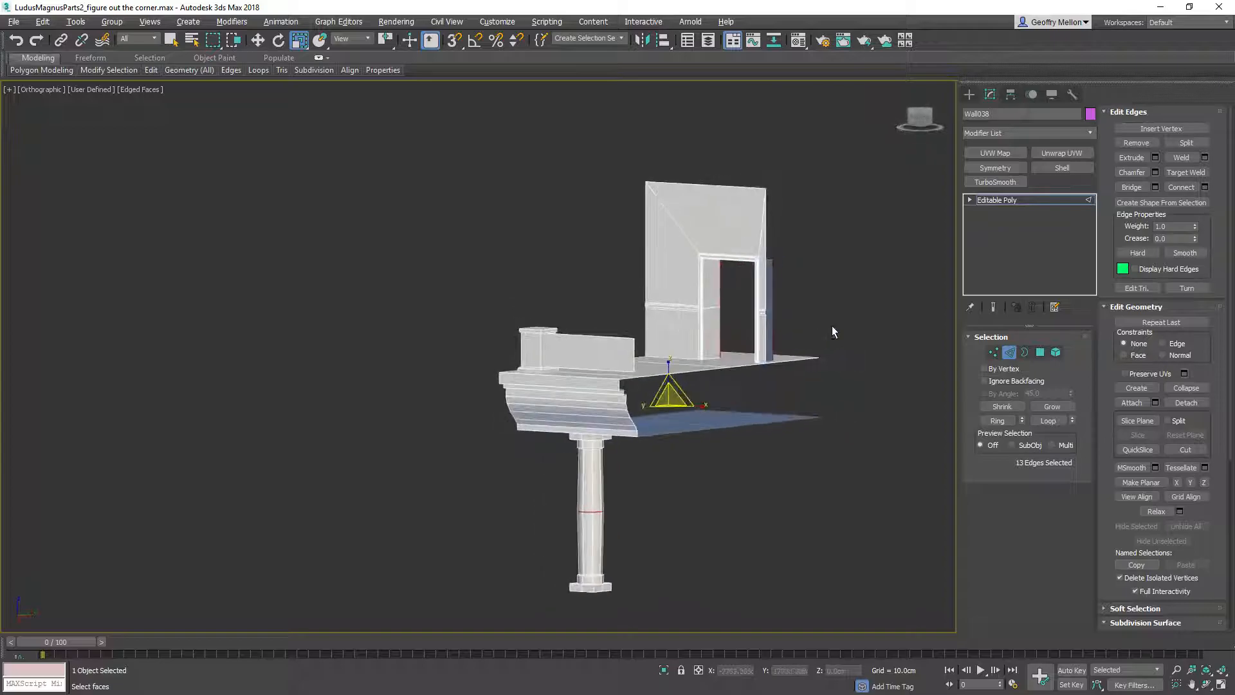
Extrude the doorway's rear edge loop outward with a scaled copy, forming a thin border around the opening
scroll(690, 284, "up", 5)
middle_click_drag(689, 280, 734, 286, "alt")
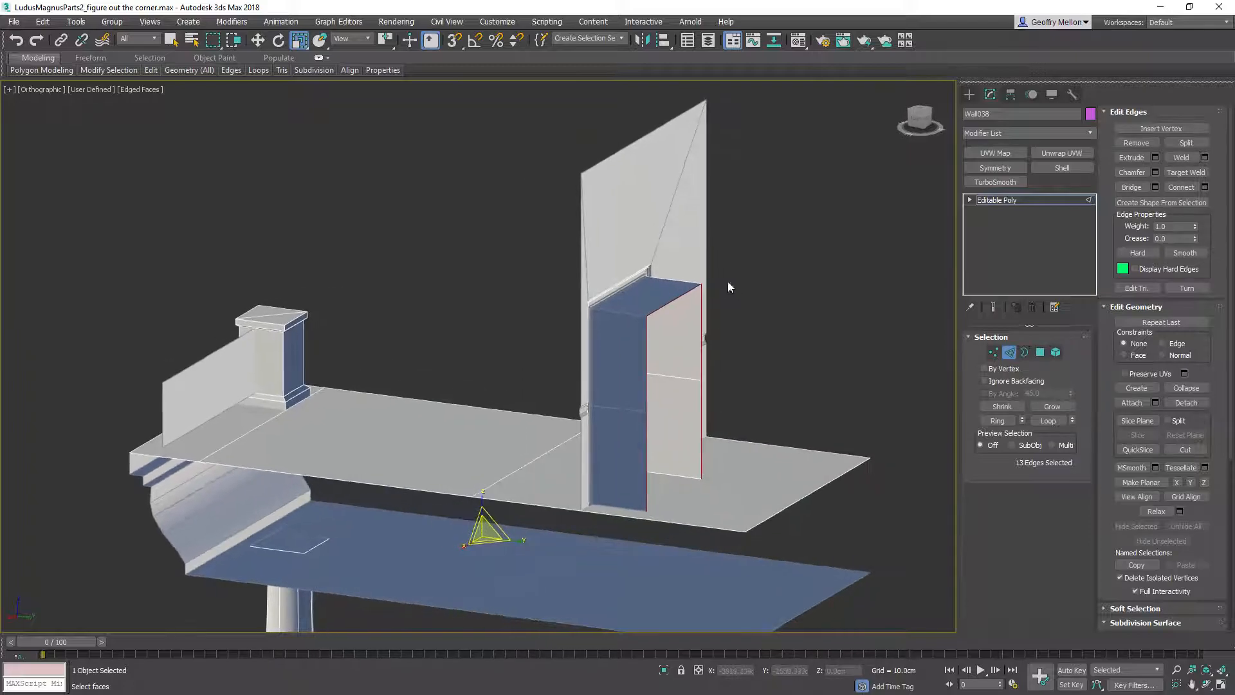
middle_click_drag(821, 349, 730, 325)
scroll(730, 325, "down", 6)
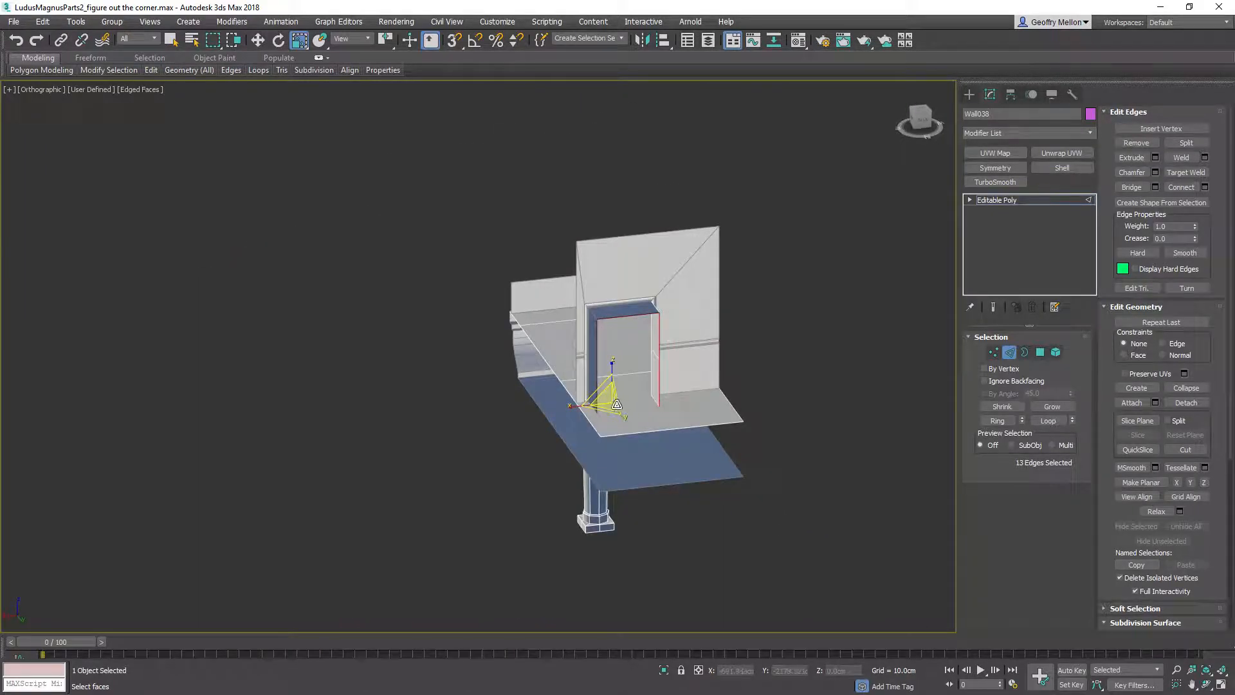
double_click(614, 390)
middle_click_drag(634, 385, 638, 359, "alt")
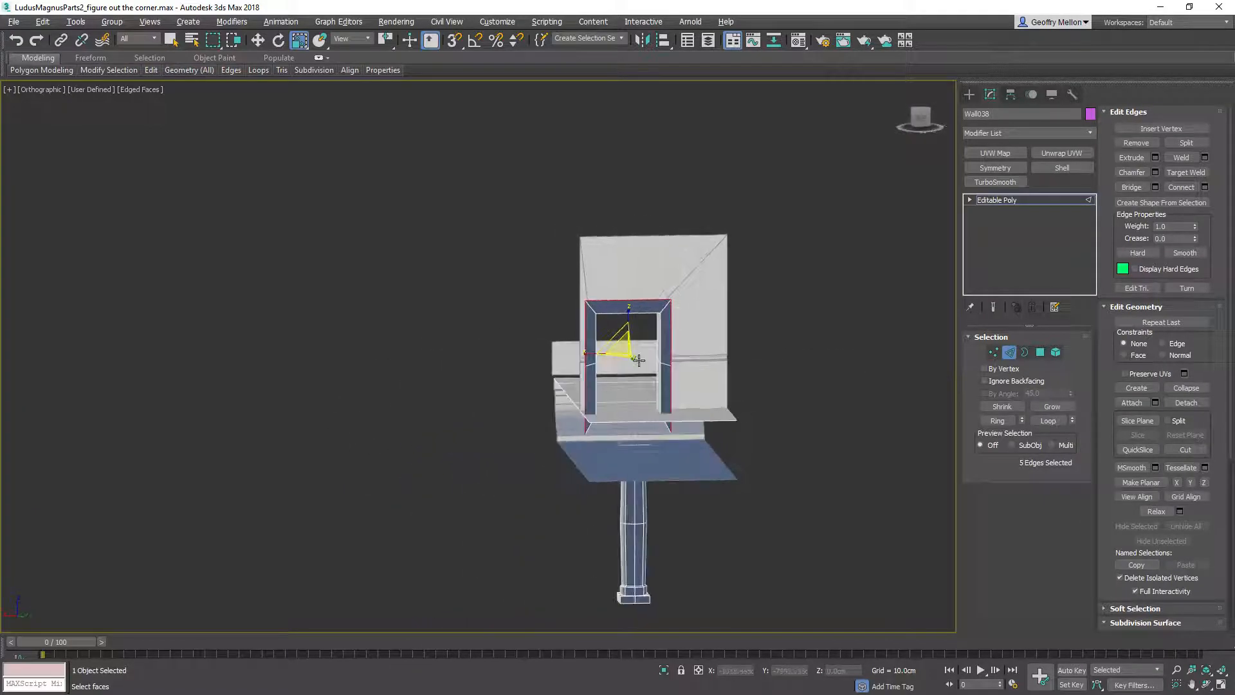
Raise the top edge of the doorway's rear border to the height of the wall's top
key("1")
key("2")
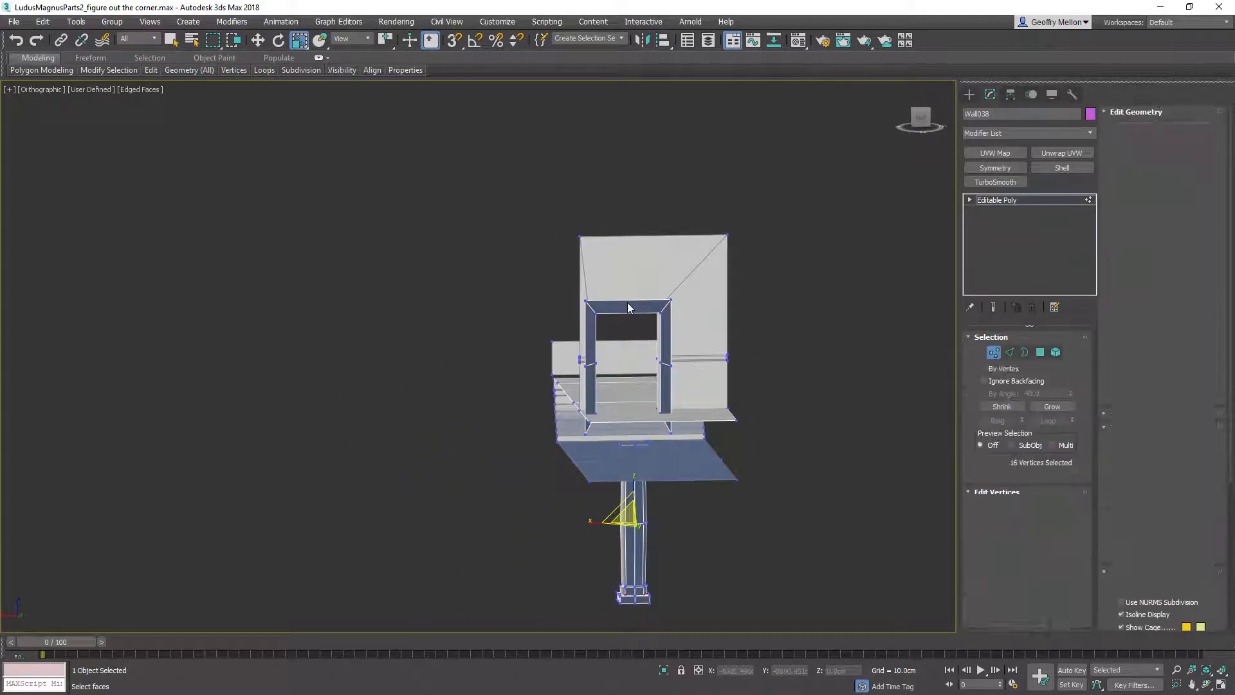
left_click(641, 302)
key("w")
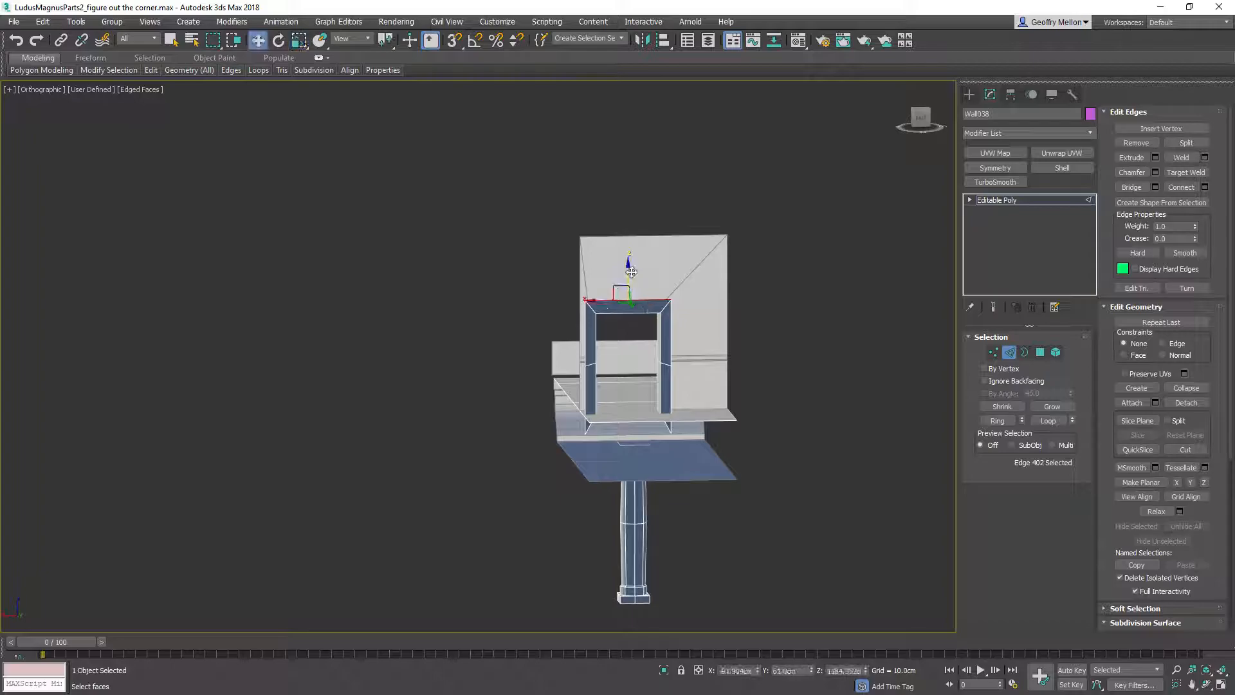
left_click_drag(629, 271, 631, 209)
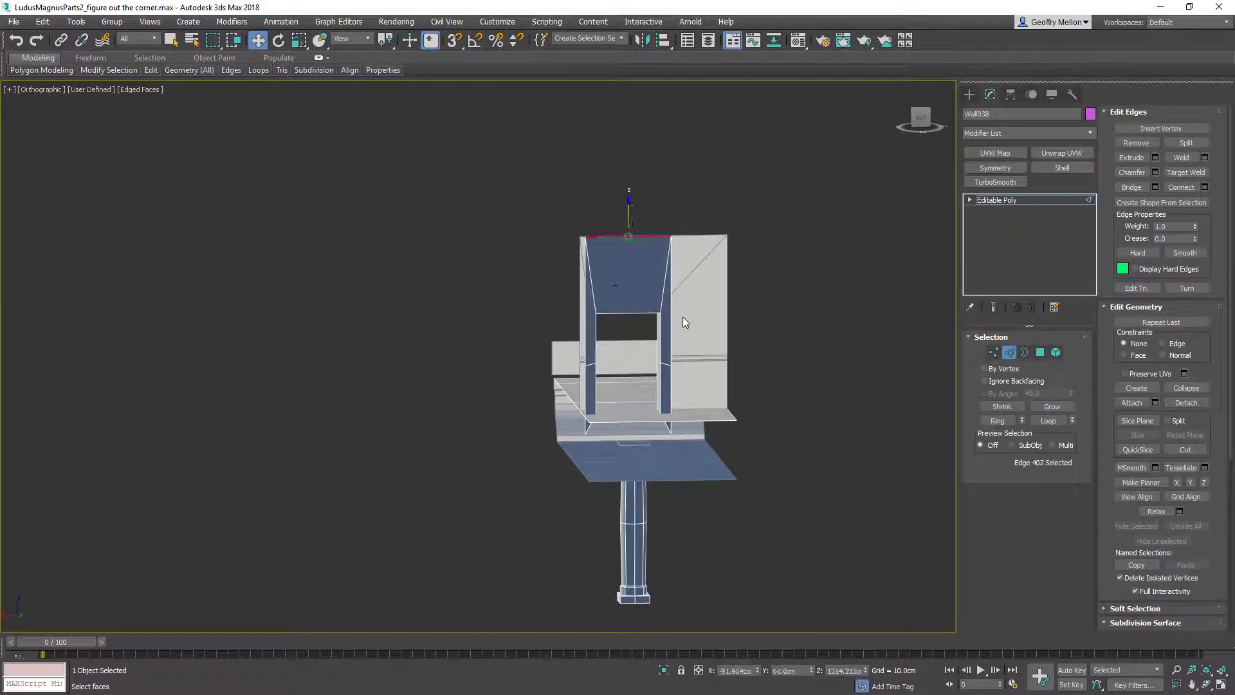
Move the two vertical edges on one side of the rear border out toward the wall's far end
double_click(671, 353)
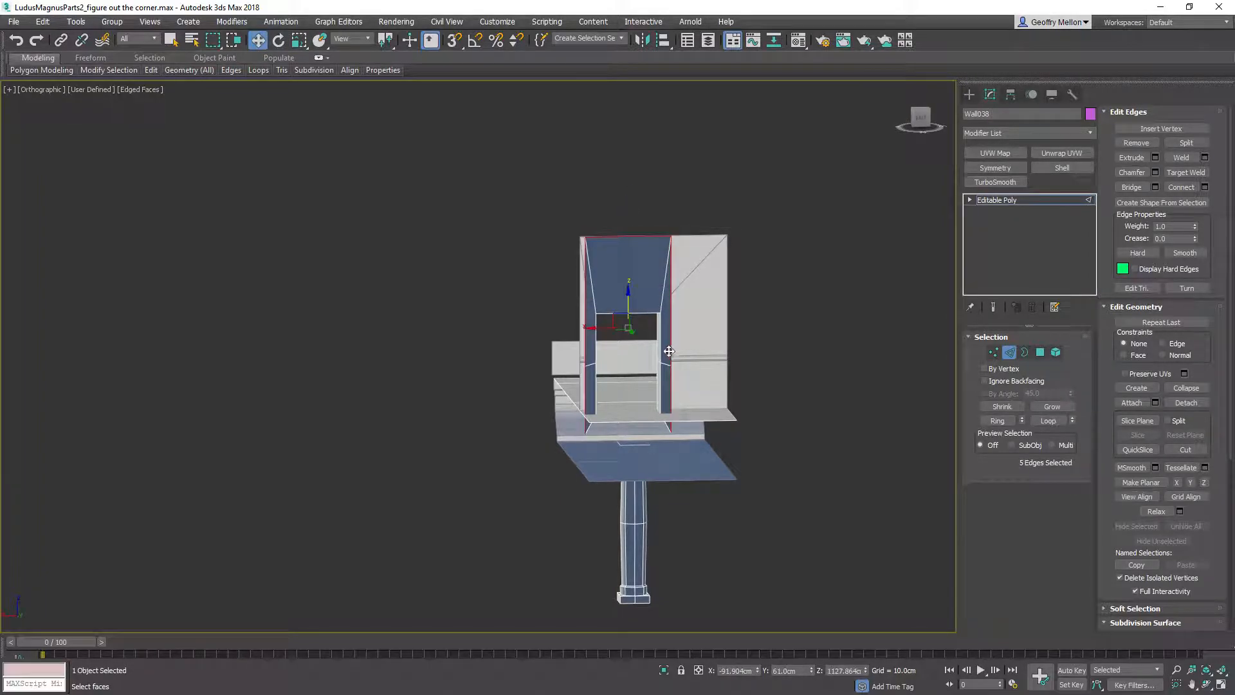
left_click_drag(663, 462, 662, 462, "alt")
mouse_move(645, 351)
left_mouse_down()
mouse_move(670, 350)
mouse_move(649, 361)
left_mouse_up()
mouse_move(648, 361)
middle_mouse_down("alt")
mouse_move(629, 350)
mouse_move(636, 364)
mouse_move(655, 352)
middle_mouse_up("alt")
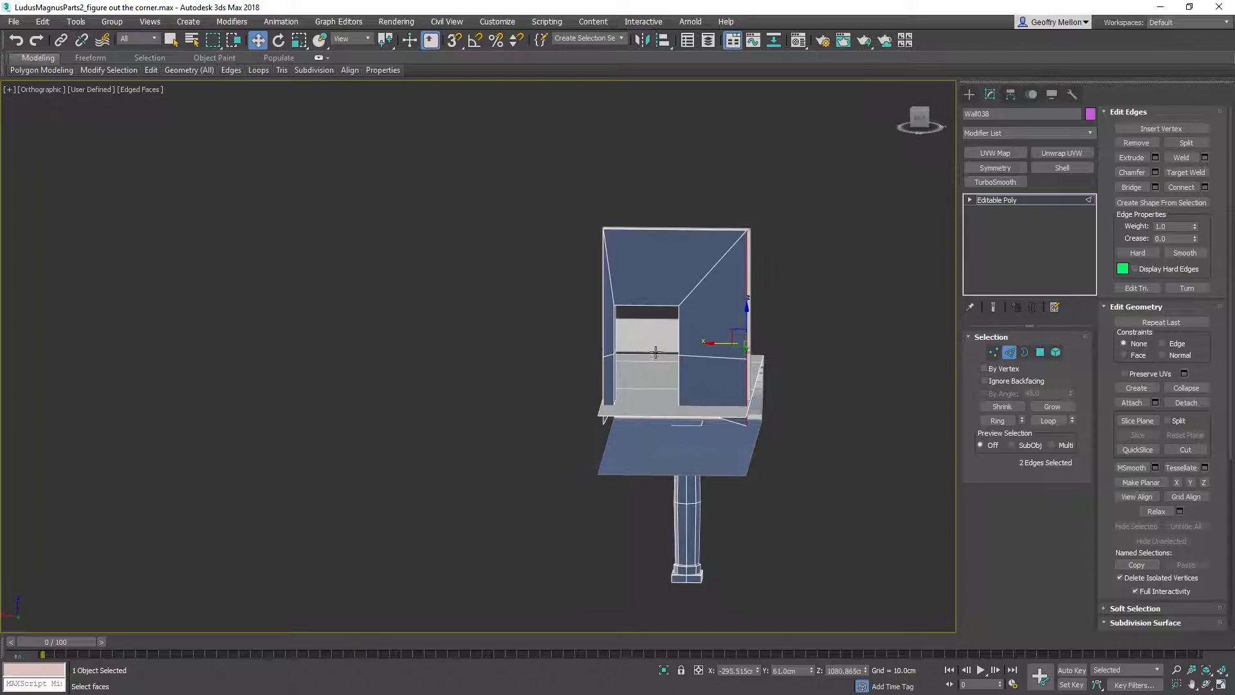
Align the rear wall face's upper side edge nearest the doorway with the front wall's outer side in the front view
key("f")
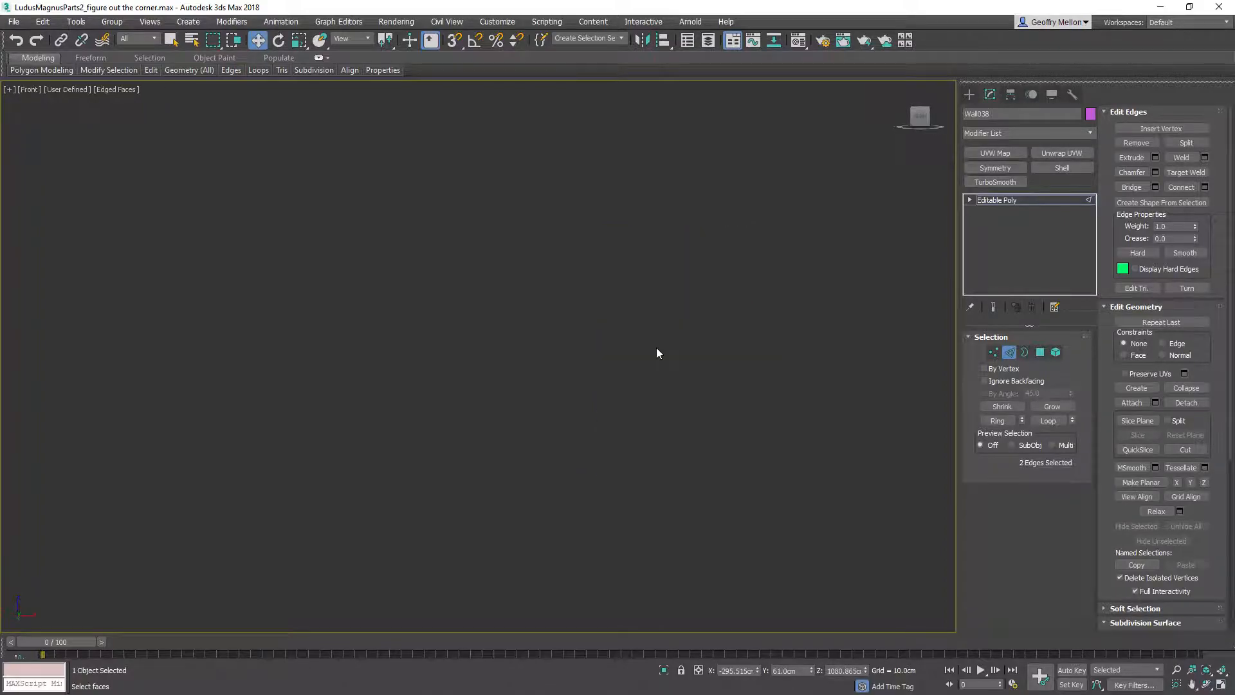
key("z")
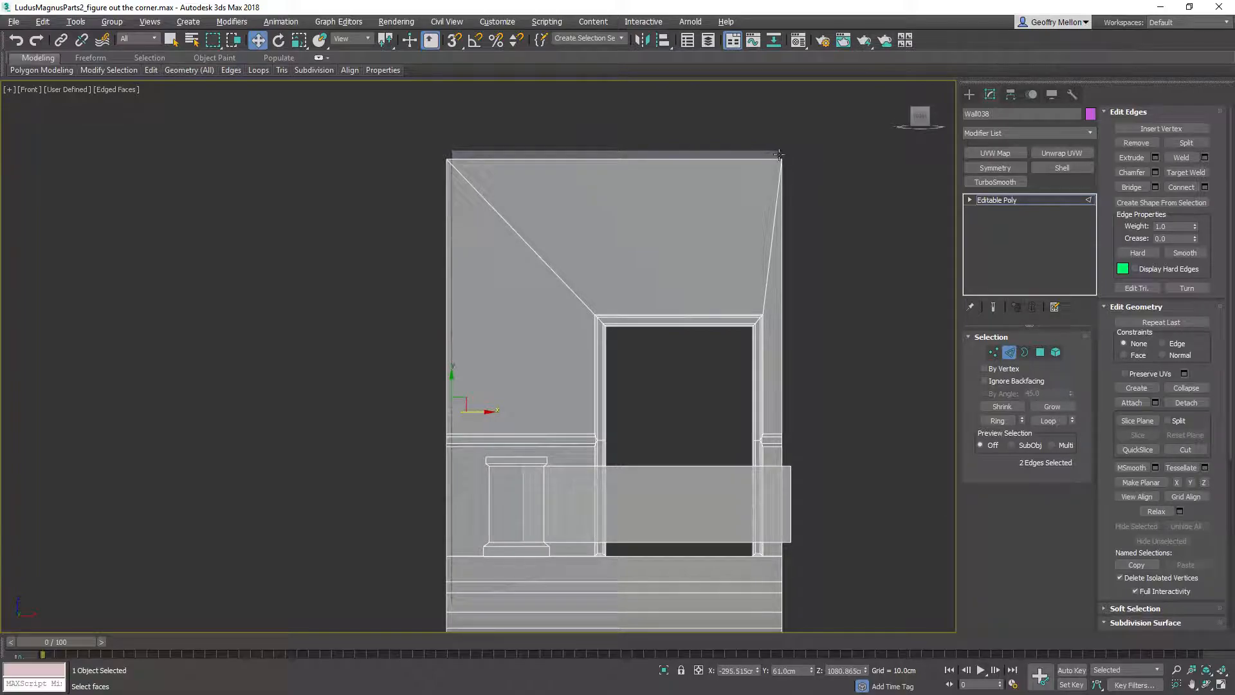
left_click(775, 190)
middle_click_drag(789, 287, 778, 232)
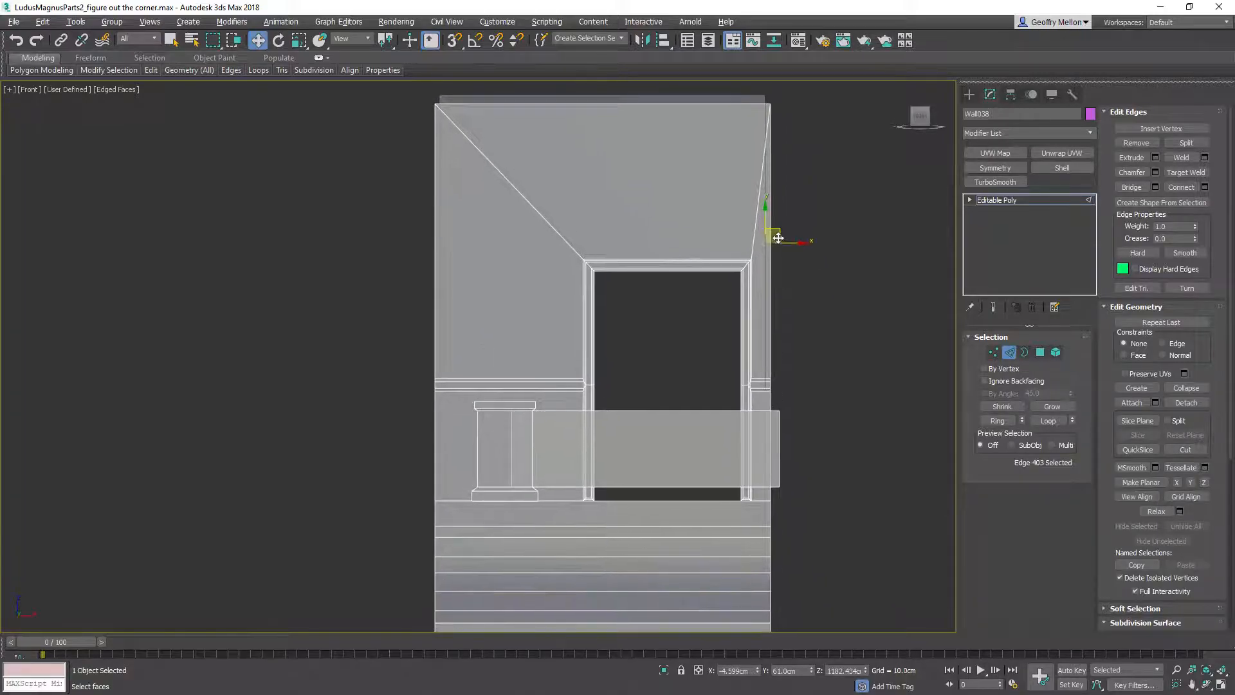
middle_click_drag(551, 243, 628, 277)
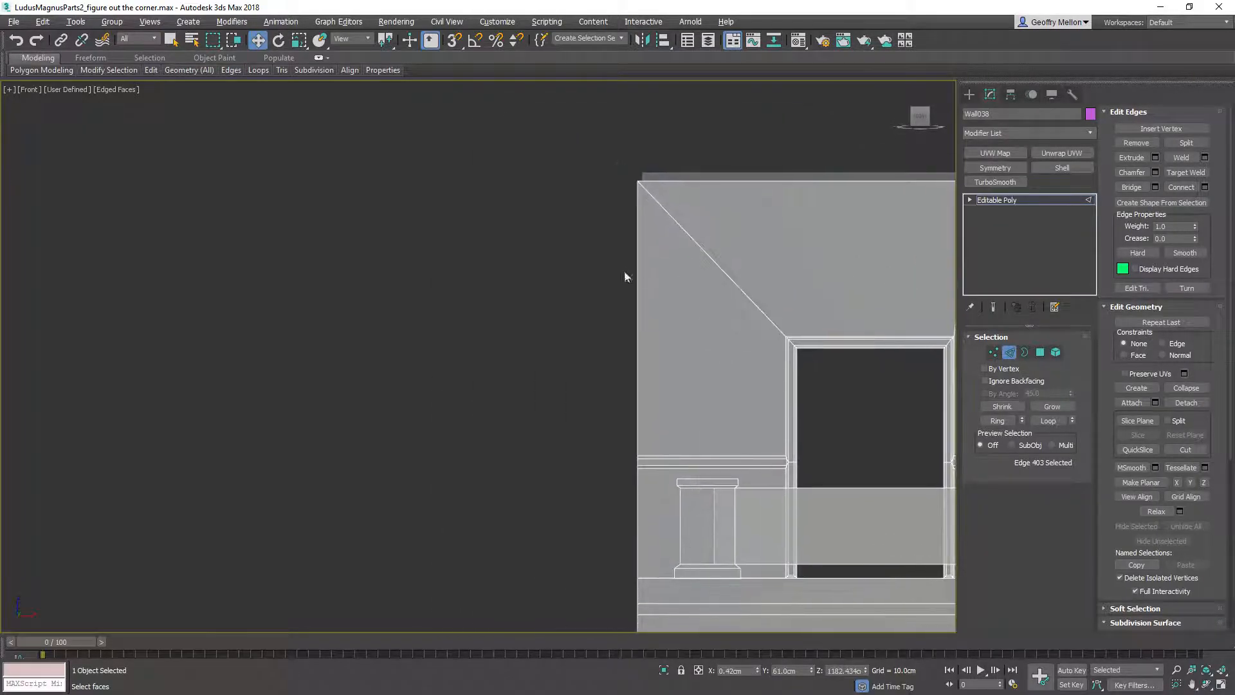
Align the two vertical edges at the rear face's wide end with the front wall's outer side
left_click(642, 238)
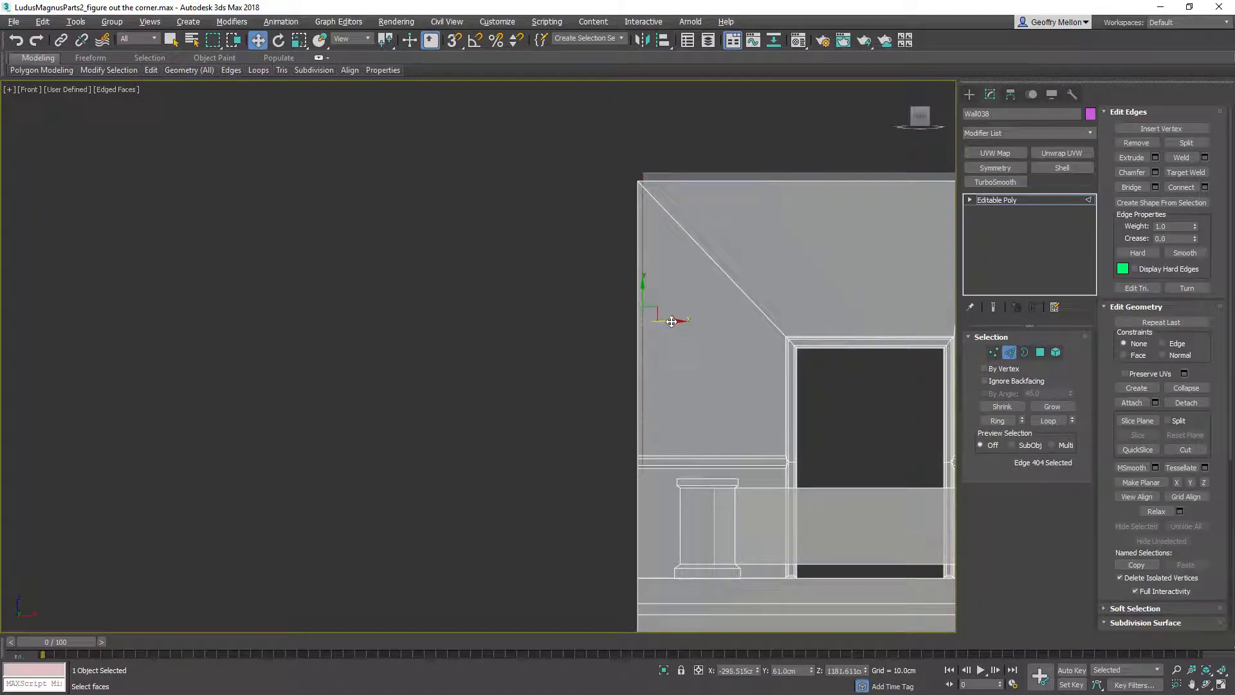
middle_click_drag(663, 349, 722, 315)
scroll(643, 361, "up", 3)
left_click(632, 361, "ctrl")
scroll(711, 381, "down", 5)
middle_click_drag(714, 368, 702, 370)
left_click_drag(669, 334, 666, 334)
Raise the rear wall face's two bottom corner vertices to floor level
middle_click_drag(781, 361, 604, 474, "alt")
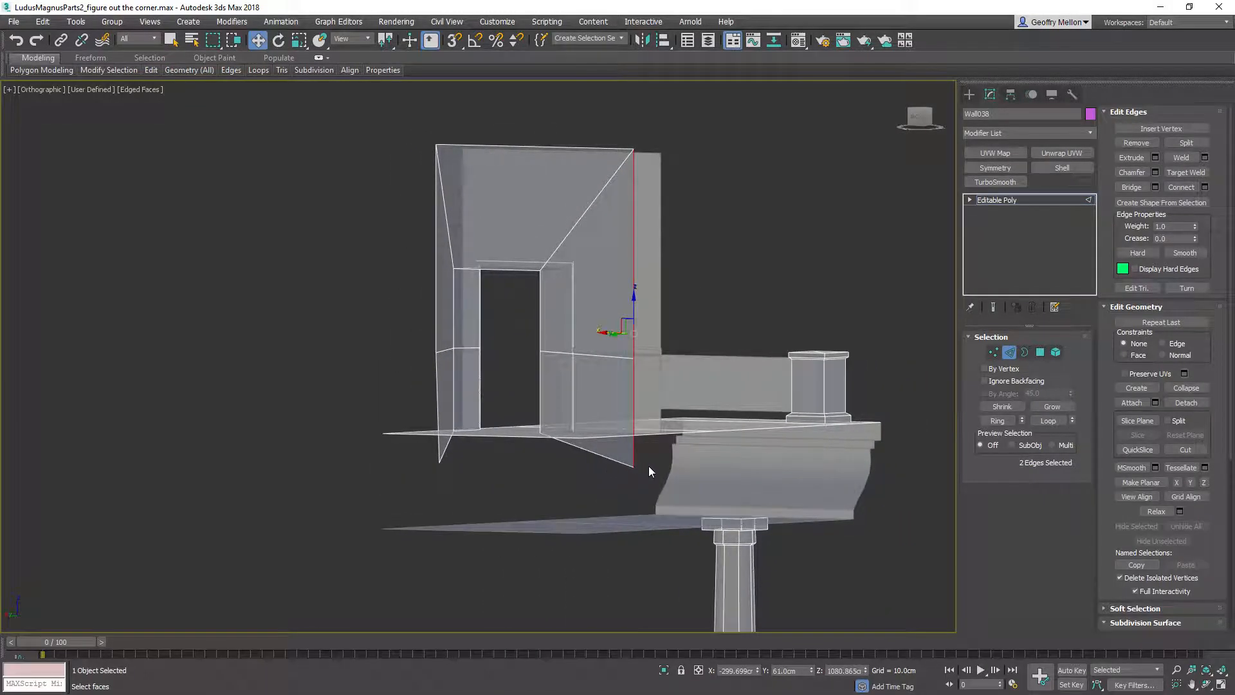
key("1")
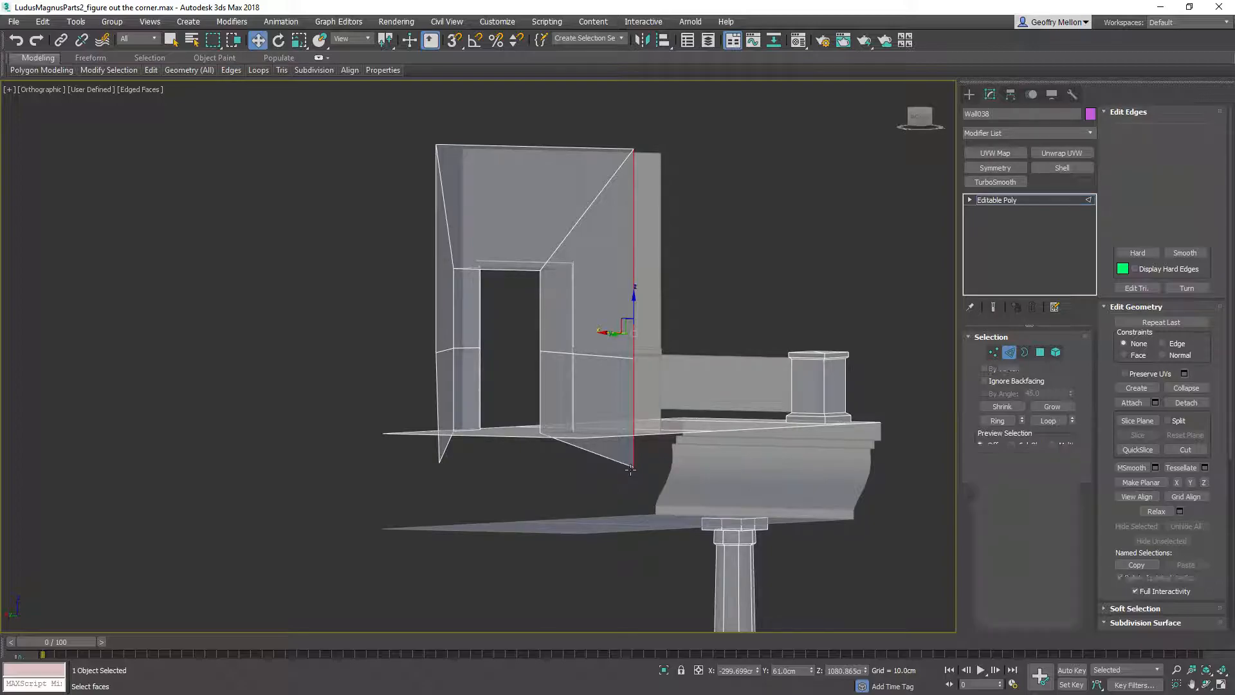
left_click(633, 468)
left_click_drag(635, 440, 637, 405)
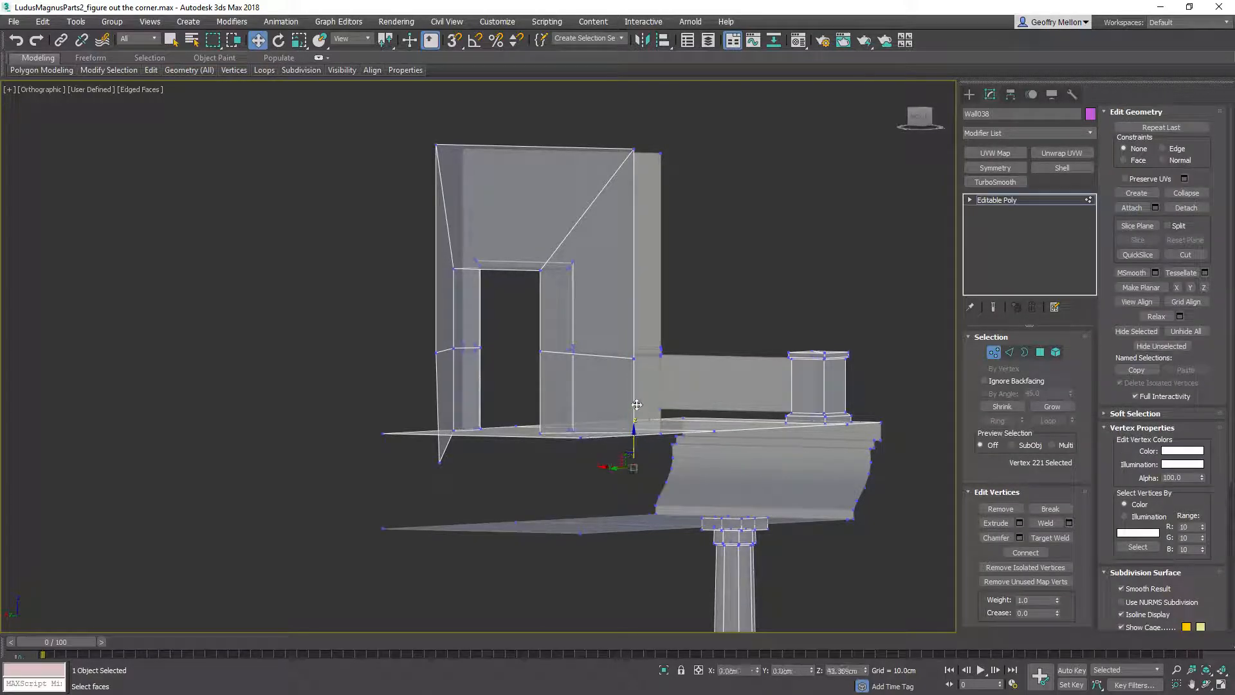
right_click(636, 407)
left_click_drag(439, 460, 446, 399)
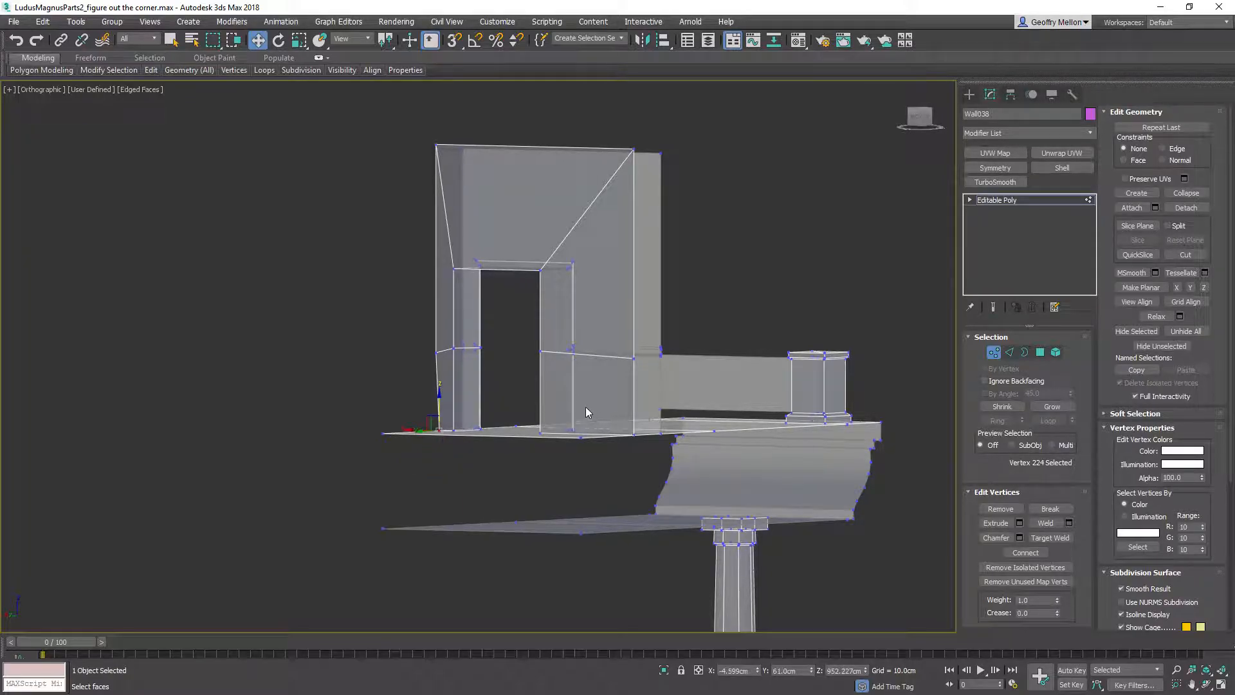
Shift the rear face's bottom corner vertex beside the doorway outward along X to the floor's side edge
key("f")
key("super")
key("super")
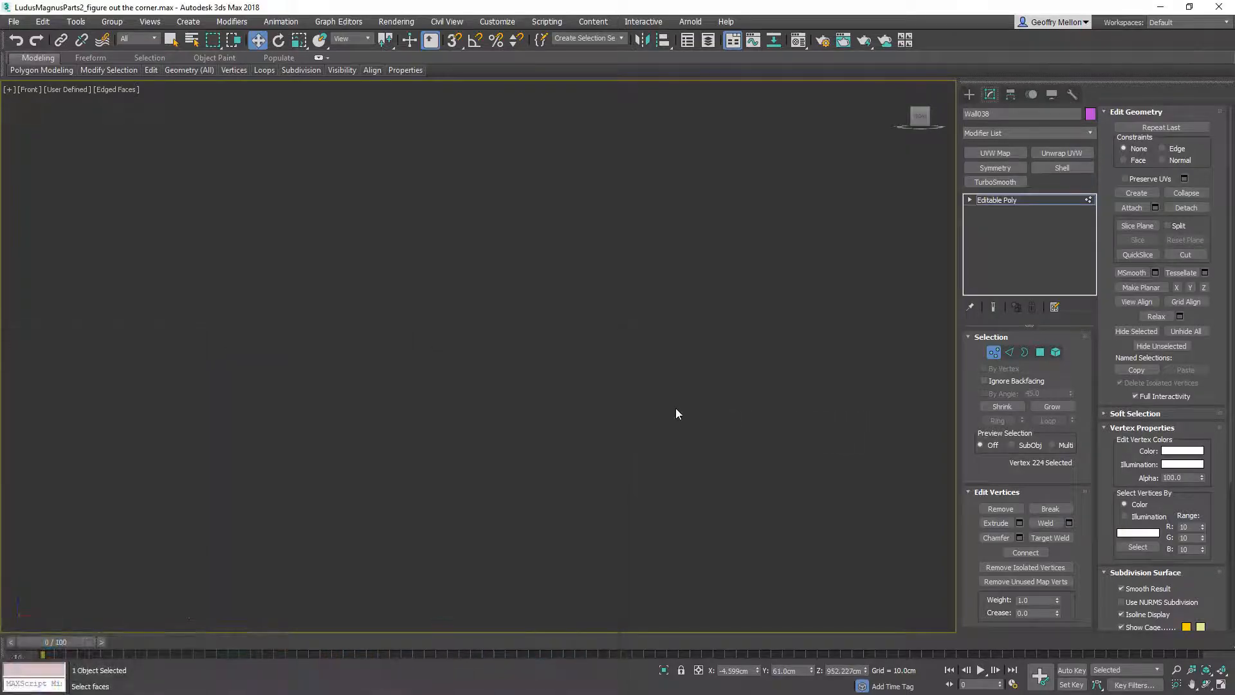
middle_click_drag(578, 375, 712, 366)
scroll(772, 361, "down", 2)
scroll(833, 364, "up", 2)
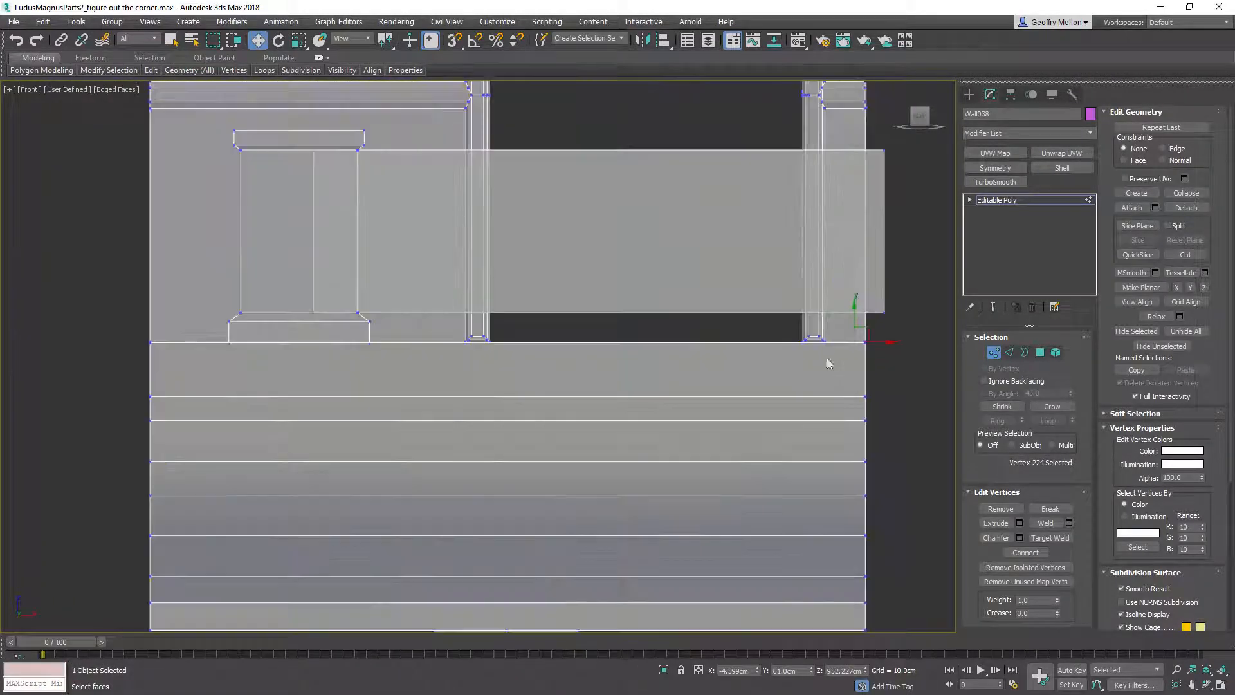
middle_click_drag(174, 352, 492, 378)
scroll(492, 378, "up", 2)
scroll(769, 356, "down", 1)
middle_click_drag(591, 378, 304, 422)
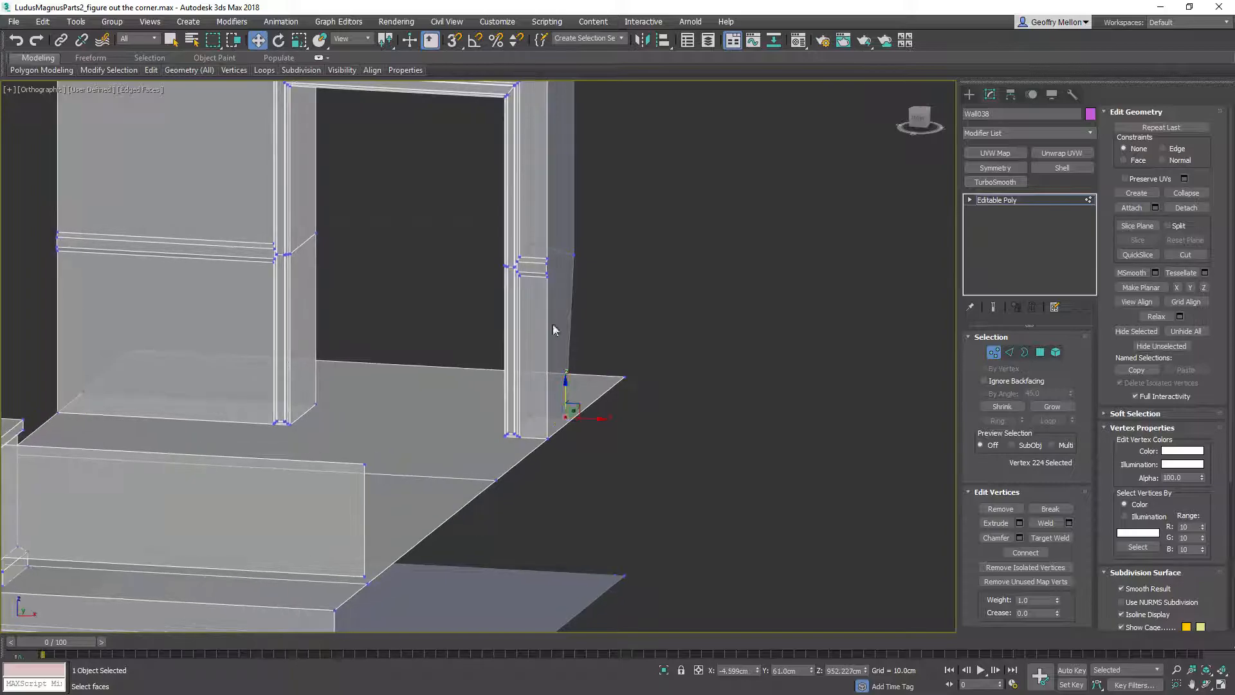
left_click_drag(596, 421, 602, 422)
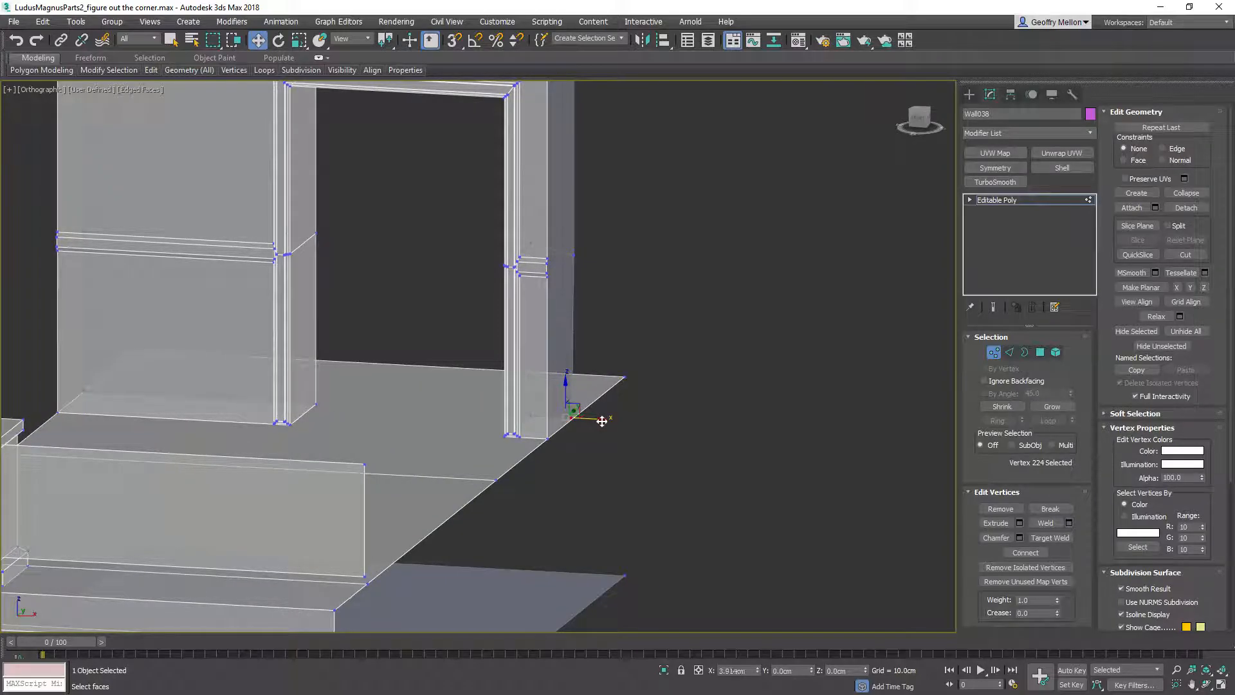
Select the rear wall face's four bottom vertices and make them planar in Z
middle_click_drag(543, 460, 689, 435)
left_click(401, 408, "ctrl")
middle_click_drag(400, 408, 682, 447, "alt")
left_click(661, 426, "ctrl")
left_click(451, 384, "ctrl")
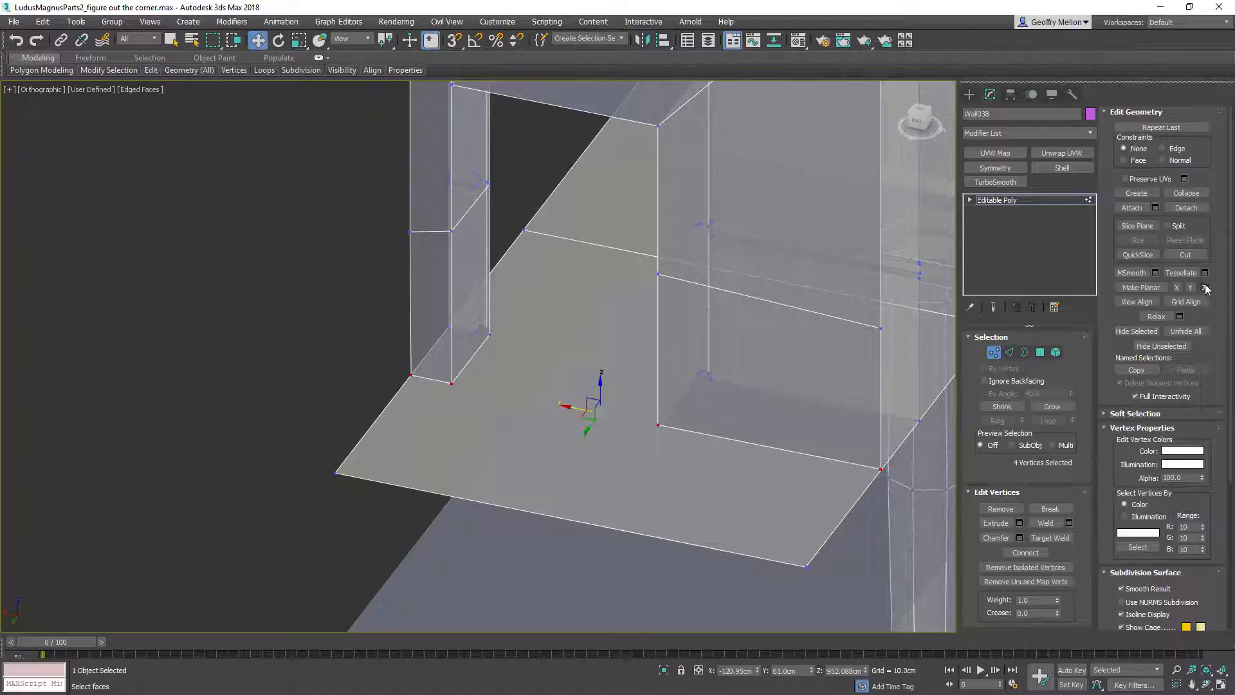
Make the pair of vertical edges on each side of the rear wall face planar in X
middle_click_drag(601, 434, 474, 461, "alt")
key("2")
left_click(471, 412)
left_click(469, 344, "ctrl")
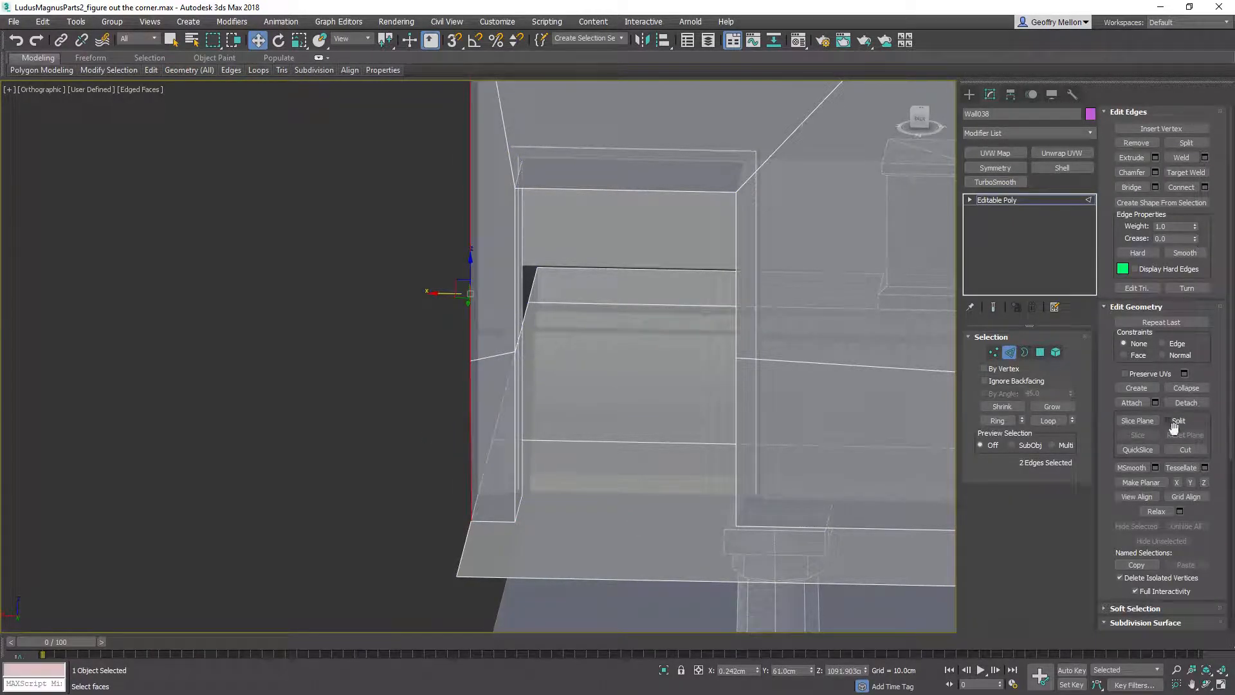
middle_click_drag(925, 430, 520, 419)
left_click_drag(572, 413, 567, 313)
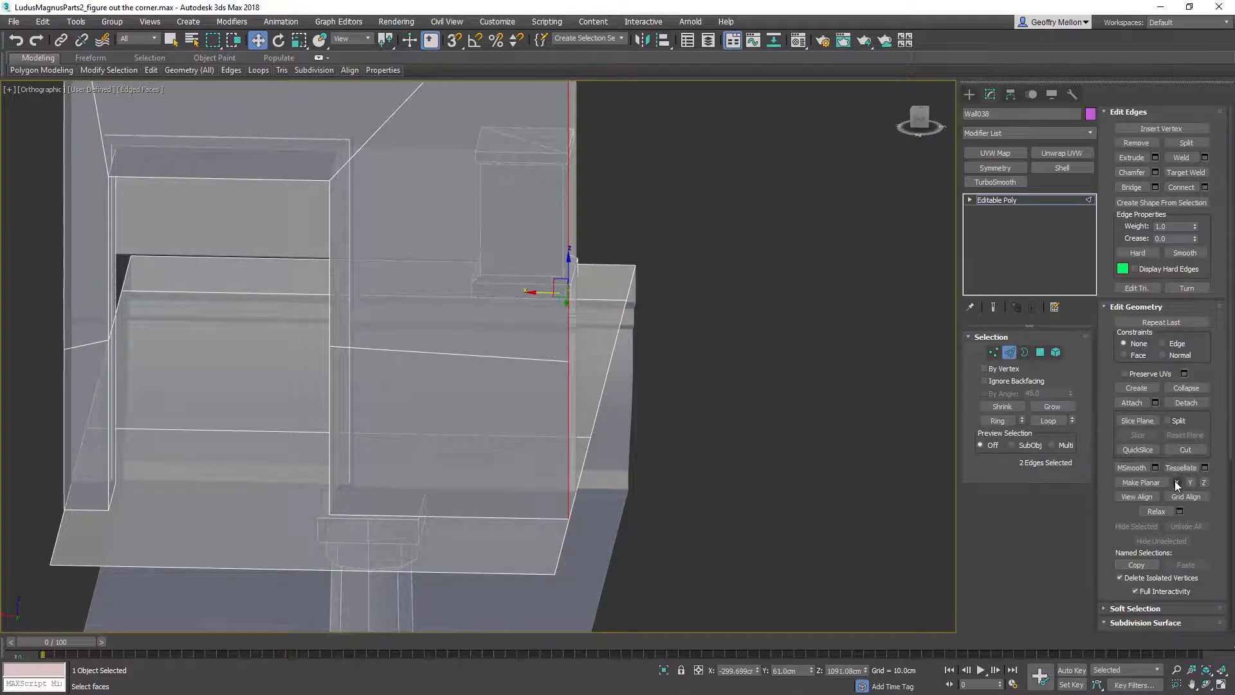
Extrude the rear wall face's top edge backward along Y to create a ceiling over the floor
scroll(599, 348, "down", 3)
middle_click_drag(599, 348, 583, 292, "alt")
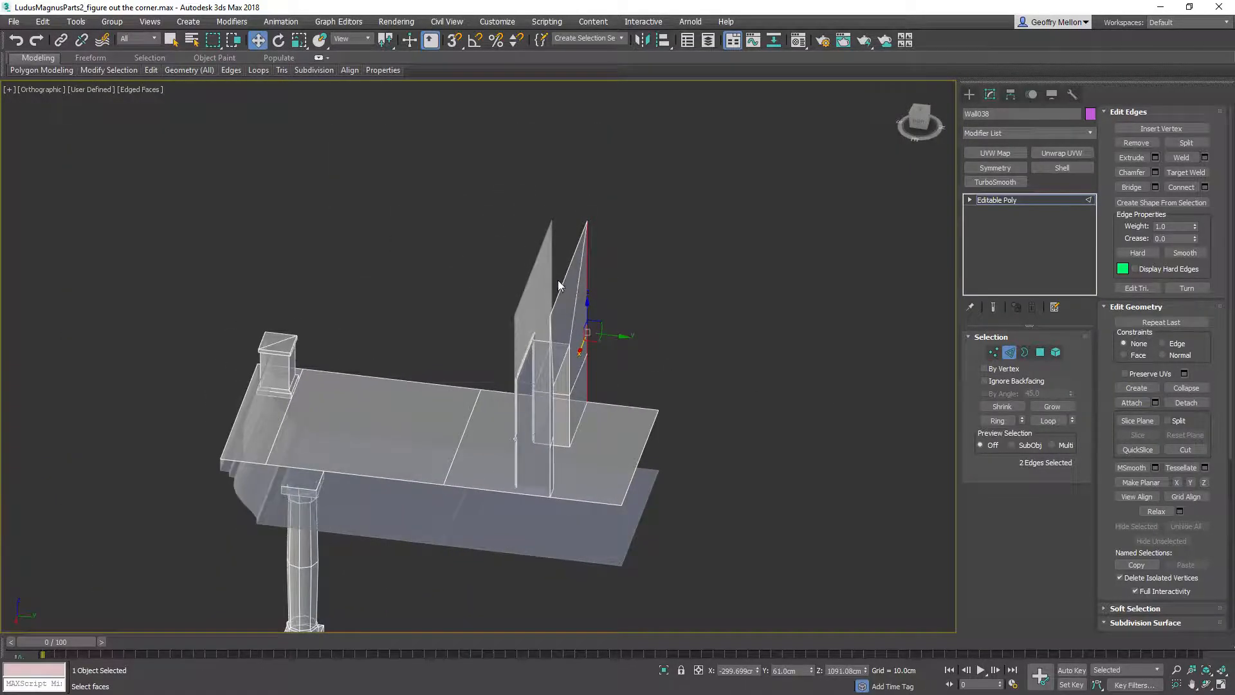
left_click(560, 285)
left_click_drag(593, 283, 655, 287, "shift")
middle_click_drag(718, 341, 710, 368, "alt")
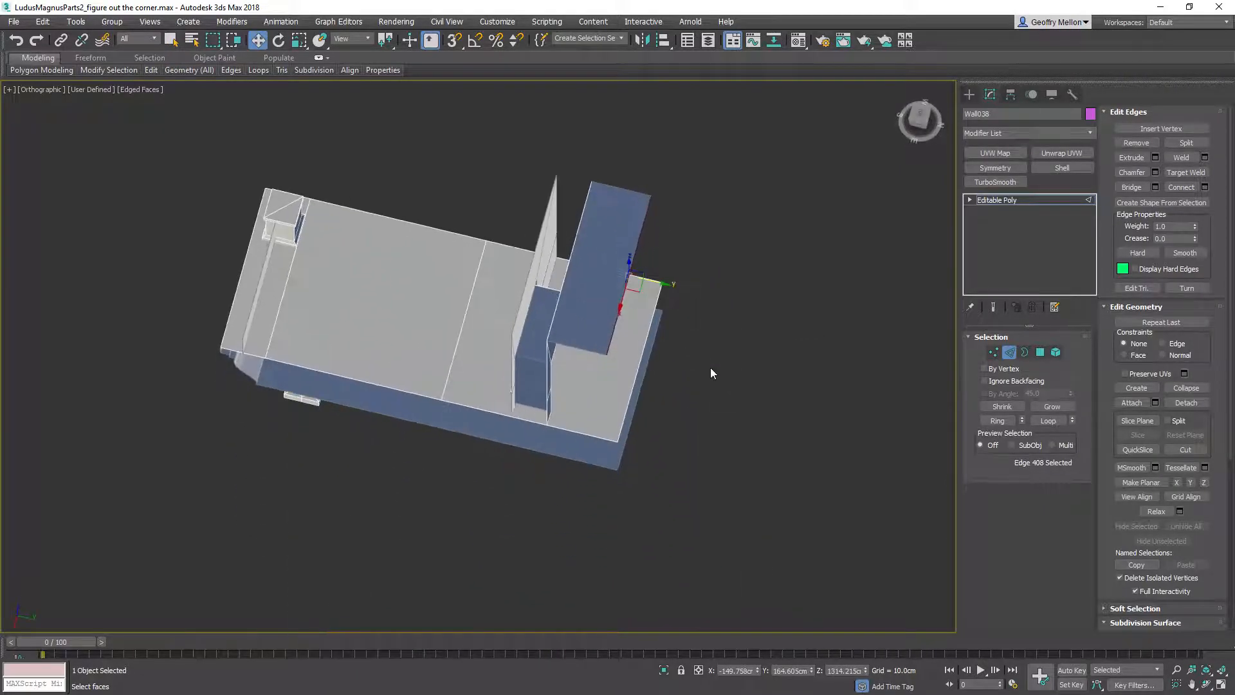
Move the ceiling's back edge along Y to line up with the floor's back edge in the top view
key("t")
key("z")
scroll(594, 362, "down", 3)
left_click_drag(537, 344, 538, 320)
Extrude the ceiling's back edge down into an end wall and raise its bottom edge to floor level
middle_click_drag(538, 319, 623, 156, "alt")
left_click(553, 560)
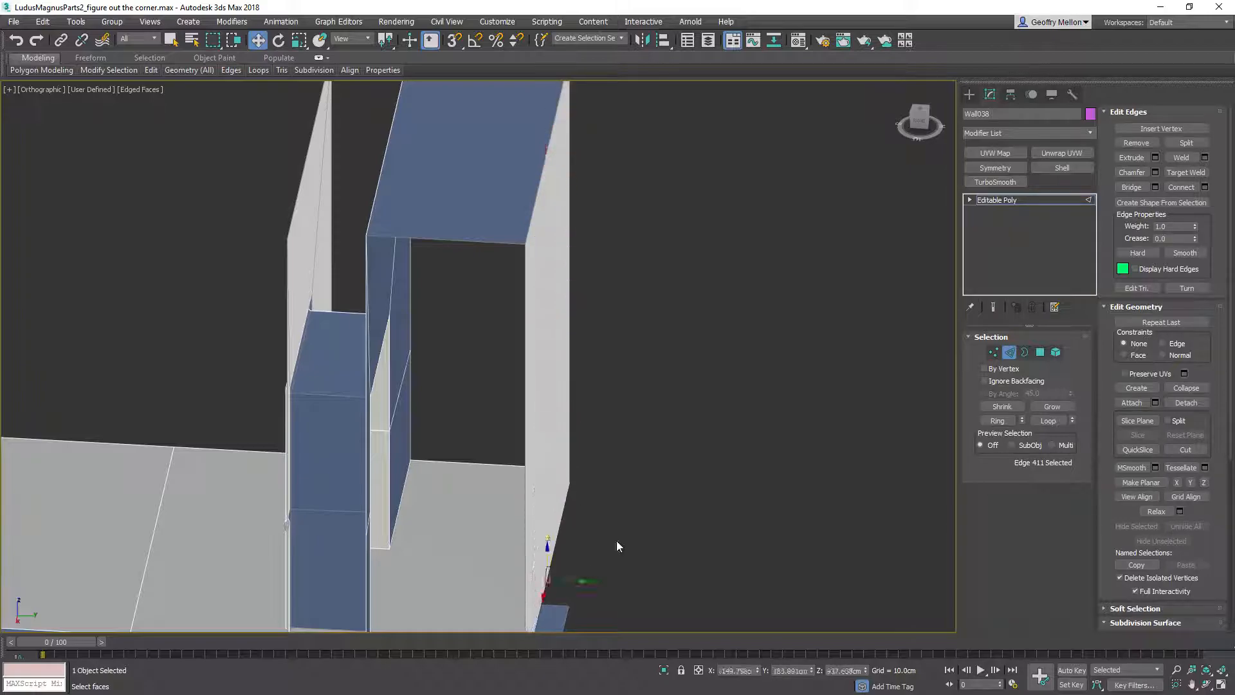
scroll(695, 231, "up", 5)
middle_click_drag(695, 232, 623, 346)
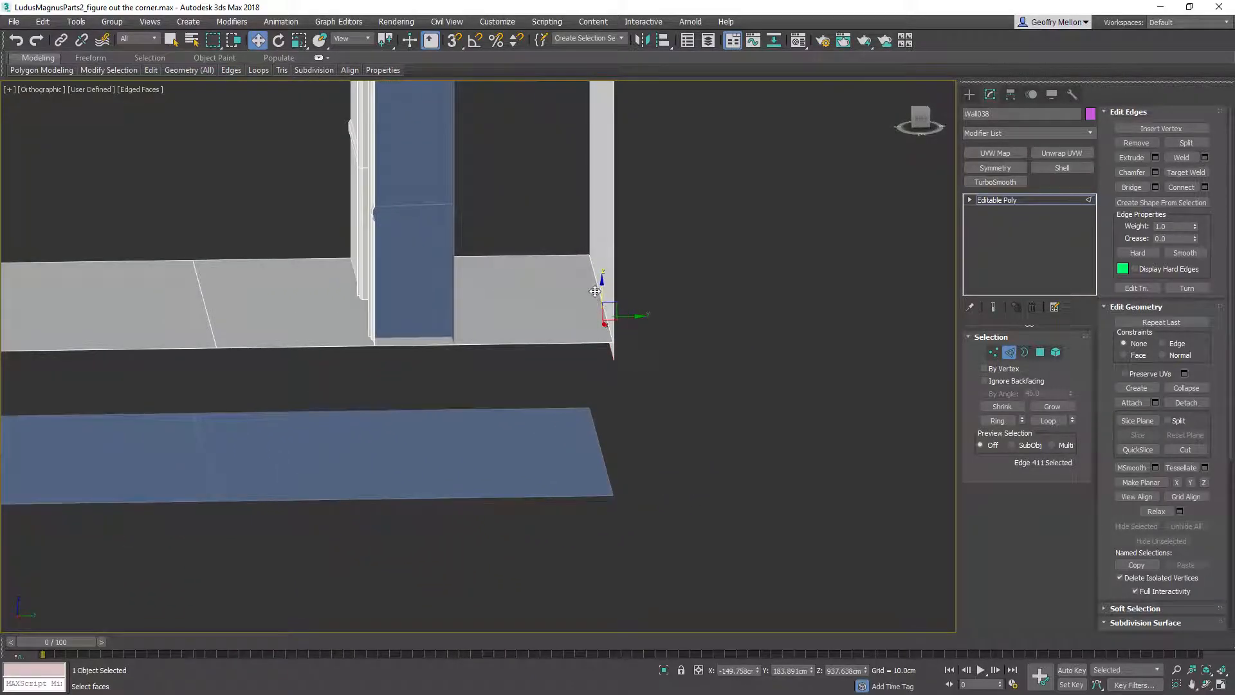
left_click_drag(605, 293, 603, 278)
mouse_move(603, 278)
middle_mouse_down("alt")
mouse_move(531, 266)
mouse_move(543, 263)
mouse_move(588, 367)
mouse_move(663, 374)
mouse_move(585, 296)
mouse_move(605, 302)
middle_mouse_up("alt")
Weld the four vertices where the end wall's bottom meets the floor's back edge, using a 1.179 cm threshold
key("l")
scroll(623, 300, "down", 3)
middle_click_drag(662, 354, 715, 405)
key("1")
left_click_drag(586, 373, 674, 431)
middle_click_drag(673, 431, 681, 365, "alt")
middle_click_drag(770, 414, 695, 326)
left_click_drag(595, 410, 602, 363)
right_click(684, 277)
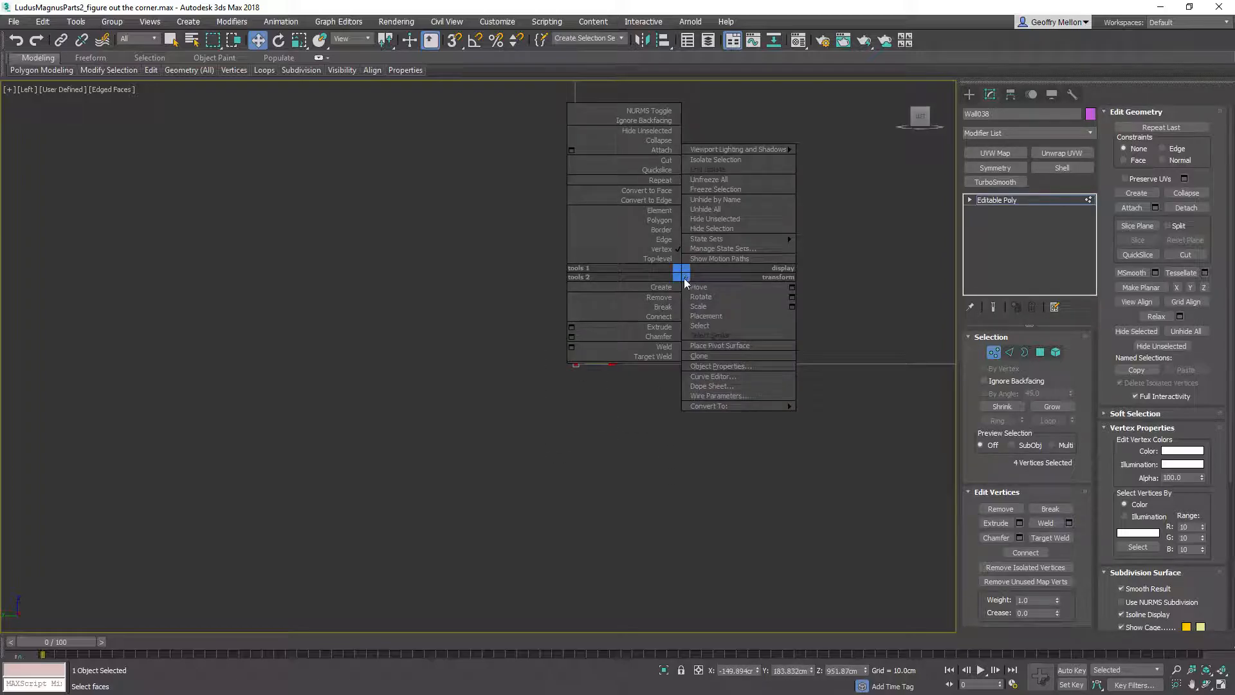
left_click(574, 350)
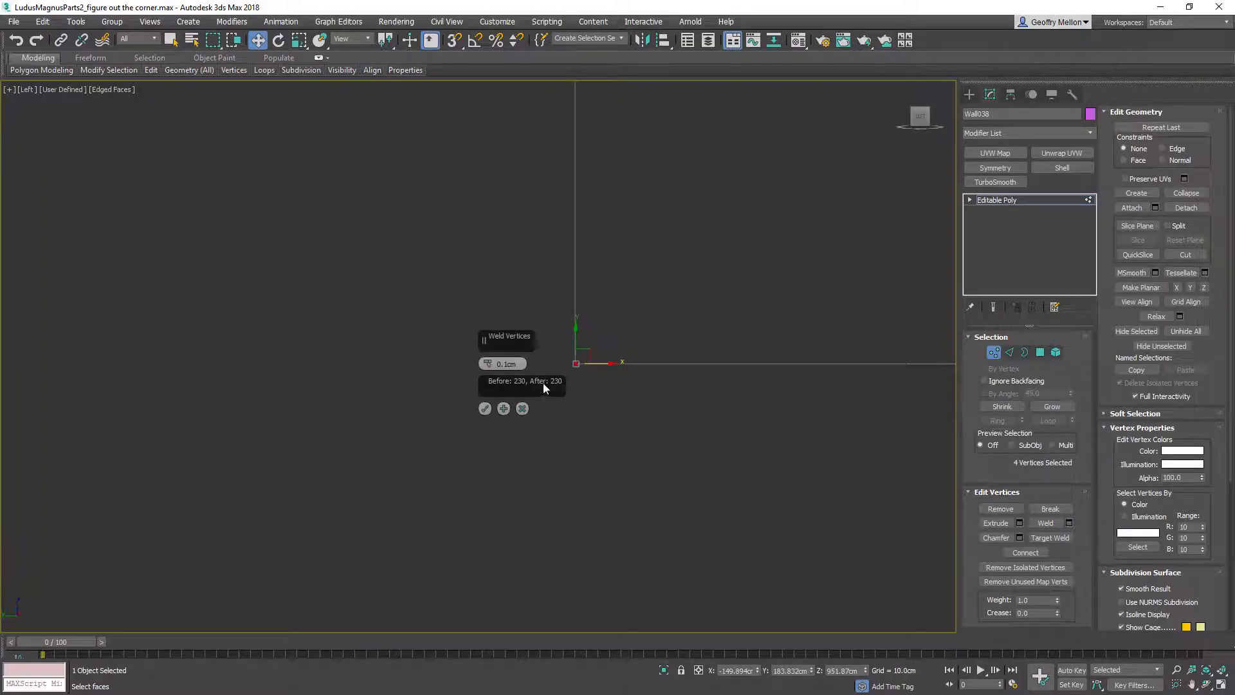
middle_click_drag(518, 365, 728, 354, "alt")
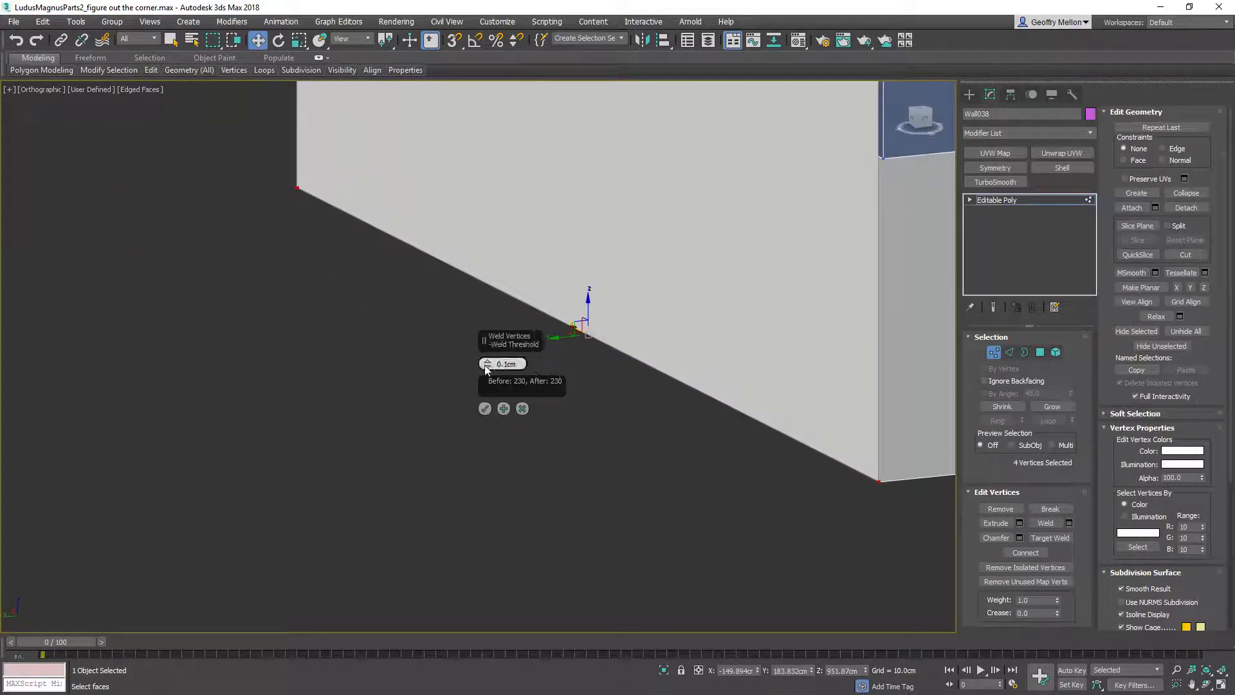
left_click_drag(488, 365, 488, 356)
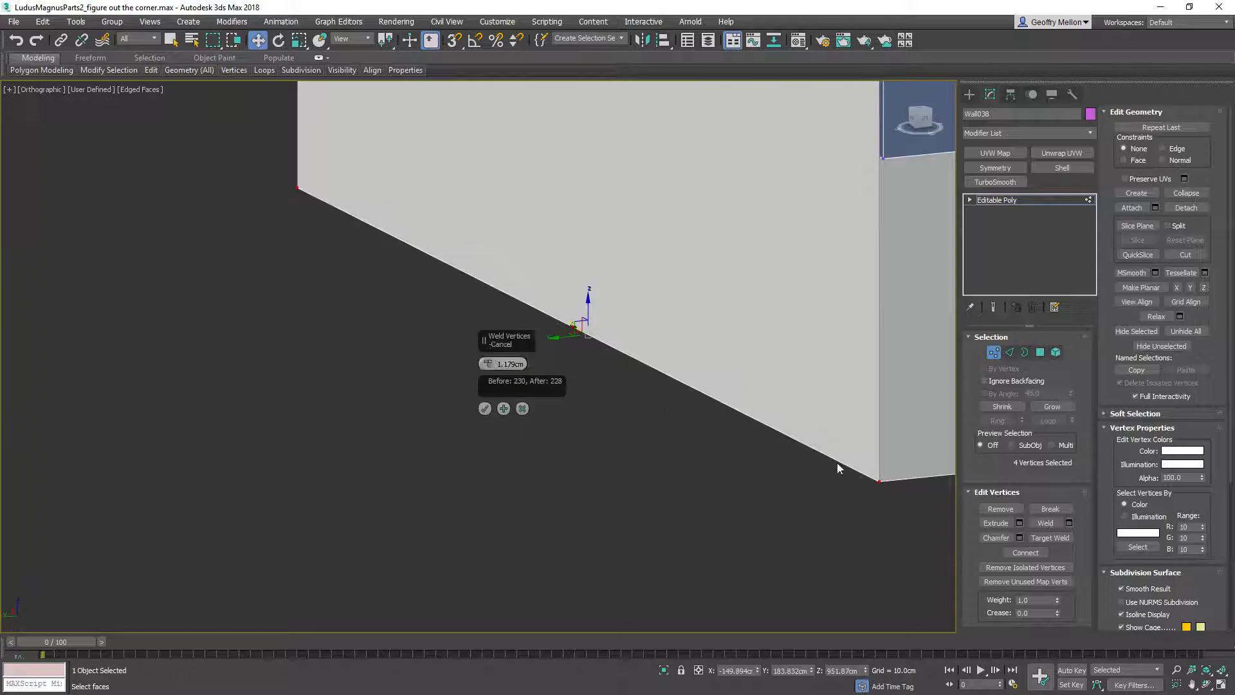
middle_click_drag(833, 464, 810, 450, "alt")
left_click(485, 409)
middle_click_drag(700, 386, 662, 306, "alt")
right_click(598, 388)
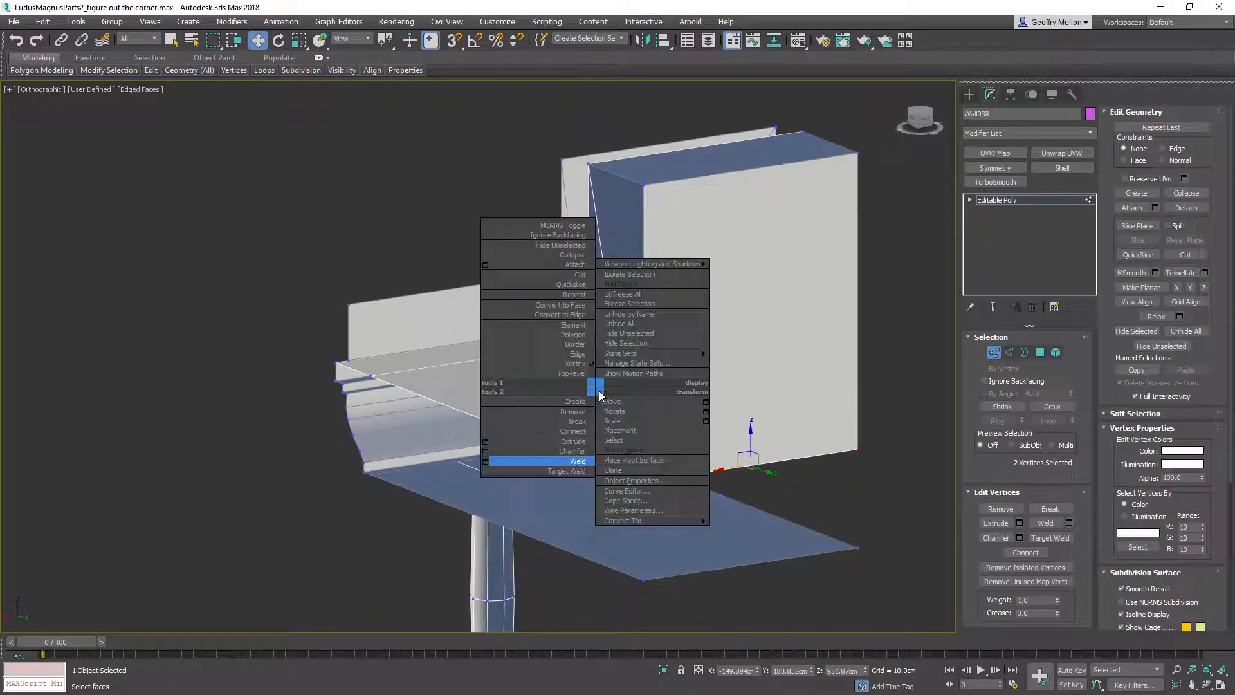
left_click(564, 471)
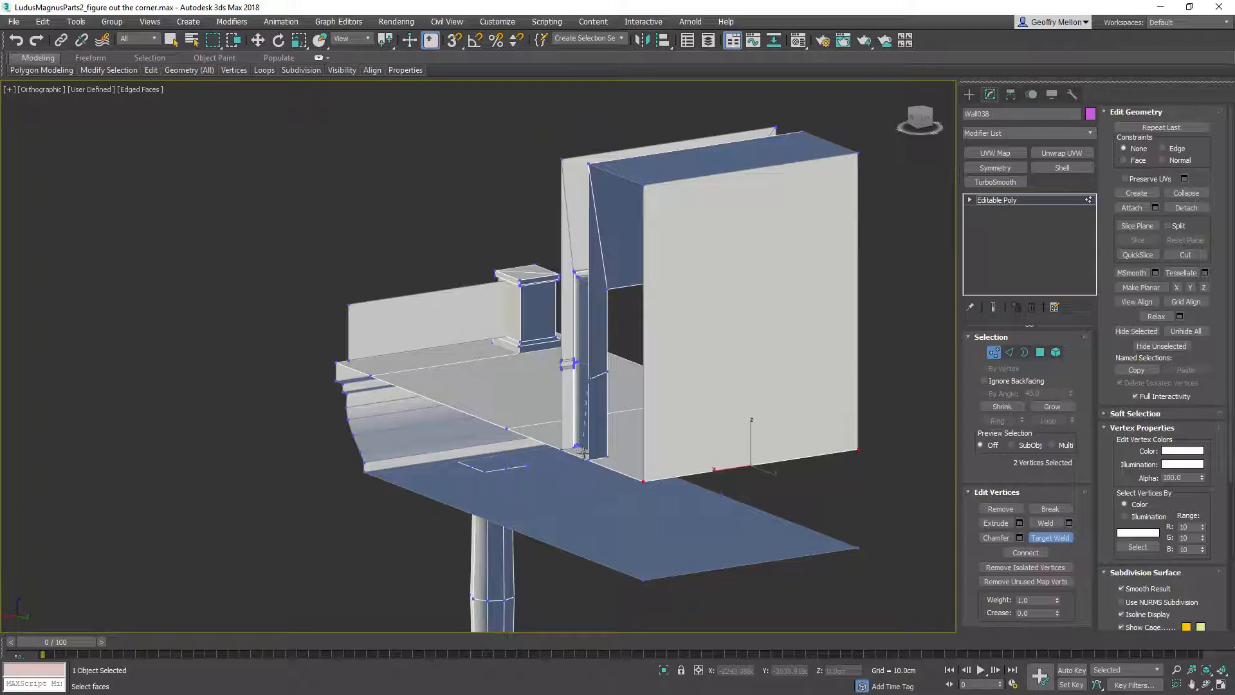
middle_click_drag(666, 438, 722, 435, "alt")
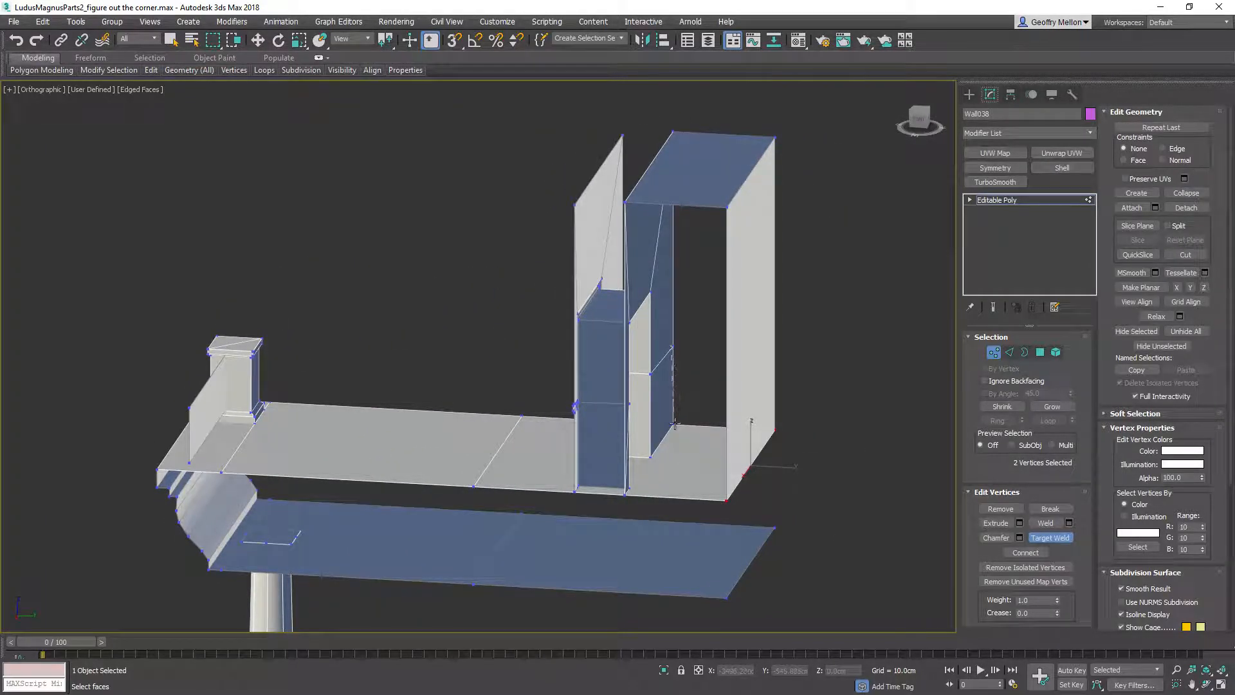
scroll(643, 456, "down", 1)
middle_click_drag(751, 410, 708, 413, "alt")
scroll(784, 458, "down", 1)
key("w")
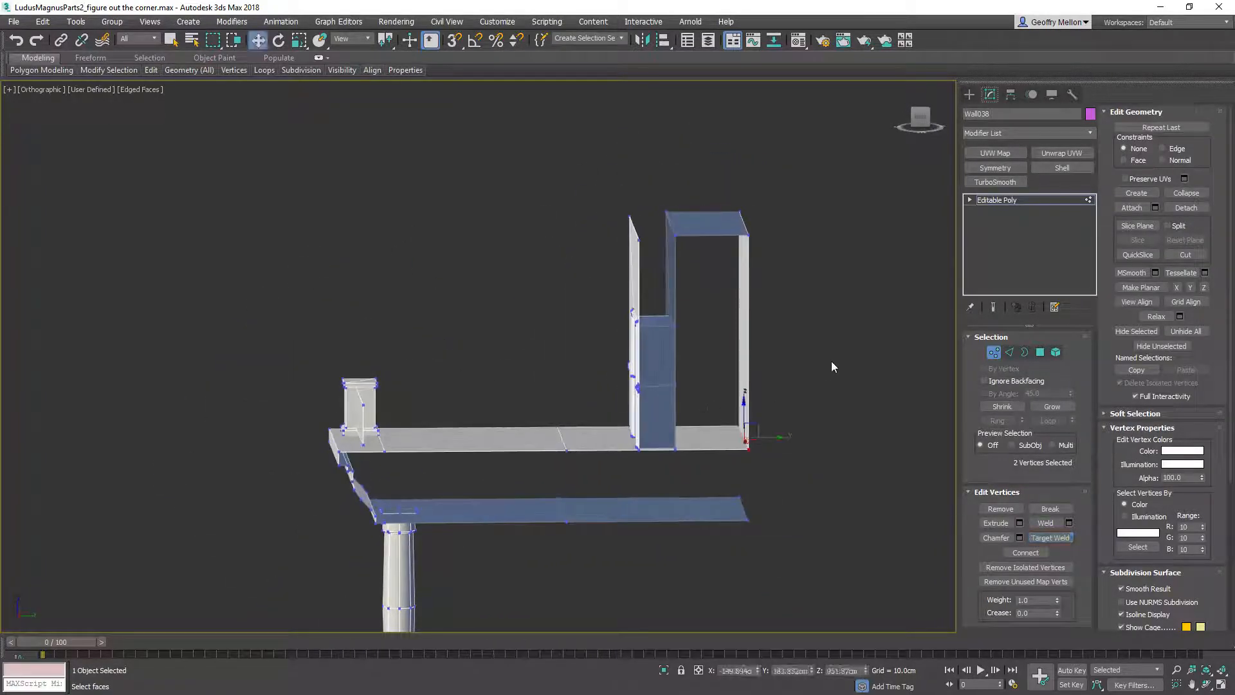
Turn on Backface Cull in the wall object's display properties
right_click(837, 361)
left_click(872, 452)
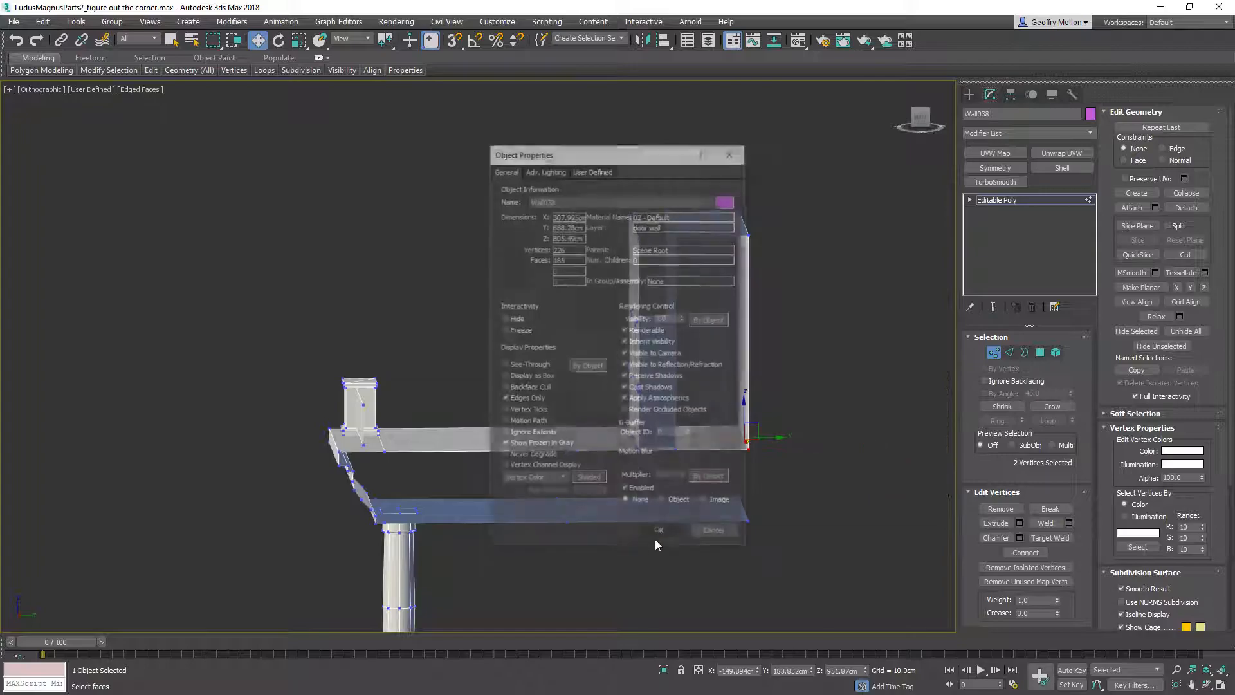
left_click_drag(595, 150, 822, 154)
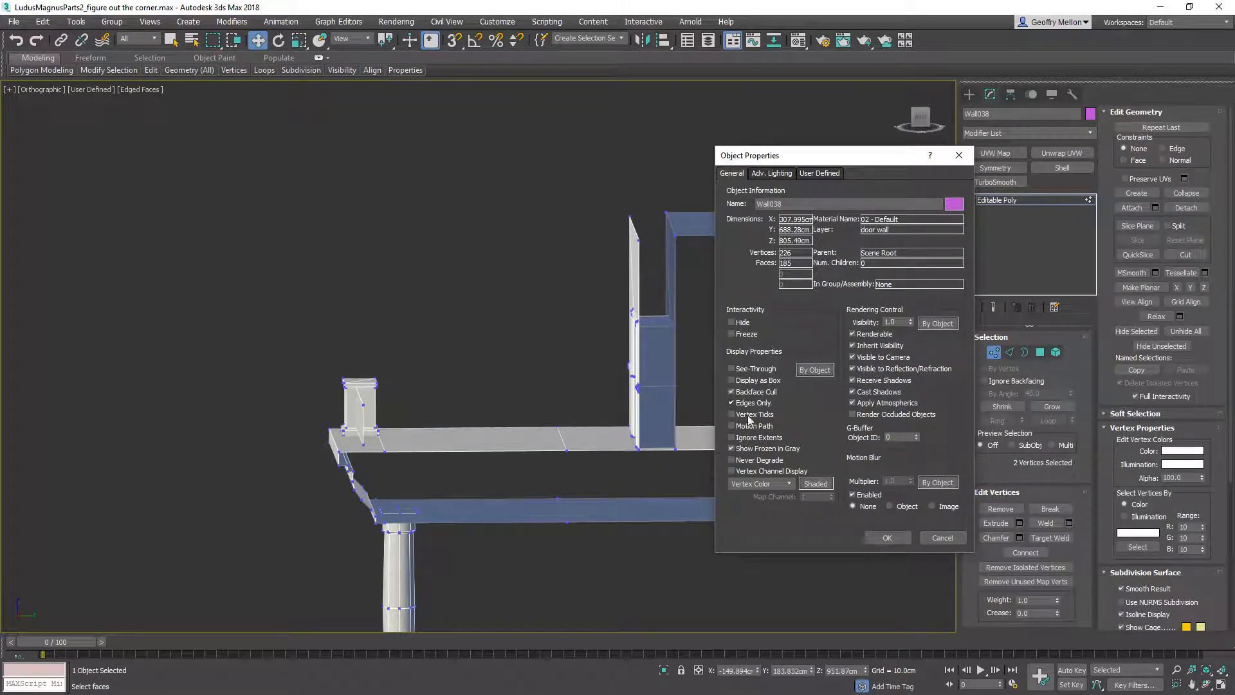
left_click(896, 536)
Target-weld the mid-height vertices on both back corners of the doorway down to the corner vertices at floor level, then leave vertex editing
middle_click_drag(820, 461, 689, 308, "alt")
scroll(687, 352, "up", 4)
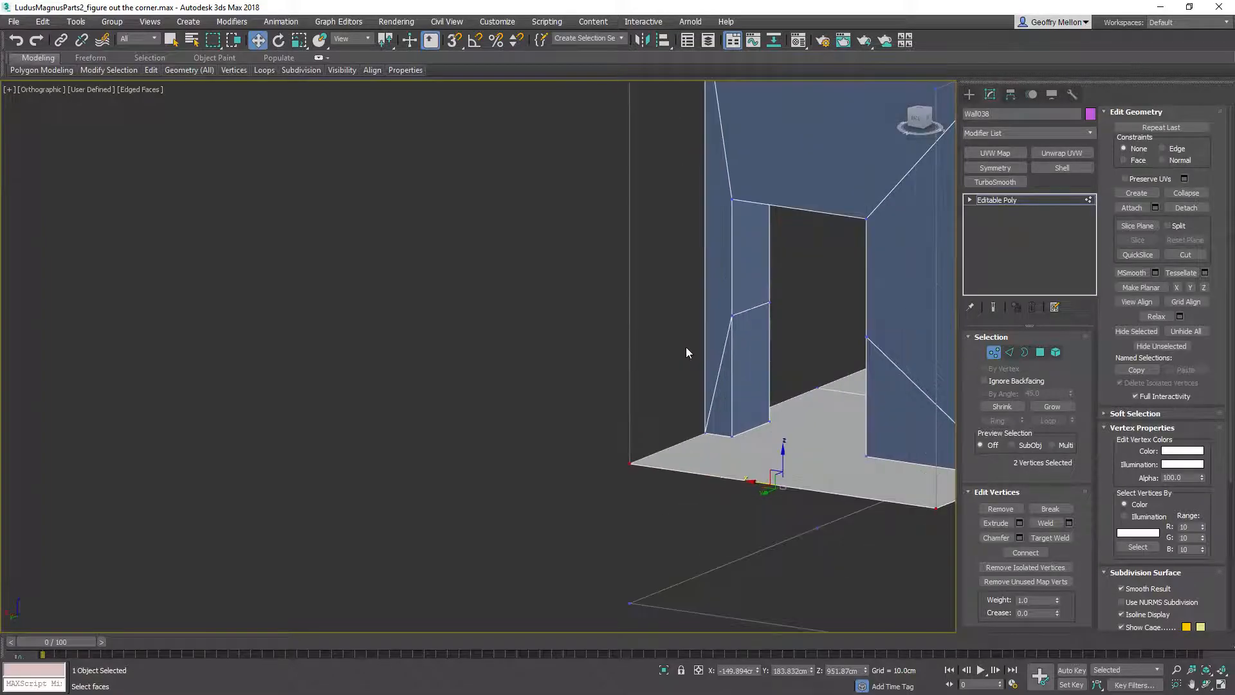
right_click(739, 330)
left_click(713, 406)
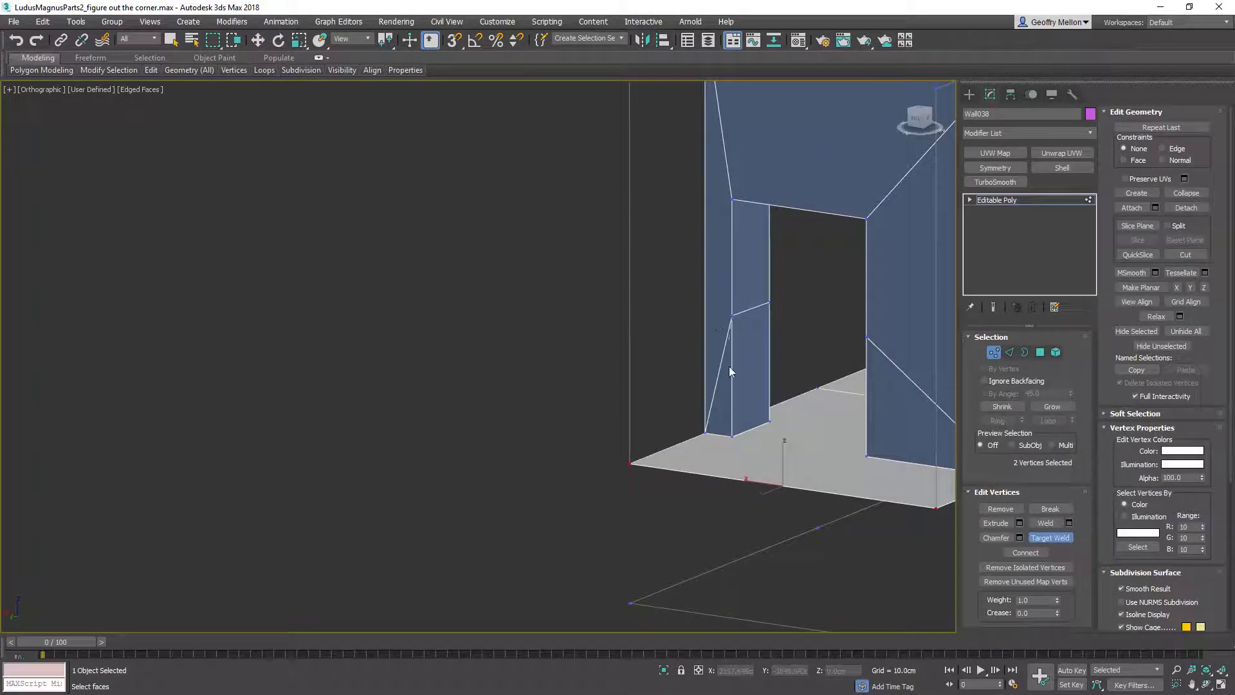
left_click(733, 439)
middle_click_drag(759, 442, 890, 444, "alt")
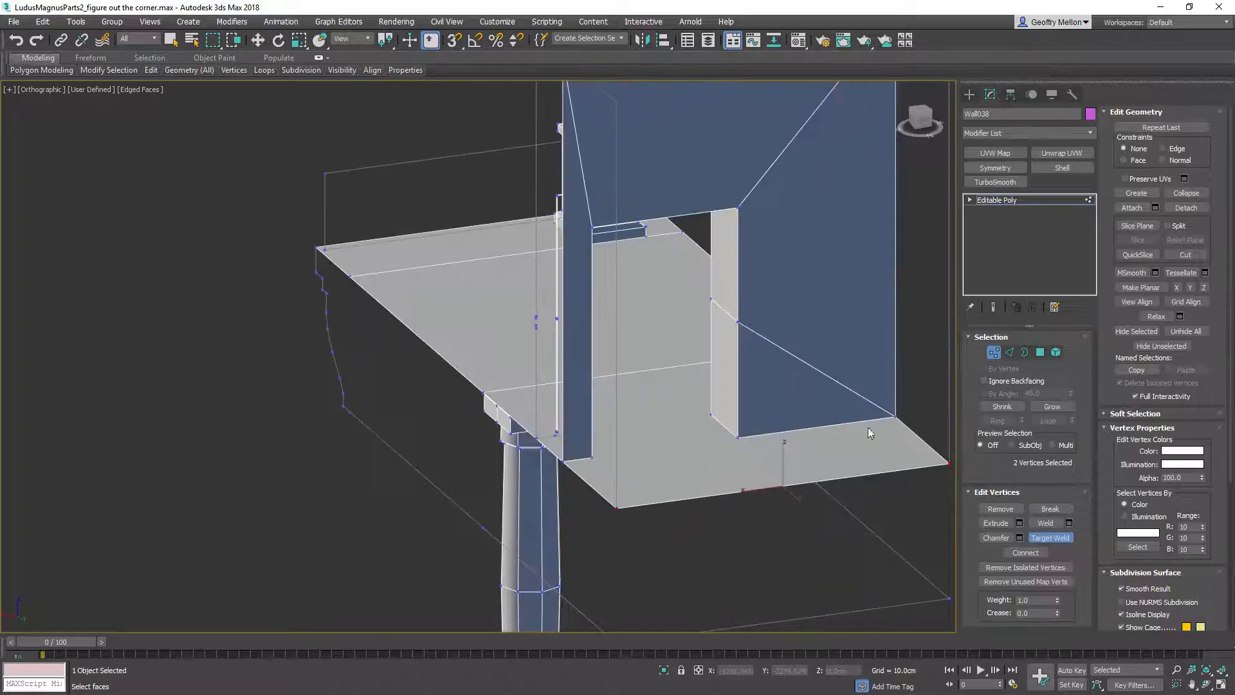
left_click(738, 439)
middle_click_drag(893, 379, 727, 270, "alt")
left_click(997, 357)
Detach the balcony post and its adjoining railing panel elements as a separate object named Post_
middle_click_drag(592, 386, 734, 322, "alt")
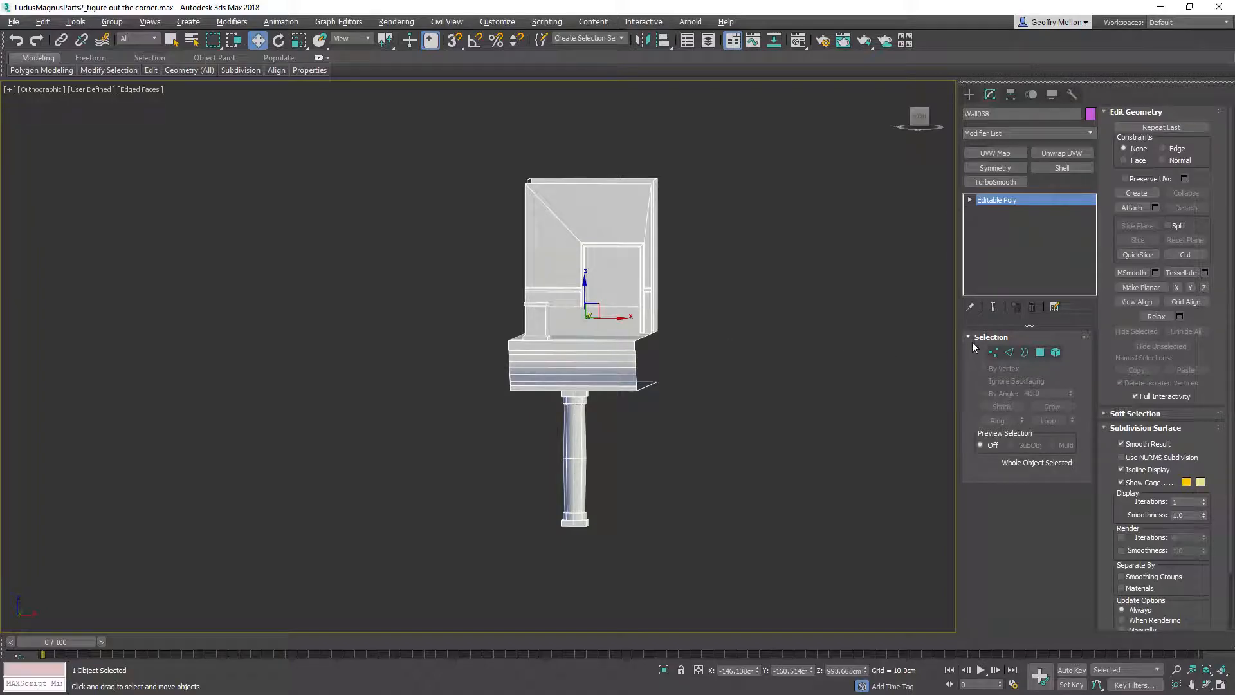
left_click(1056, 352)
left_click(574, 450)
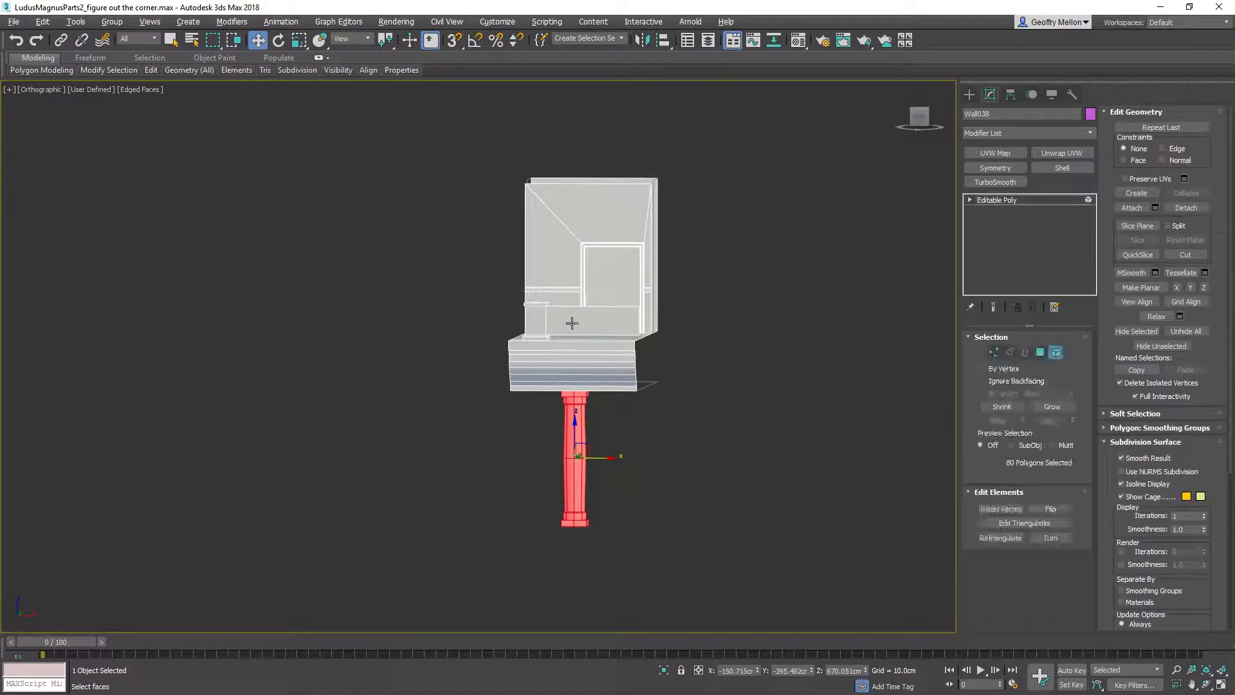
left_click(572, 323)
left_click(537, 319, "ctrl")
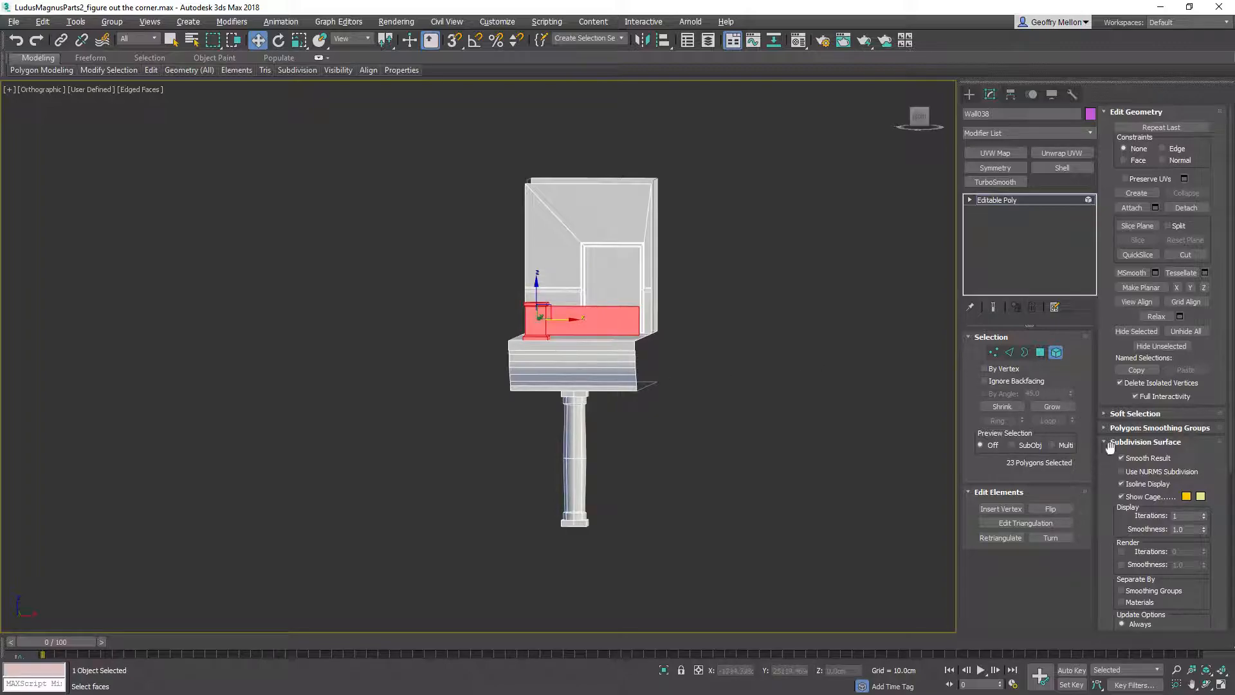
left_click(1186, 207)
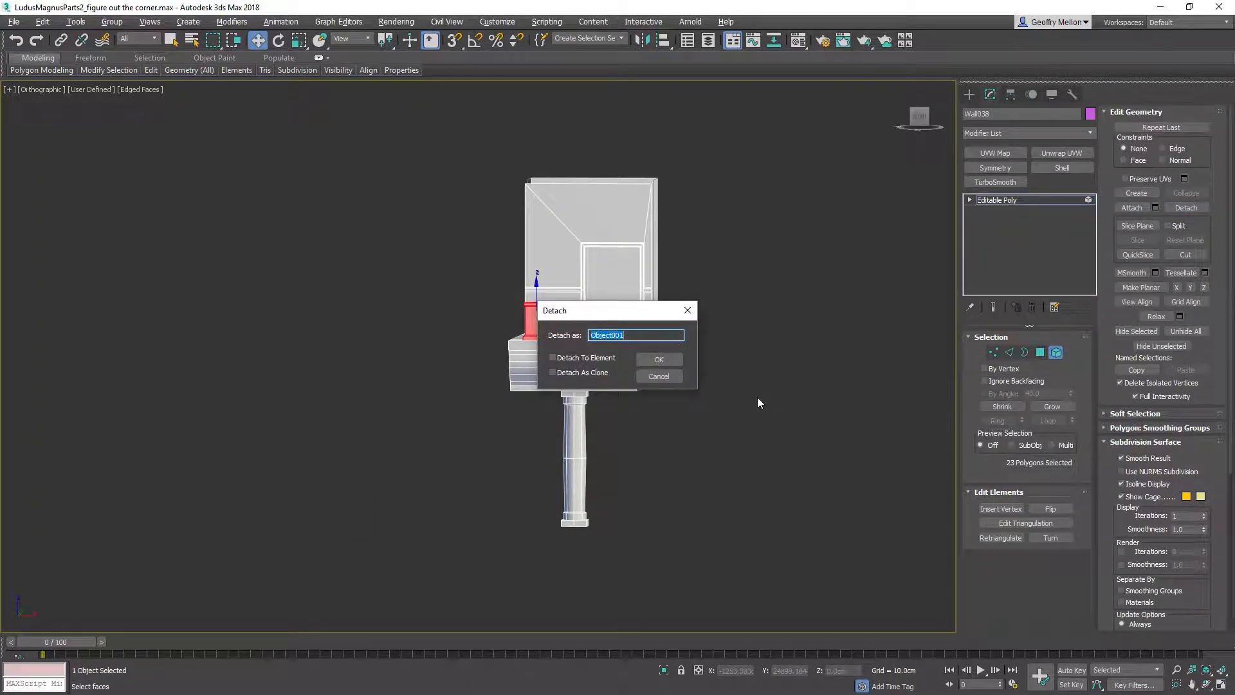
type("Post_")
left_click(661, 359)
Detach the column element beneath the balcony as a separate object named Pilla
middle_click_drag(611, 422, 639, 386)
left_click(630, 390)
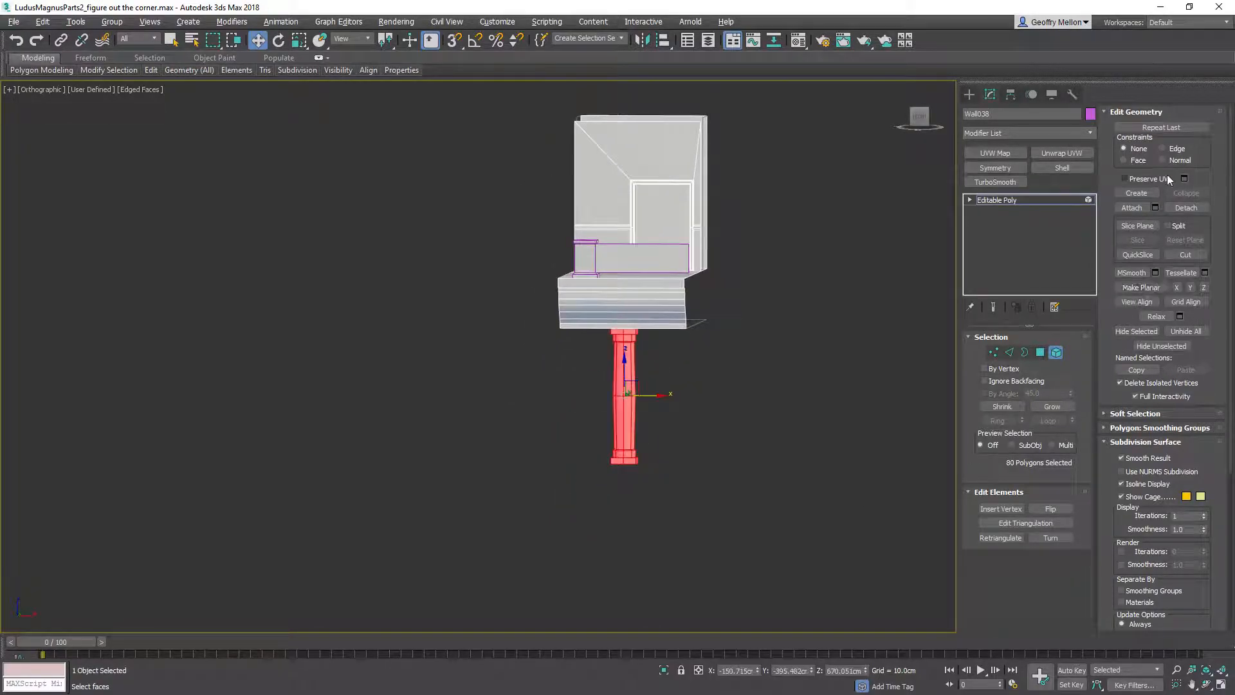
left_click(1189, 208)
type("Pilla")
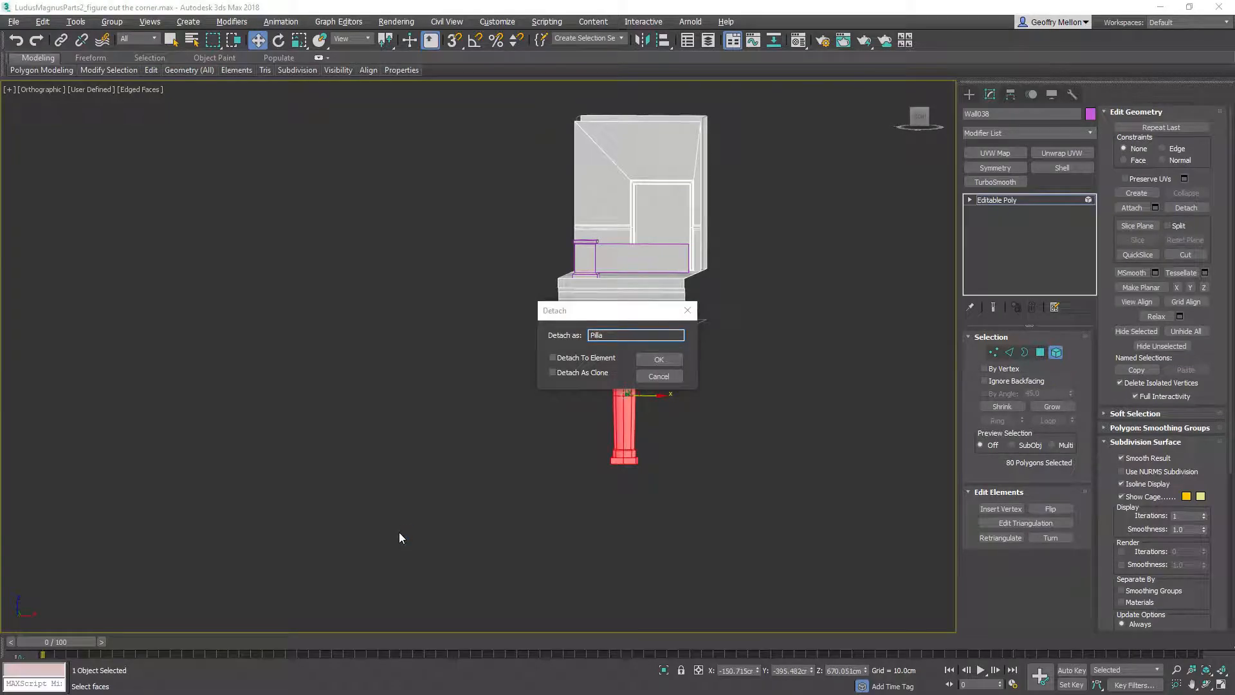
left_click(637, 334)
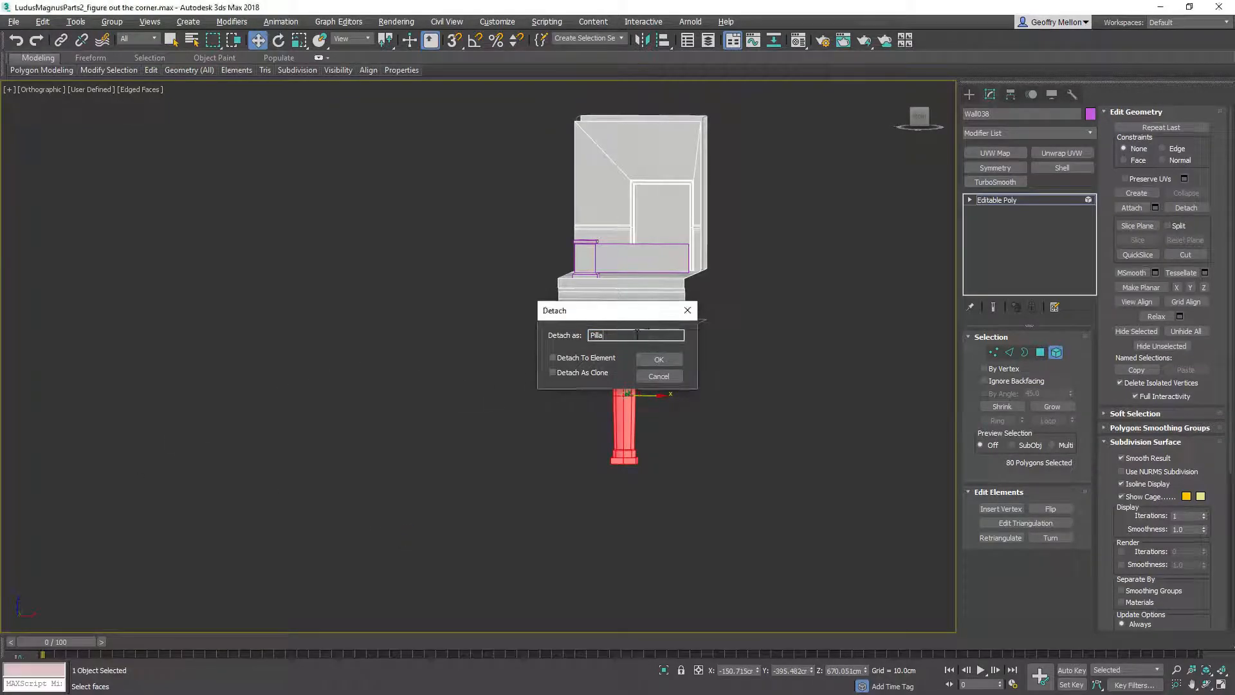
left_click(659, 359)
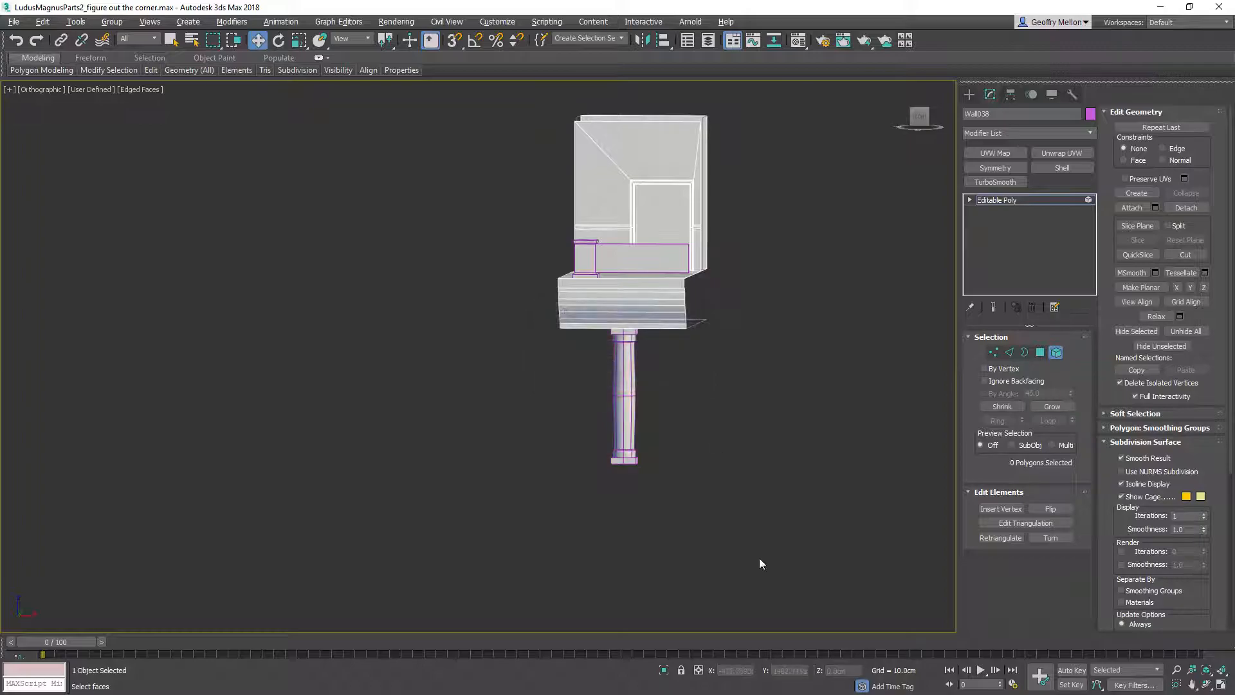
Check which elements still belong to the wall object by selecting its main body and testing the column, and leave element editing
middle_click_drag(722, 386, 673, 390, "alt")
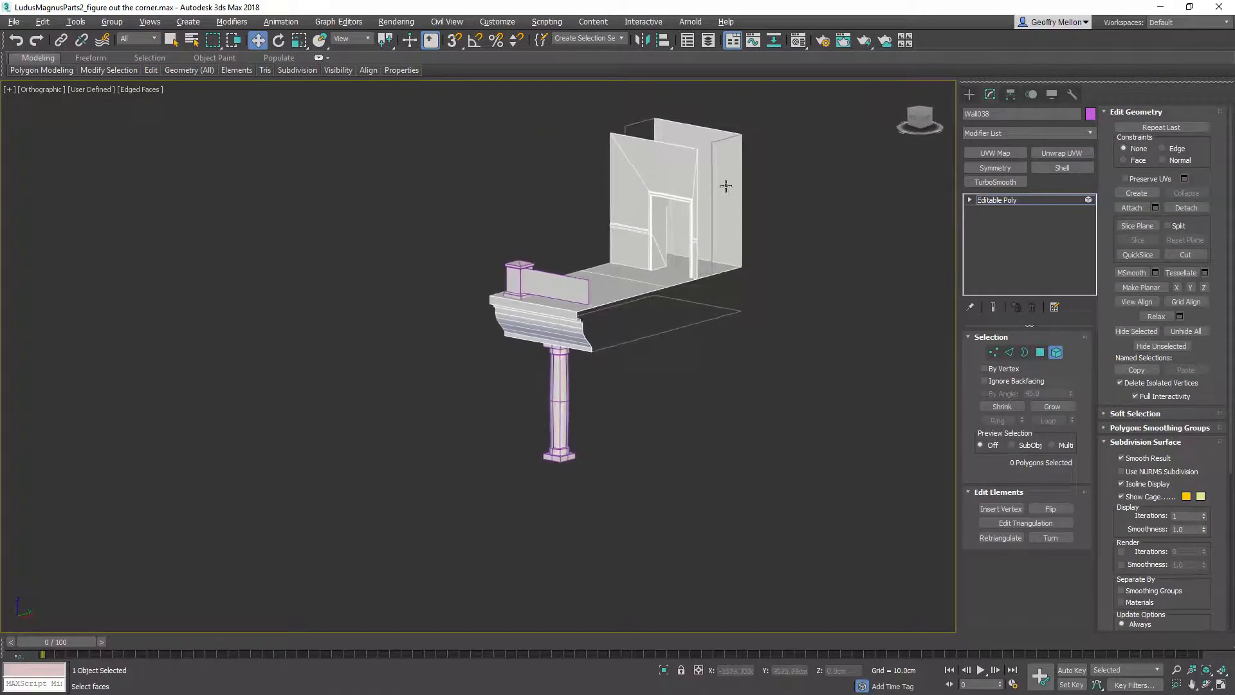
left_click(641, 285)
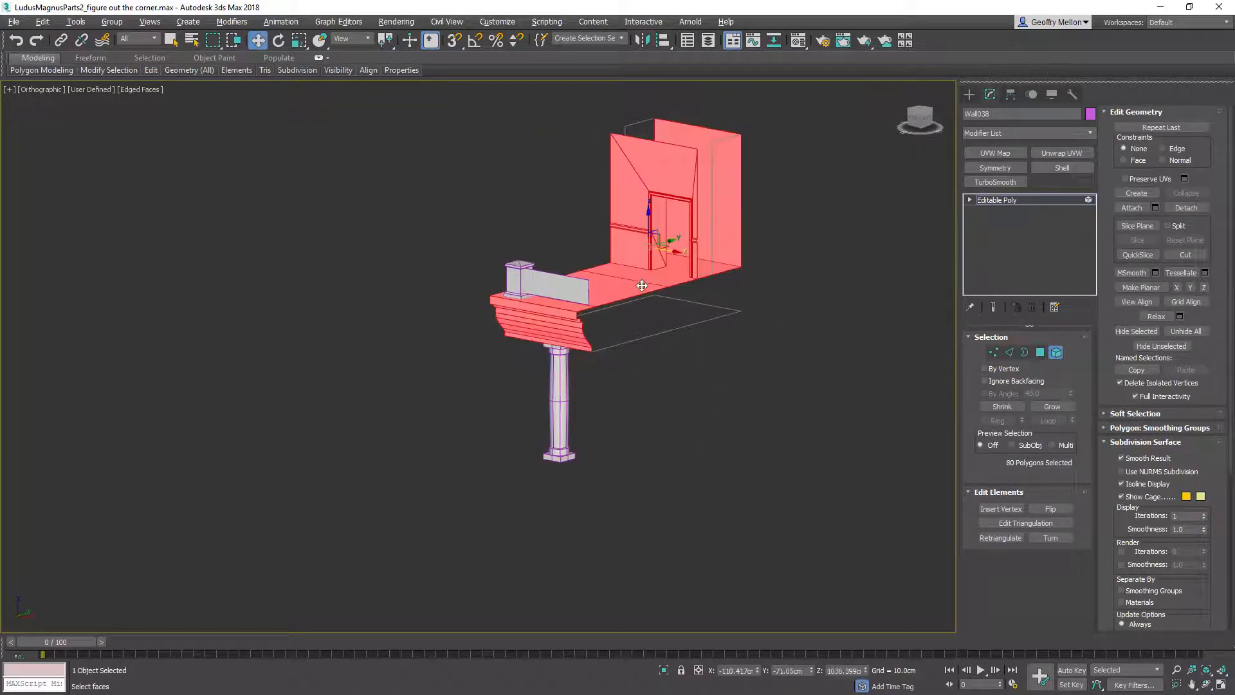
left_click(563, 385)
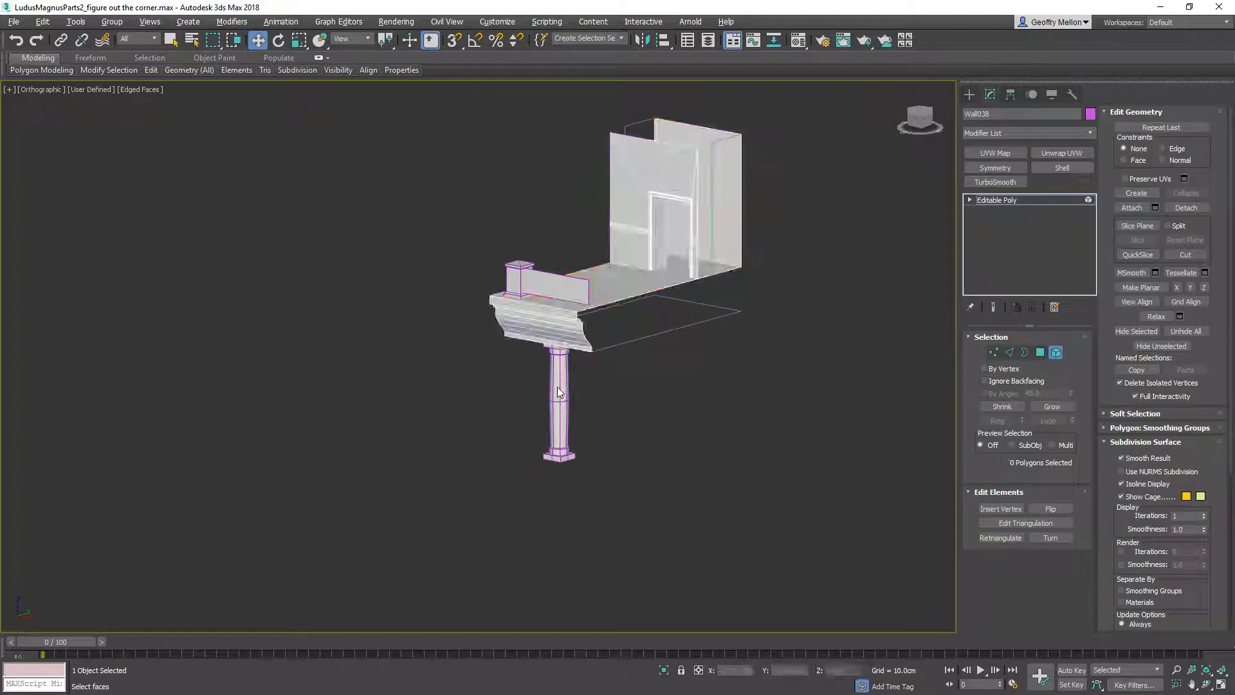
left_click(1057, 353)
middle_click_drag(654, 329, 612, 354)
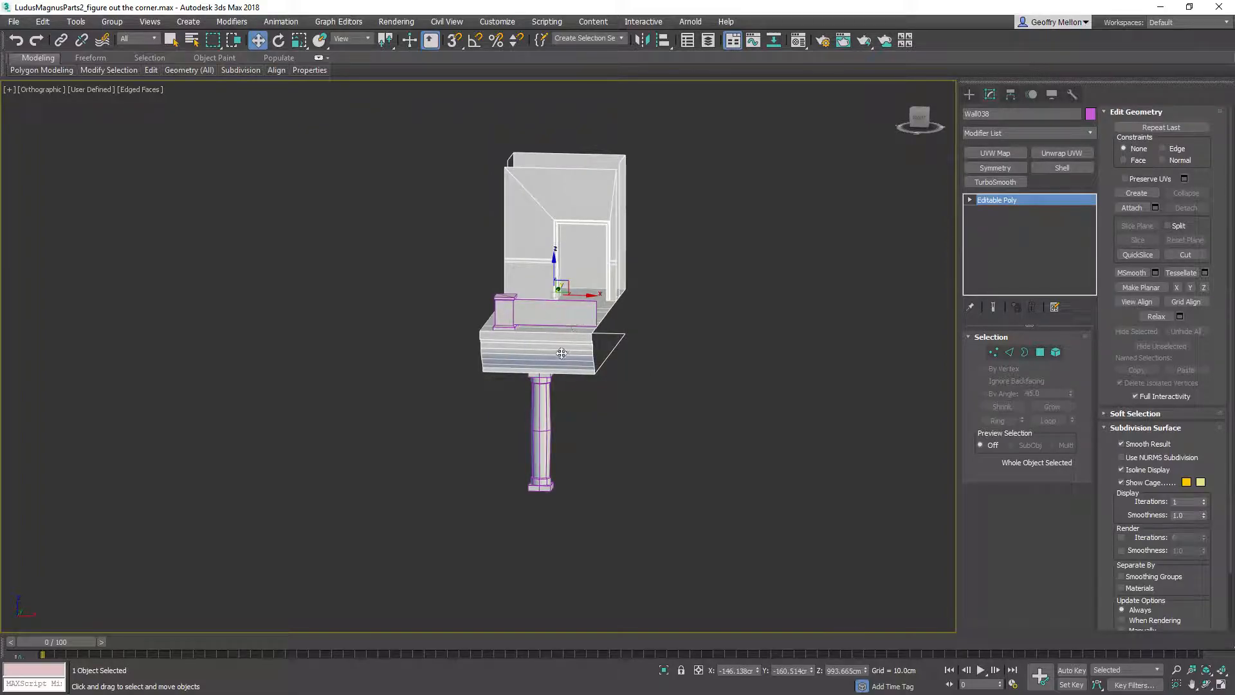
middle_click_drag(548, 358, 657, 430)
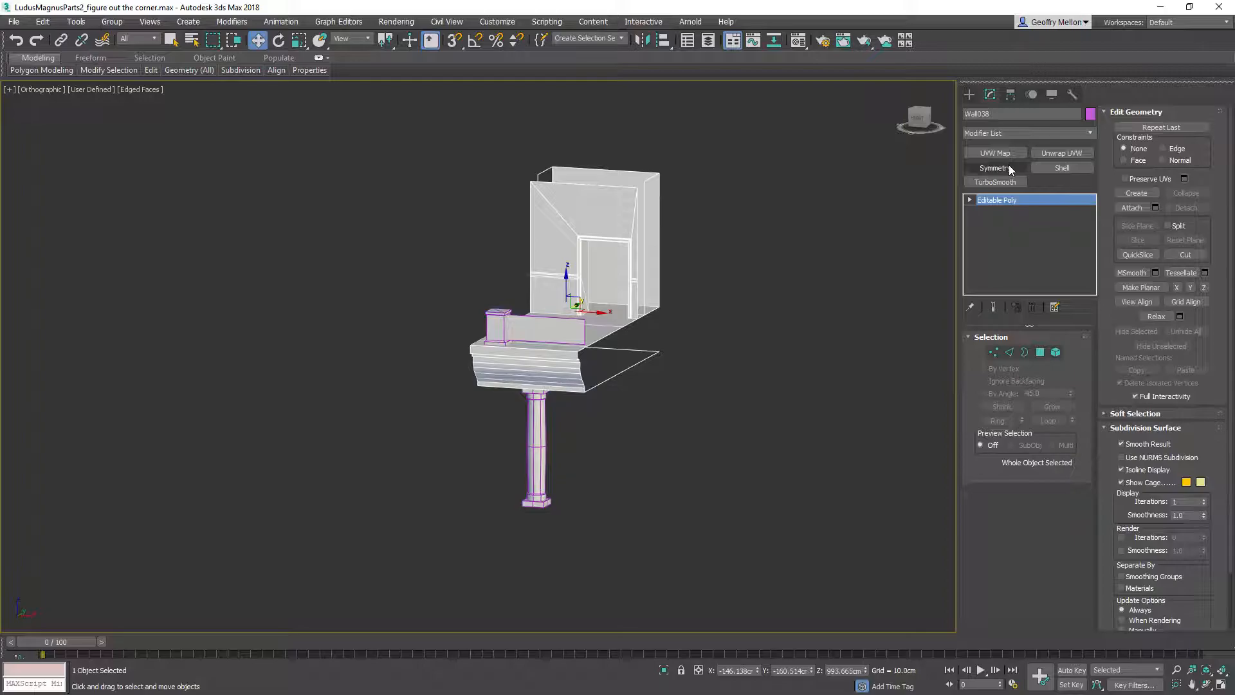
Apply an Unwrap UVW modifier to the wall object and open the UV editor beside the model
left_click(1052, 153)
left_click(1162, 253)
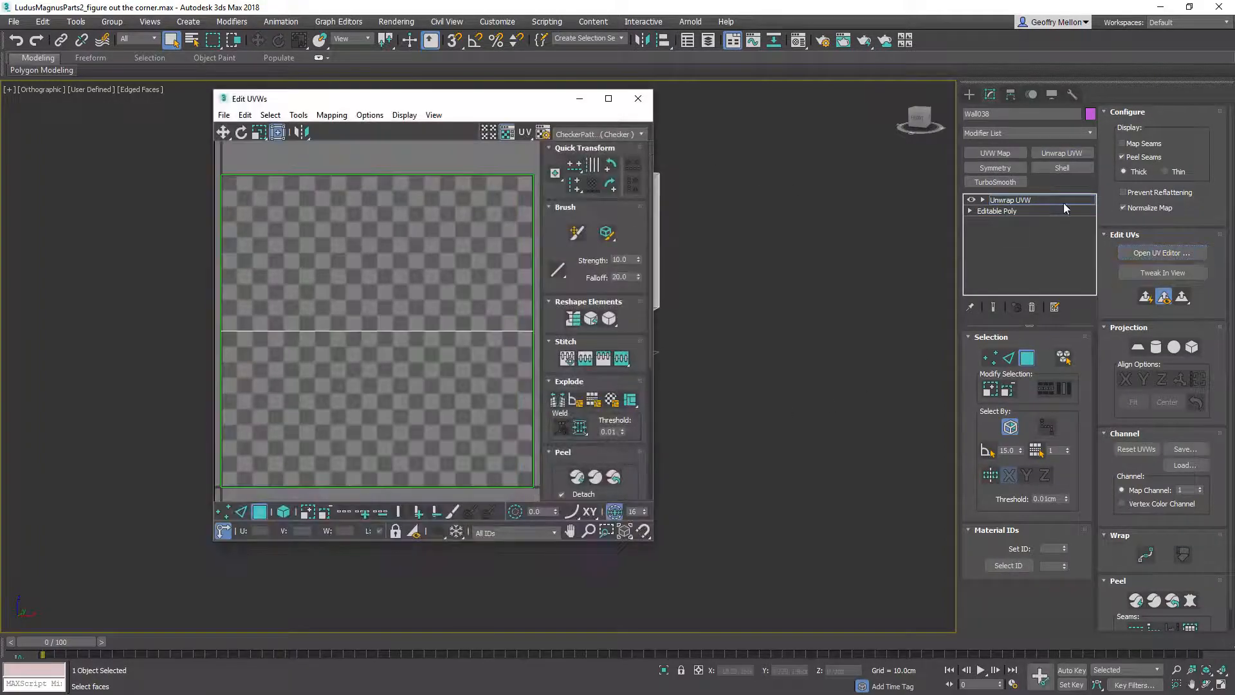
left_click_drag(497, 101, 992, 130)
middle_click_drag(531, 252, 163, 260)
left_click_drag(944, 132, 710, 140)
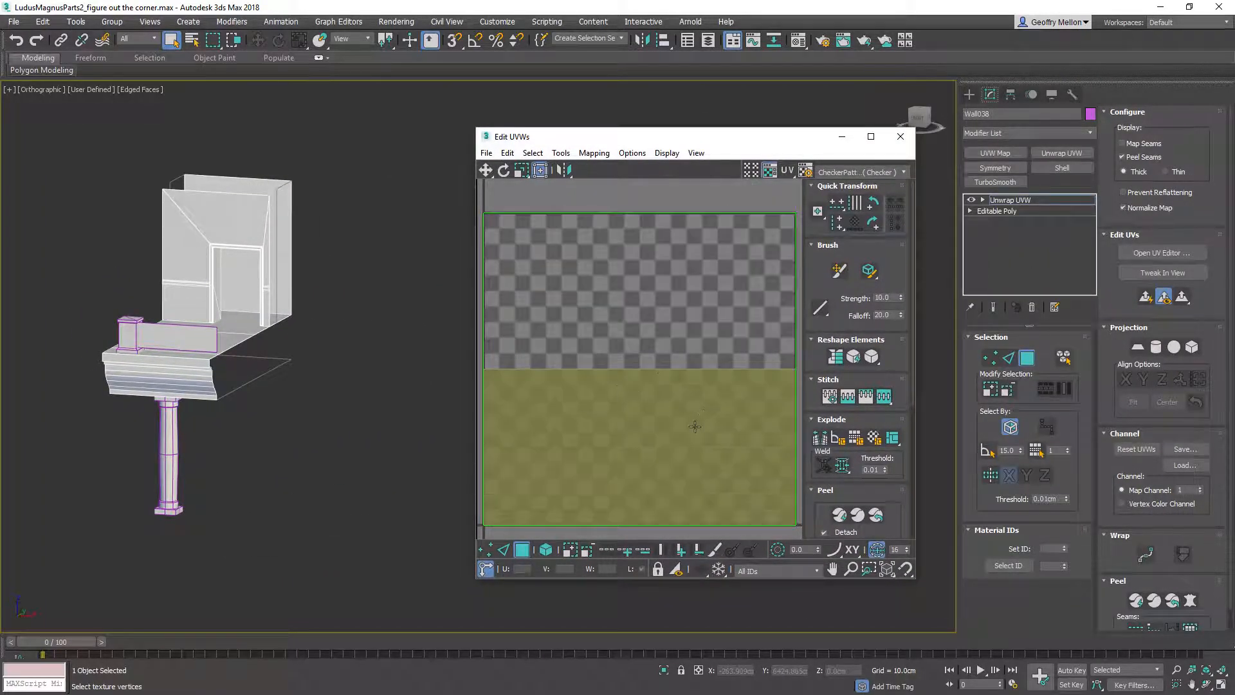
middle_click_drag(573, 325, 607, 304)
scroll(585, 309, "down", 3)
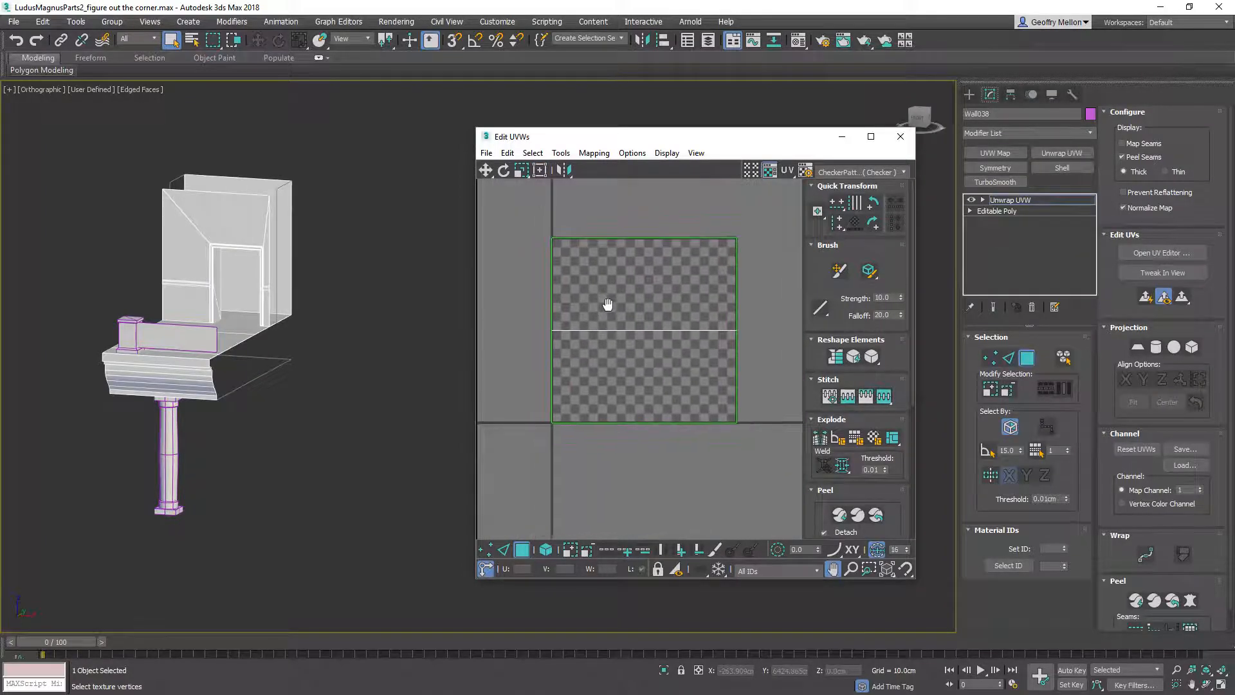
Select all UV faces of the wall object in the UV editor
left_click_drag(528, 214, 780, 505)
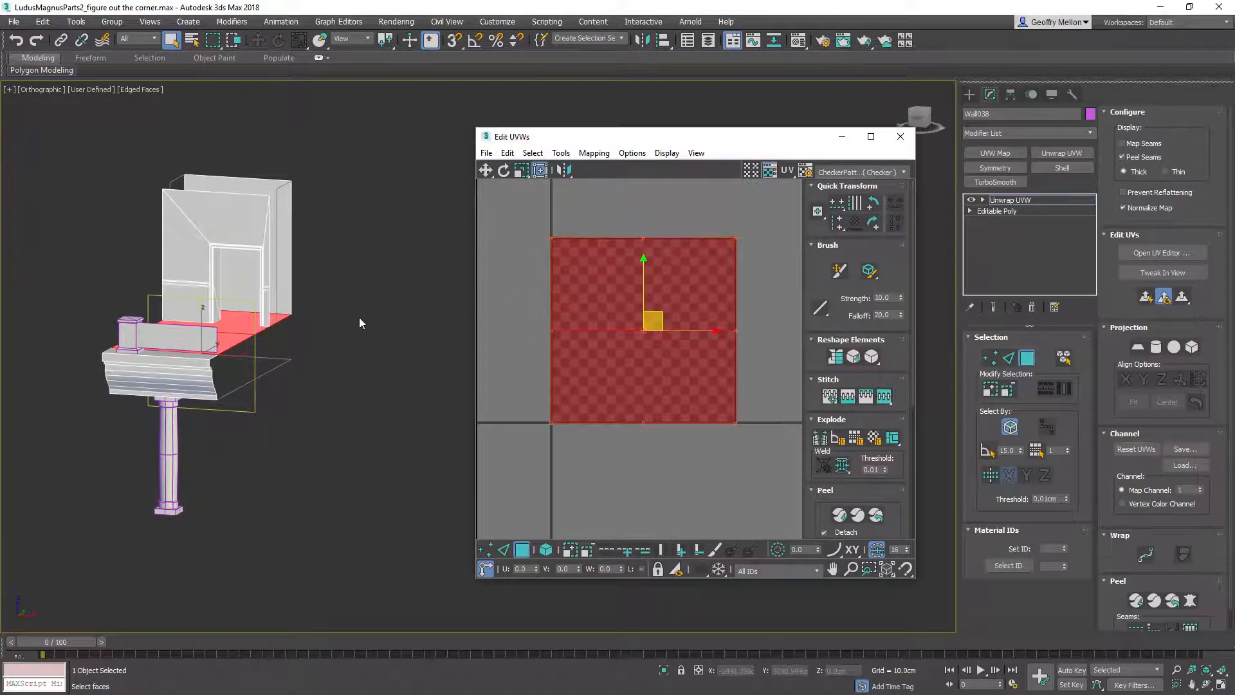
scroll(681, 325, "down", 10)
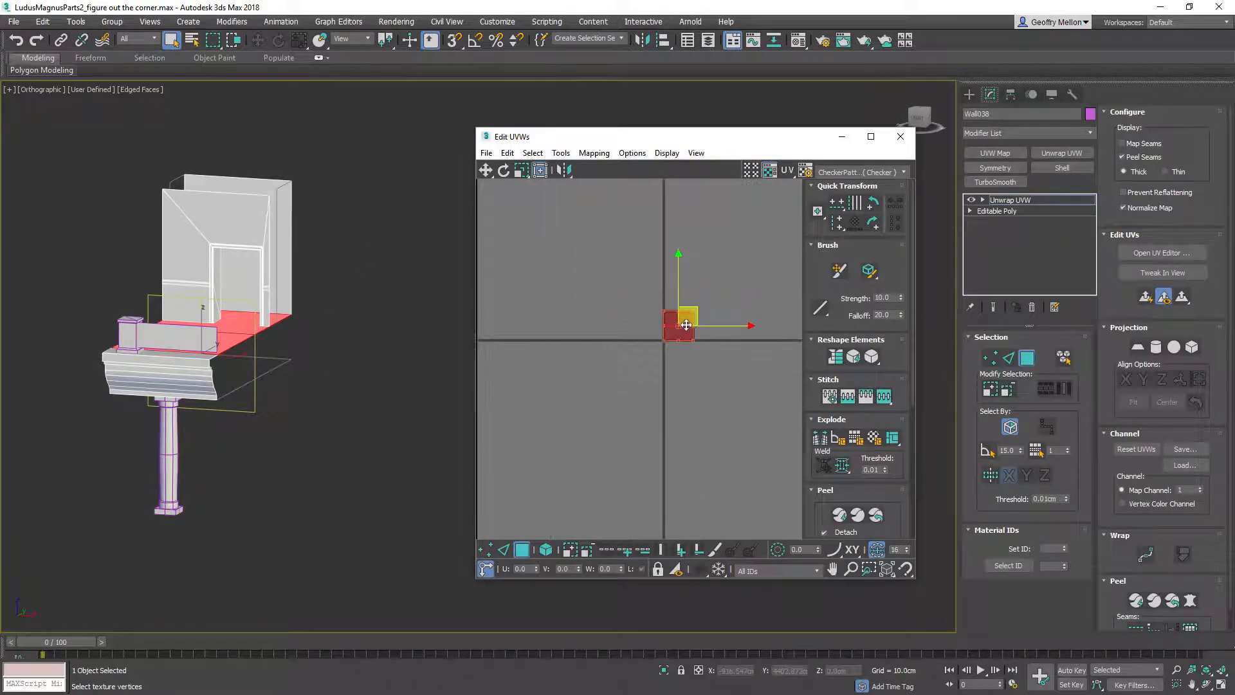
scroll(687, 324, "down", 5)
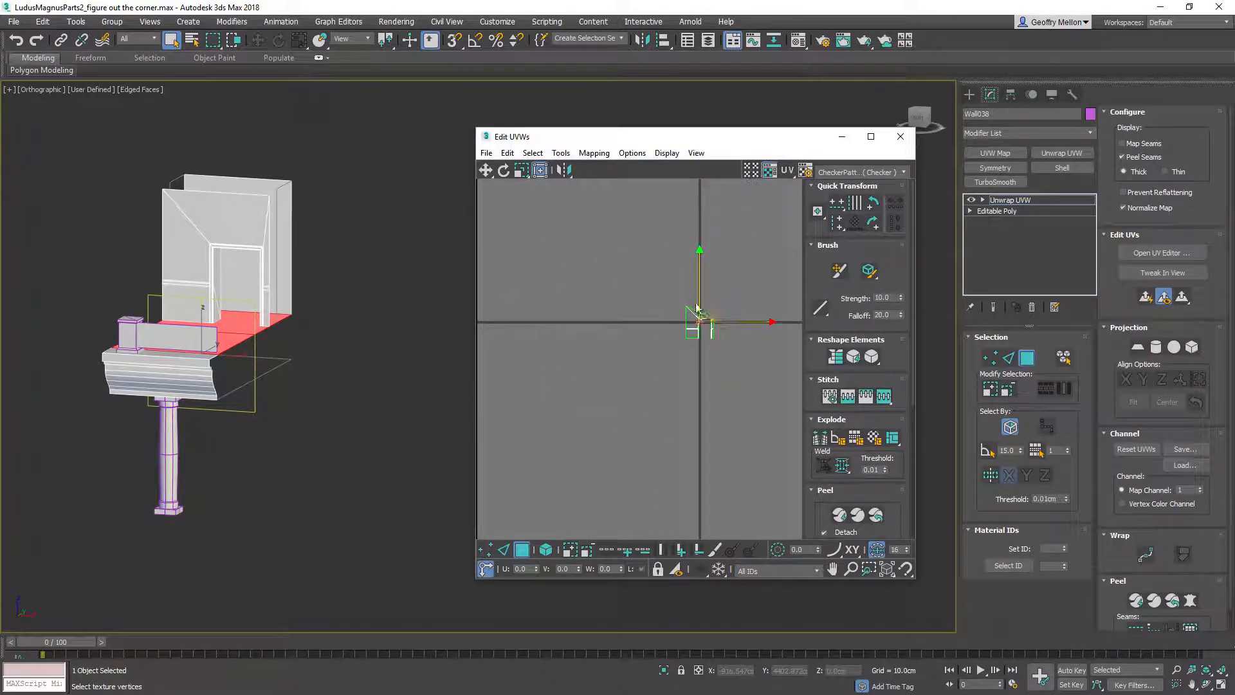
left_click_drag(680, 290, 749, 373)
scroll(693, 321, "up", 8)
middle_click_drag(386, 328, 331, 341, "alt")
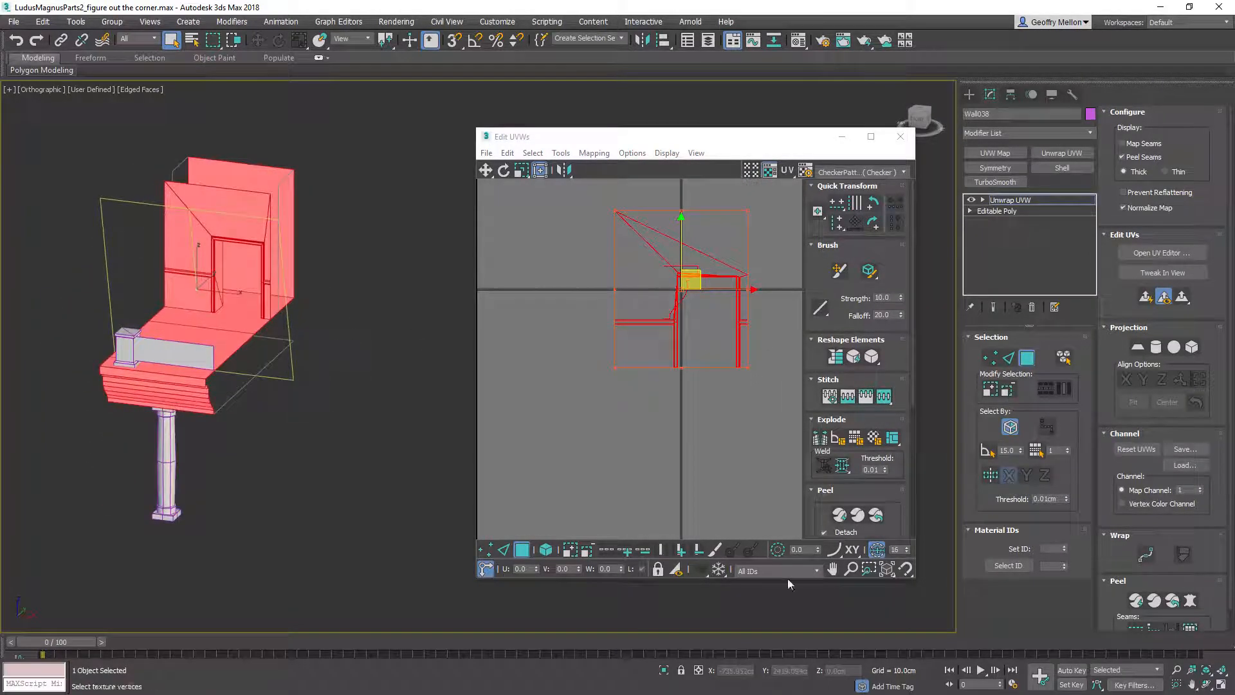
Flatten-map the selected faces with a 45.0 polygon angle threshold, 0.001 spacing, and normalized, rotated clusters with holes filled
left_click(594, 154)
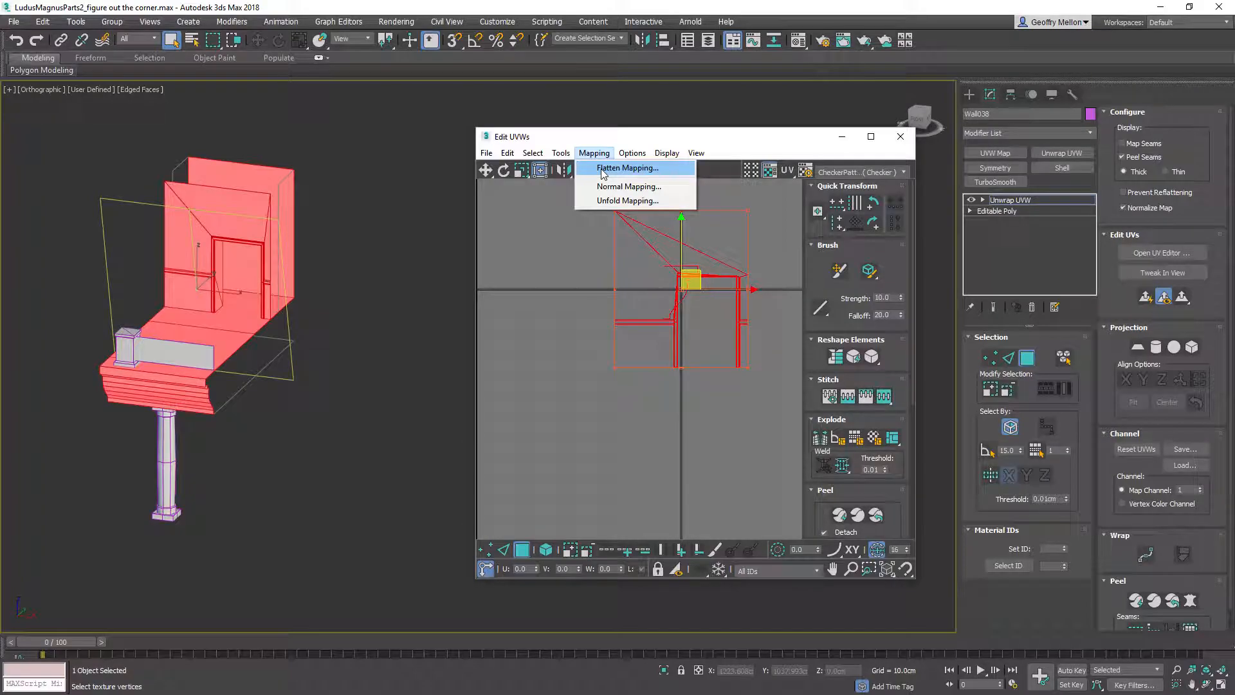
left_click(603, 170)
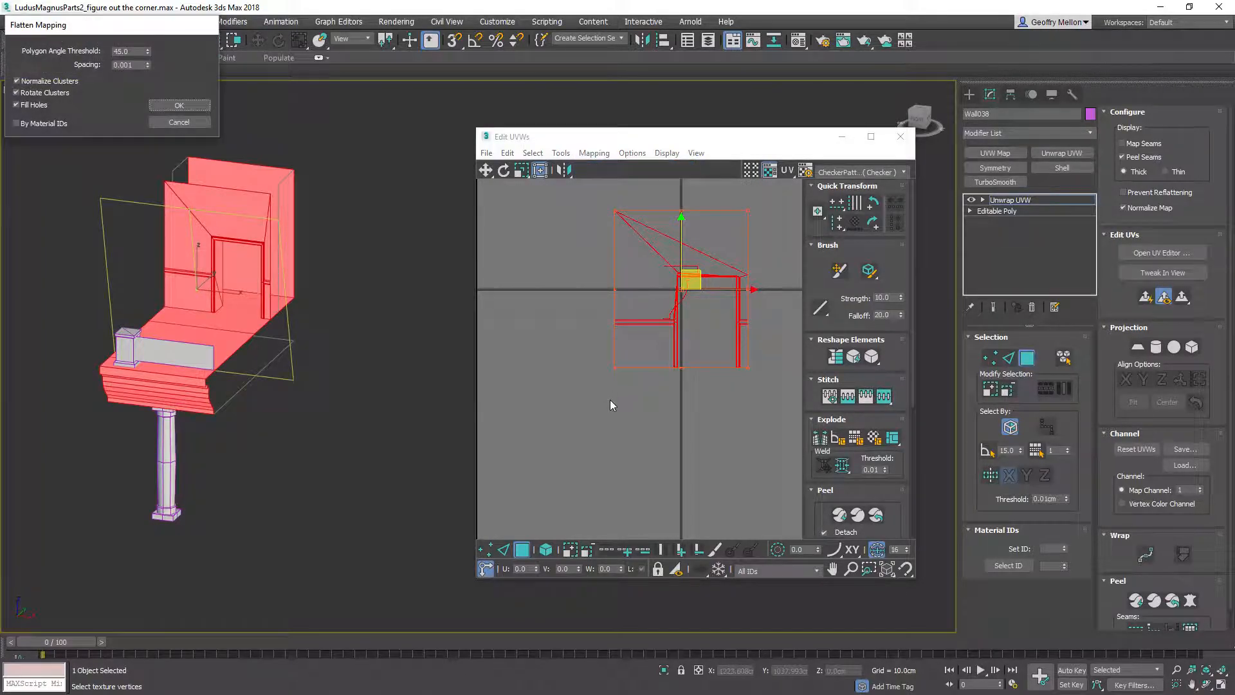
left_click(179, 107)
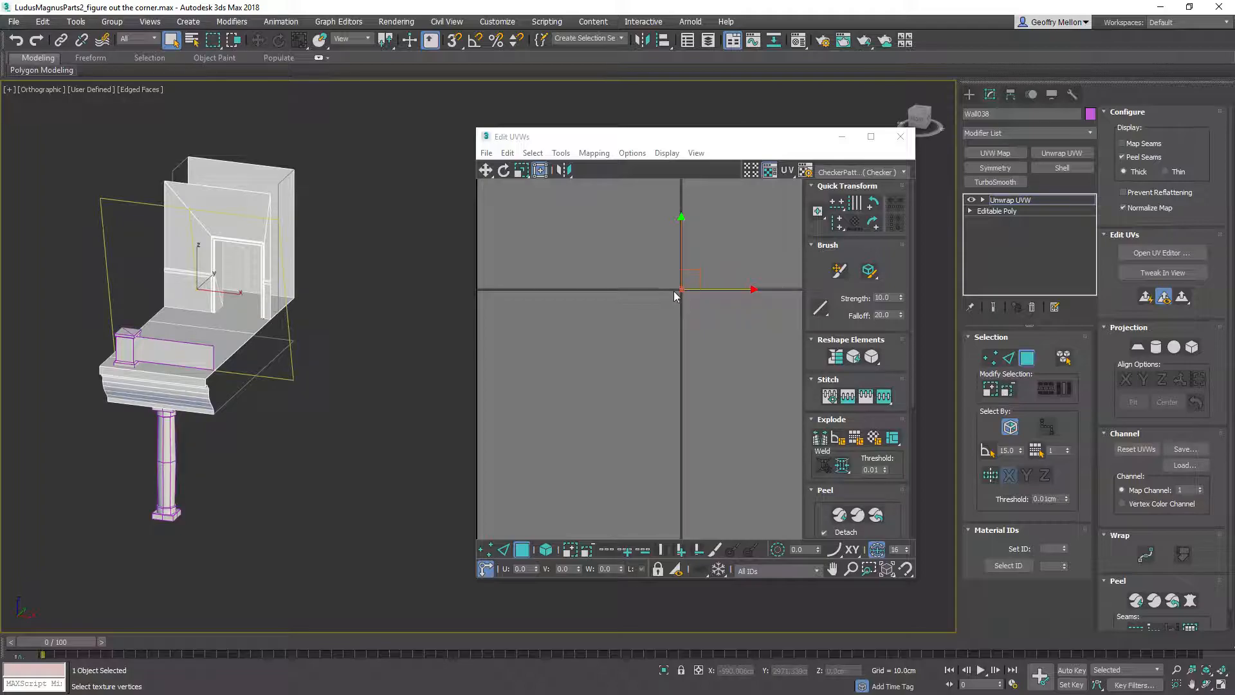
Examine the flattened UV layout of the wall object alongside the selected faces on the model
middle_click_drag(690, 293, 730, 403)
scroll(730, 403, "up", 4)
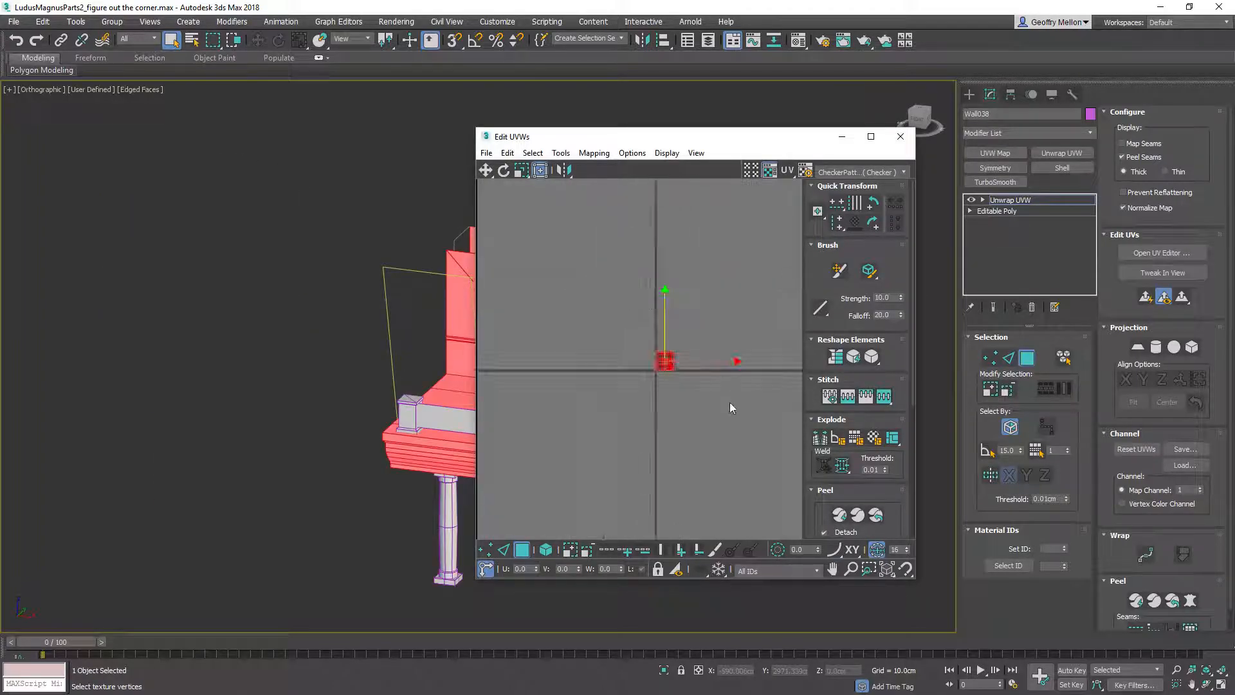
scroll(644, 334, "up", 5)
middle_click_drag(693, 303, 779, 325)
middle_click_drag(407, 269, 195, 227)
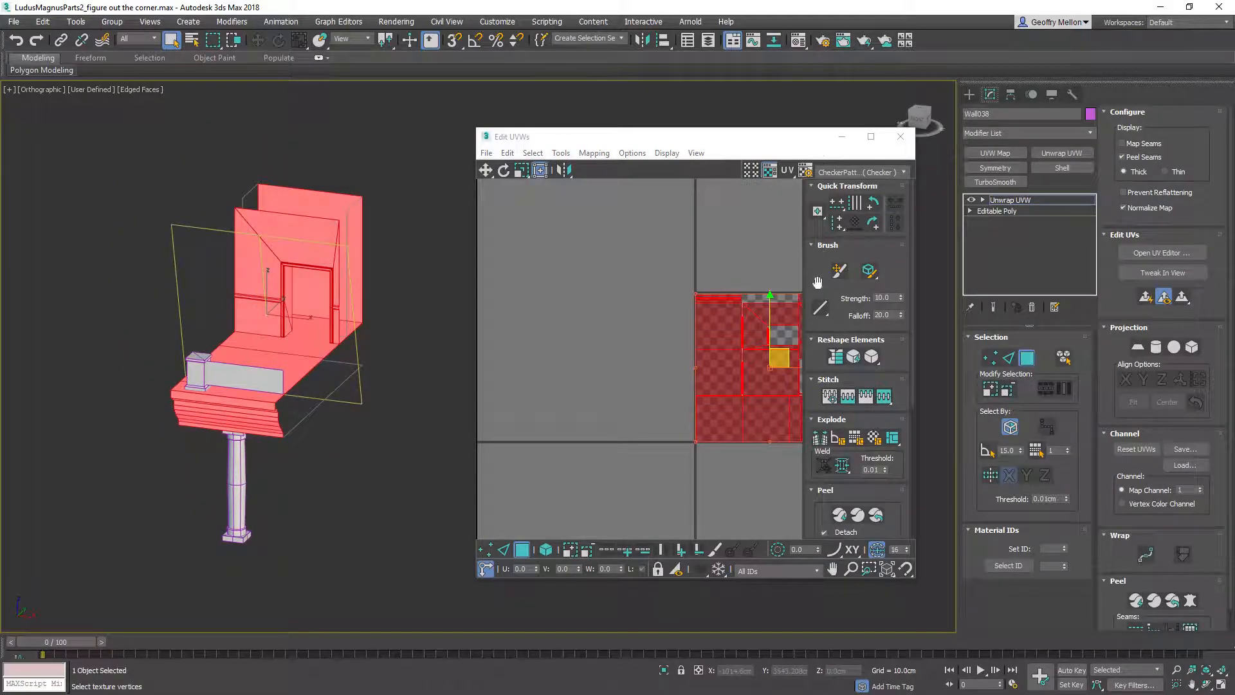
scroll(714, 347, "up", 6)
scroll(704, 327, "down", 3)
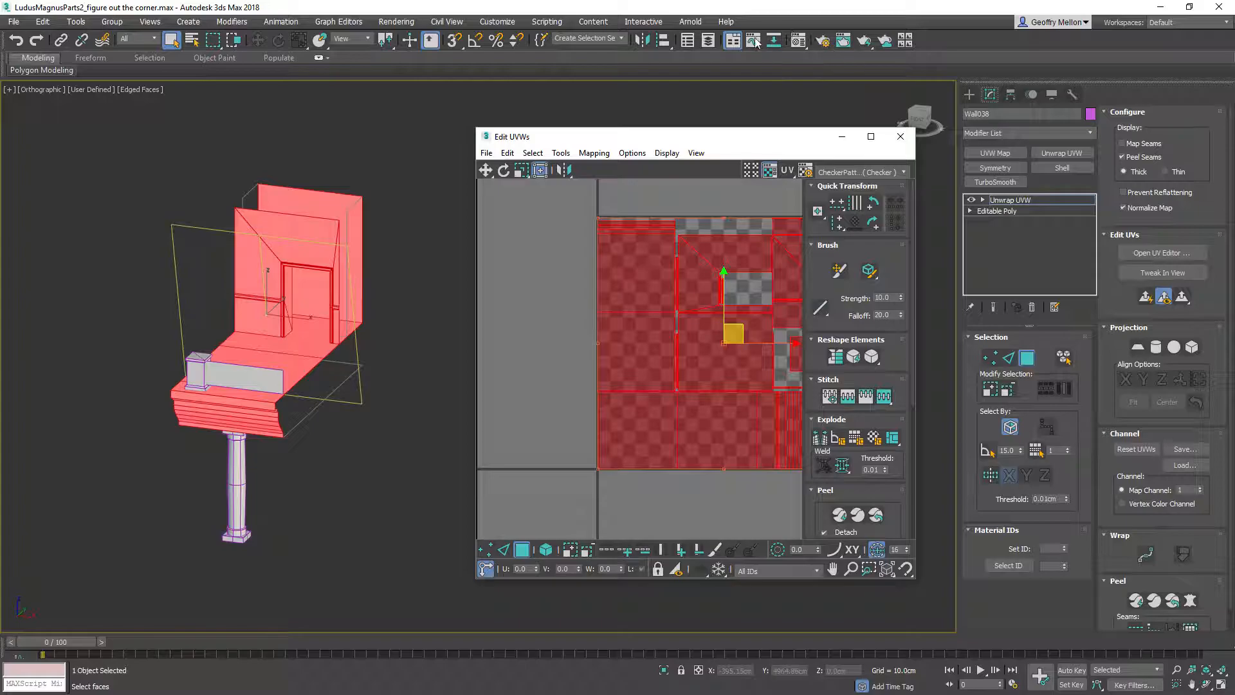
Assign a Checker map to the diffuse color of the 02 - Default material
left_click(798, 40)
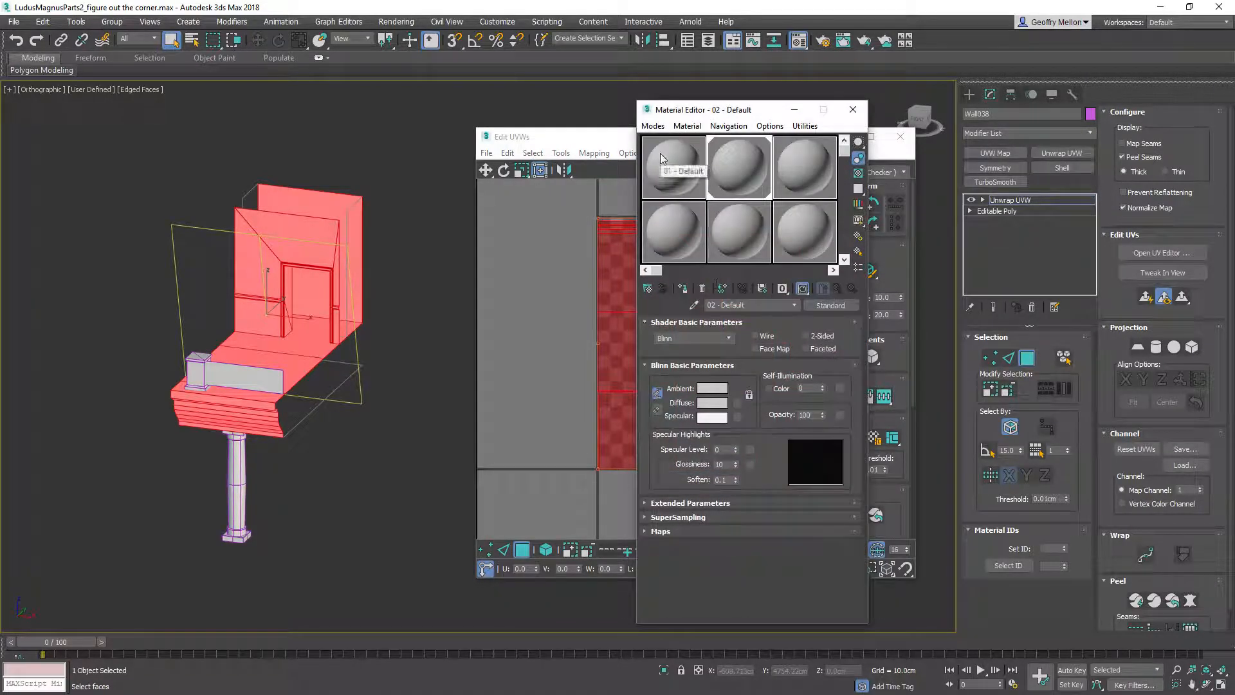
left_click(738, 404)
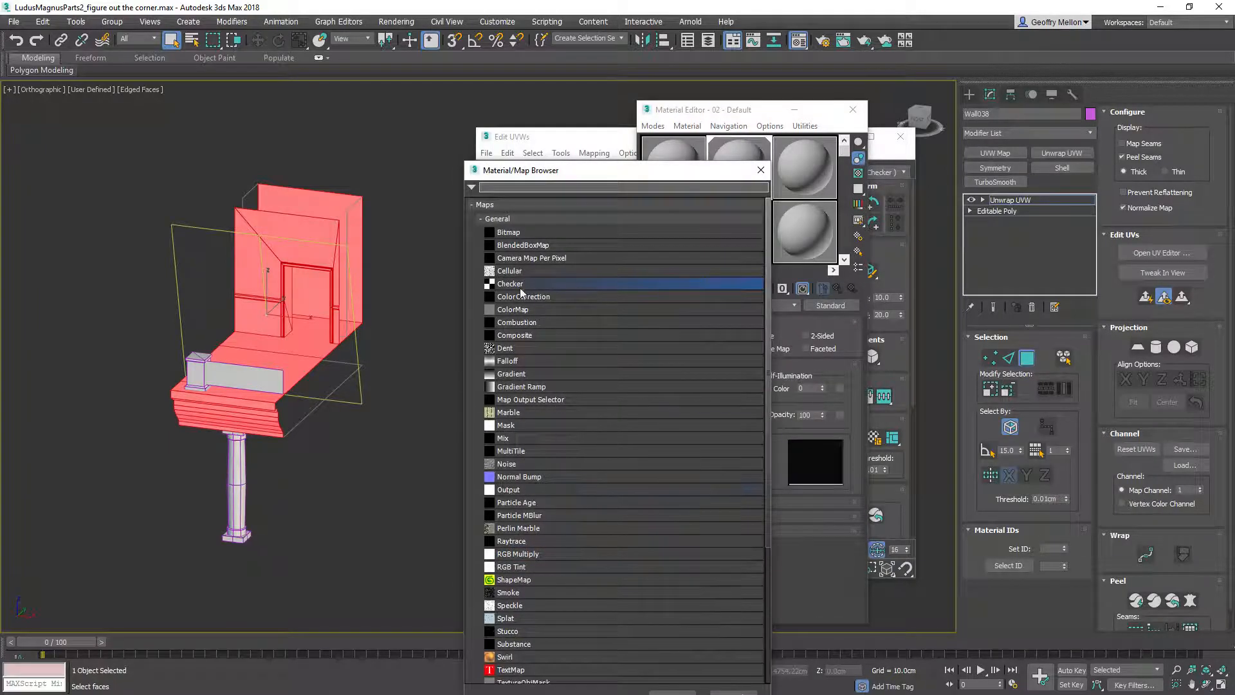
double_click(520, 287)
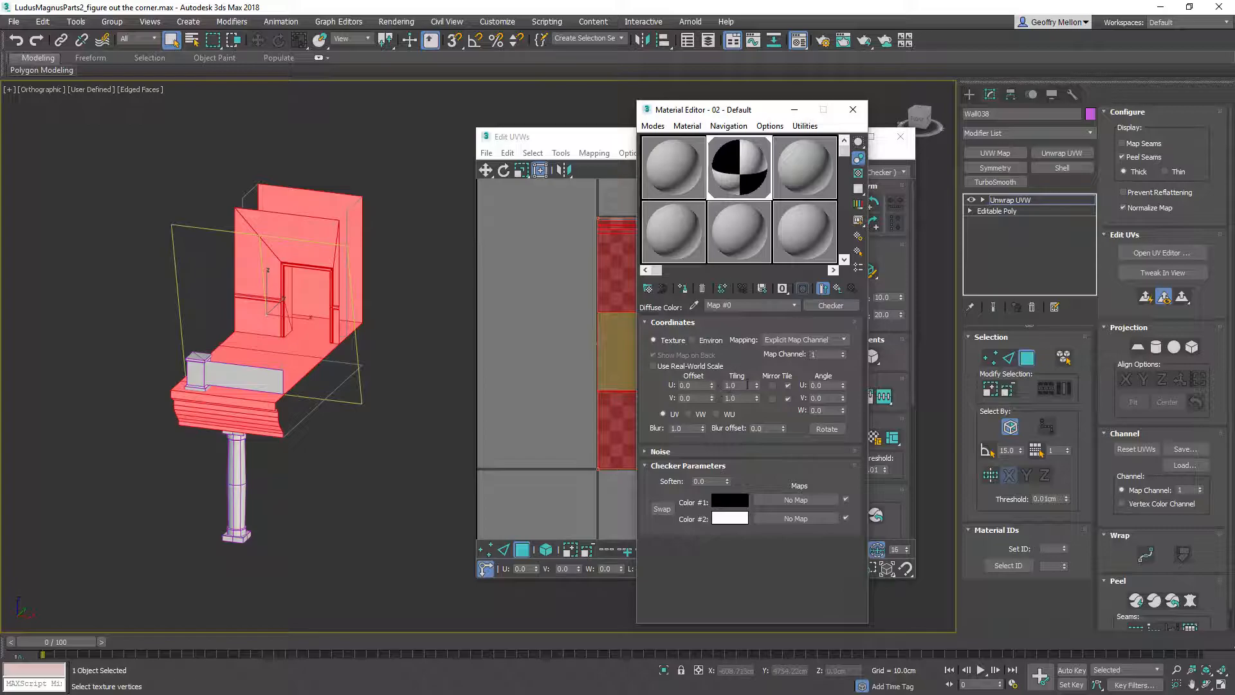
Set the checker map's tiling to 10 in both U and V and show the material shaded in the viewport
type("10")
key("Tab")
type("10")
key("Return")
left_click(803, 288)
left_click(837, 288)
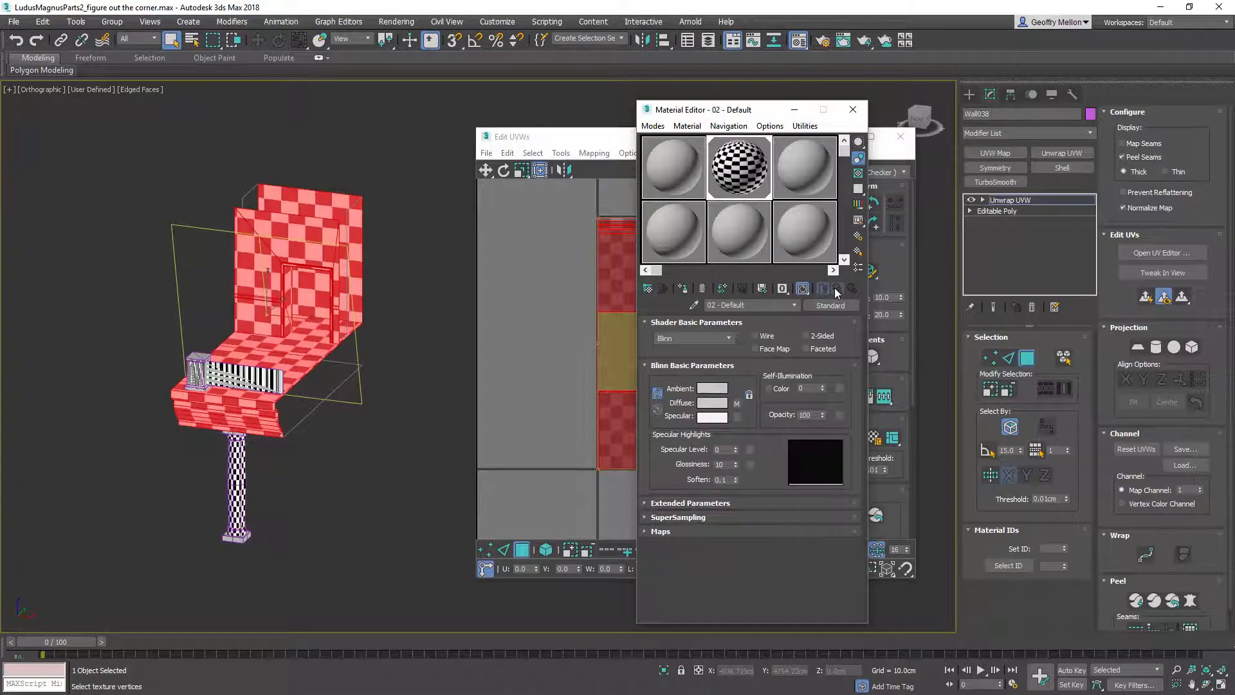
Switch off the red shading of selected faces to expose the checker pattern on the wall object
mouse_move(309, 302)
middle_mouse_down("alt")
mouse_move(293, 304)
mouse_move(317, 304)
middle_mouse_up("alt")
scroll(316, 304, "up", 5)
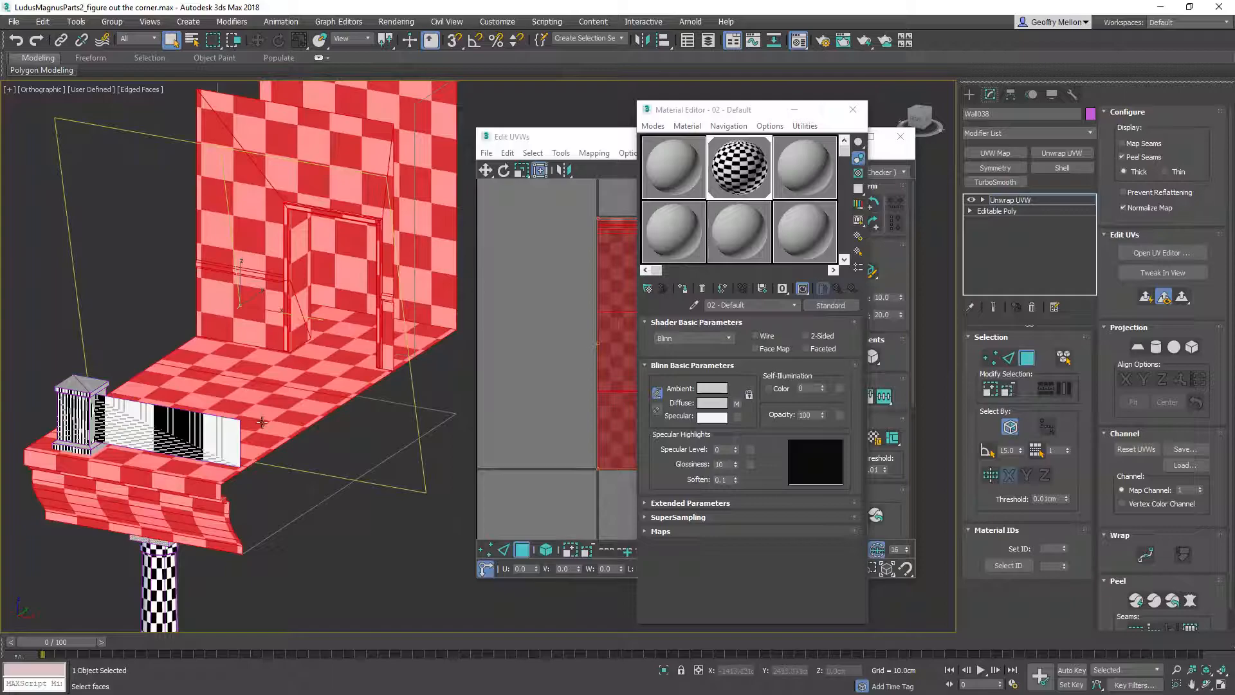
mouse_move(320, 380)
middle_mouse_down("alt")
mouse_move(320, 393)
mouse_move(318, 381)
mouse_move(296, 386)
middle_mouse_up("alt")
key("F2")
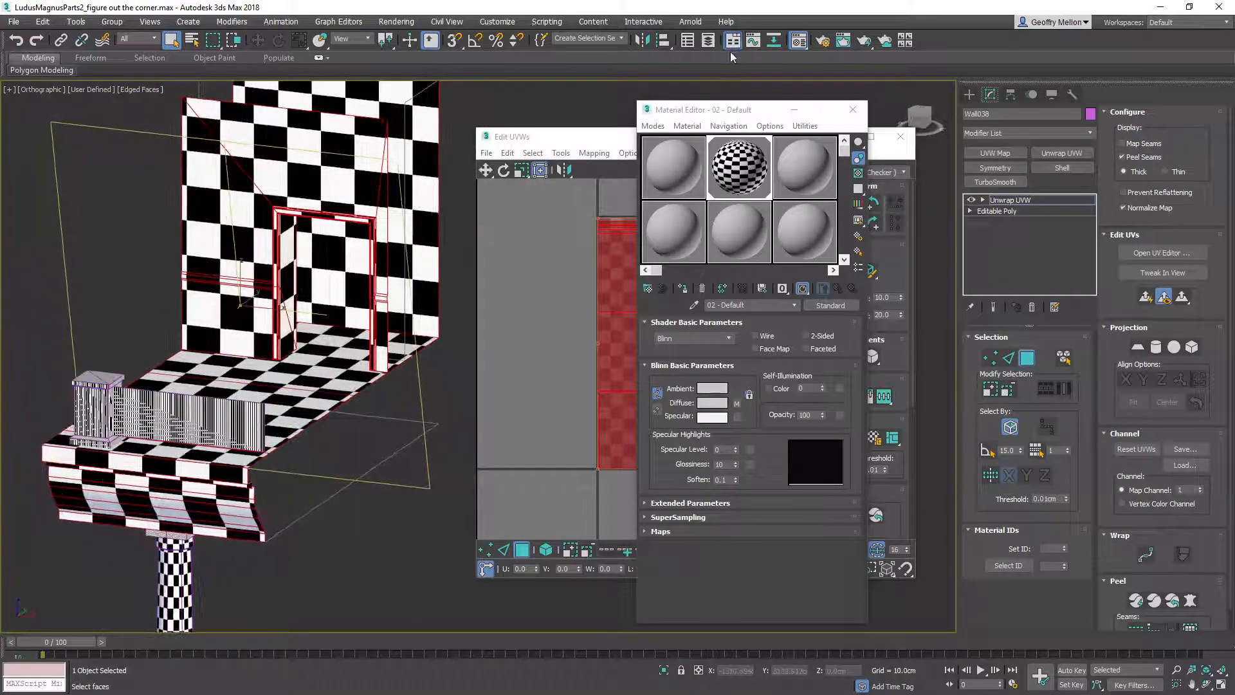
Review the wall's UV layout beside the checkered model and close the UV and material editors
left_click_drag(727, 110, 1066, 146)
middle_click_drag(620, 248, 534, 205)
middle_click_drag(667, 312, 720, 314)
left_click(708, 304)
scroll(350, 326, "down", 6)
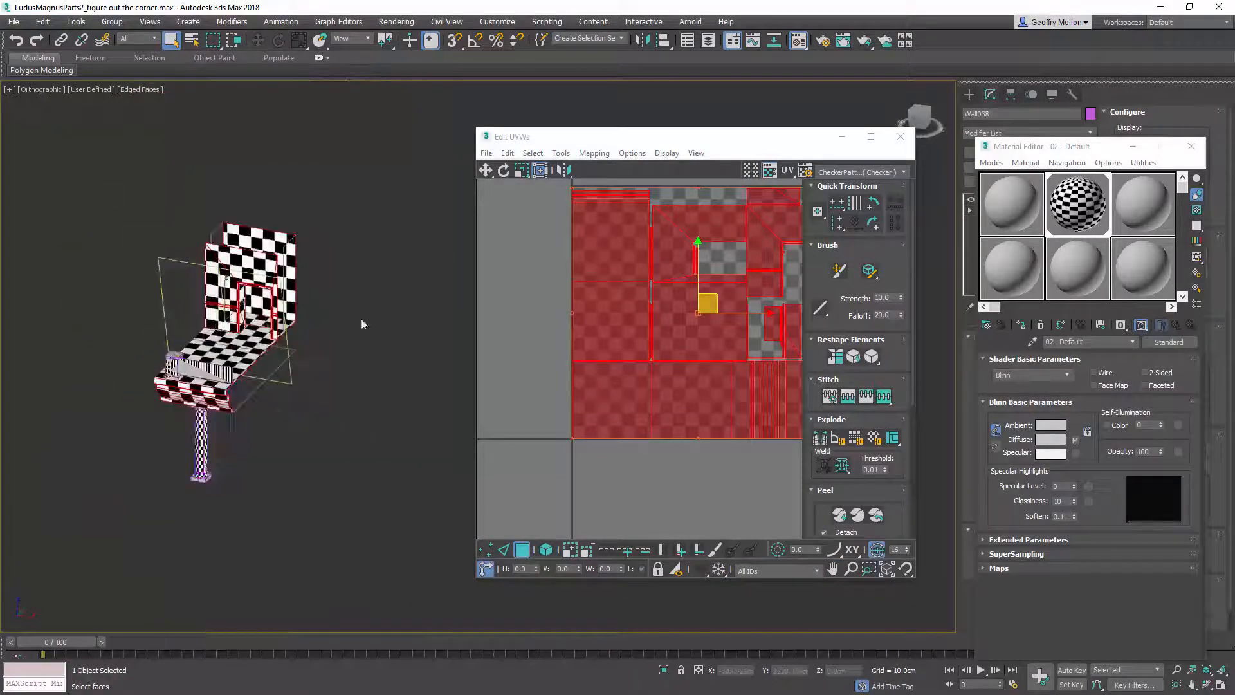
left_click(901, 136)
middle_click_drag(413, 303, 460, 299)
left_click(1191, 146)
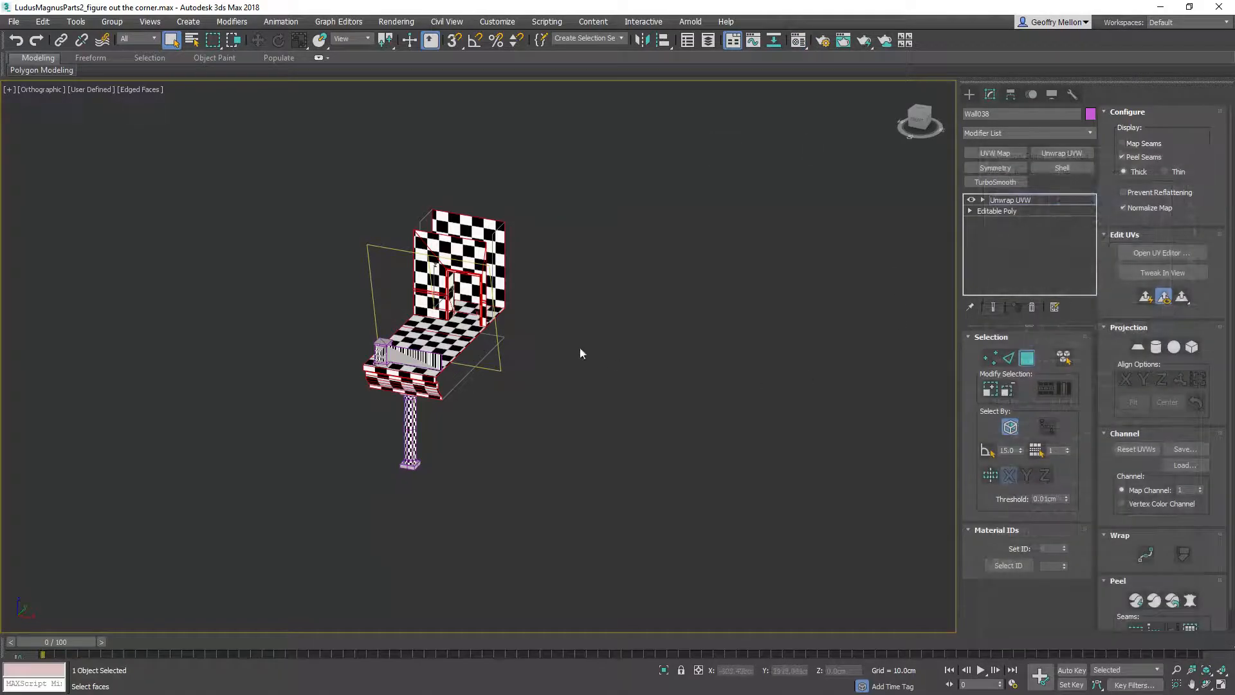
Deselect the wall's faces, select the post object, apply an Unwrap UVW modifier to it, and open its UV editor
middle_click_drag(580, 355, 681, 316)
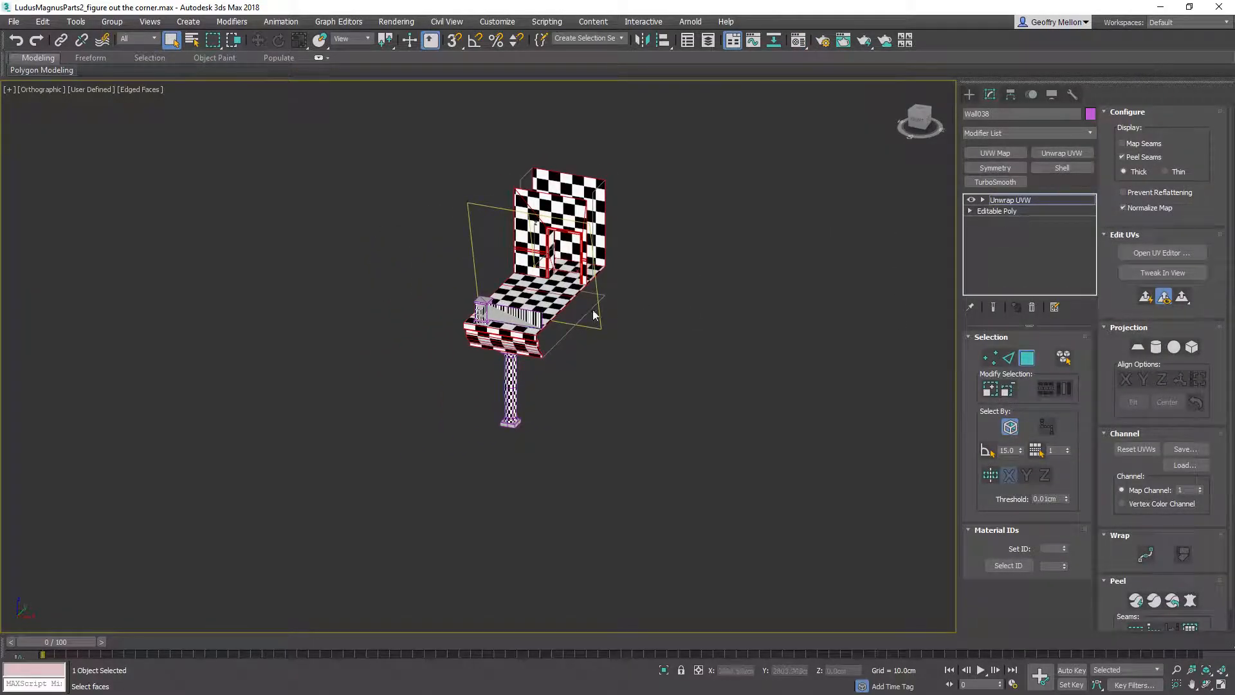
left_click(612, 311)
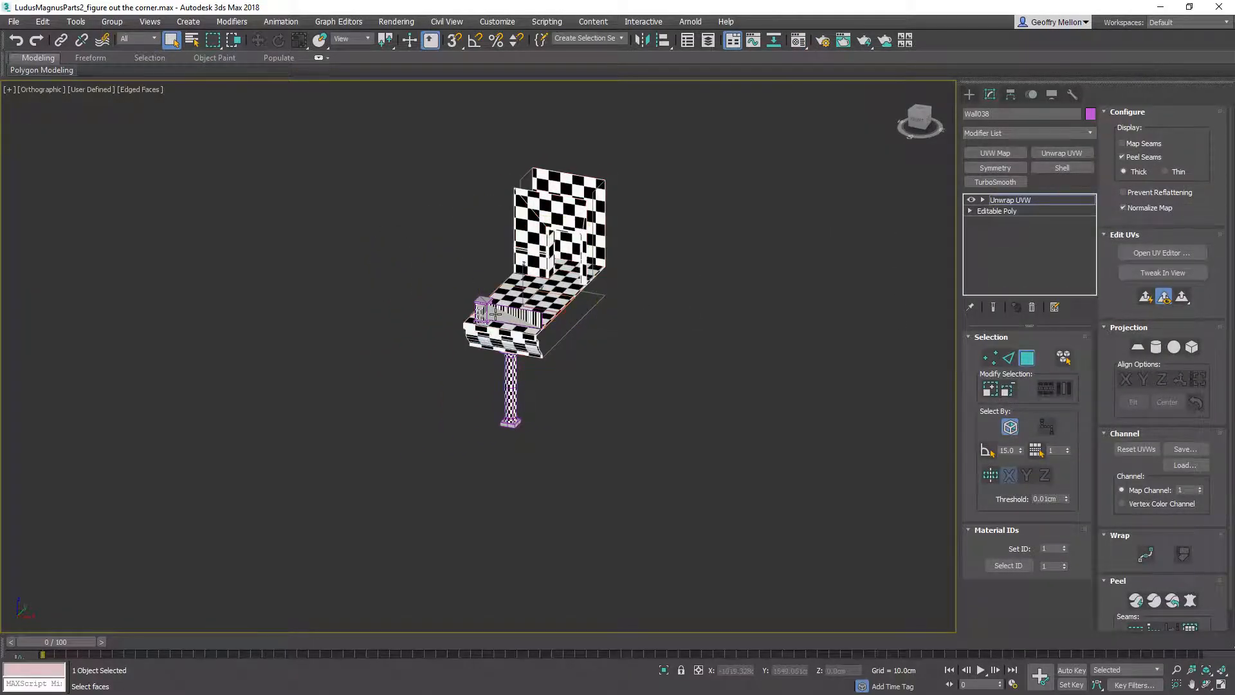
left_click(1059, 202)
left_click(500, 303)
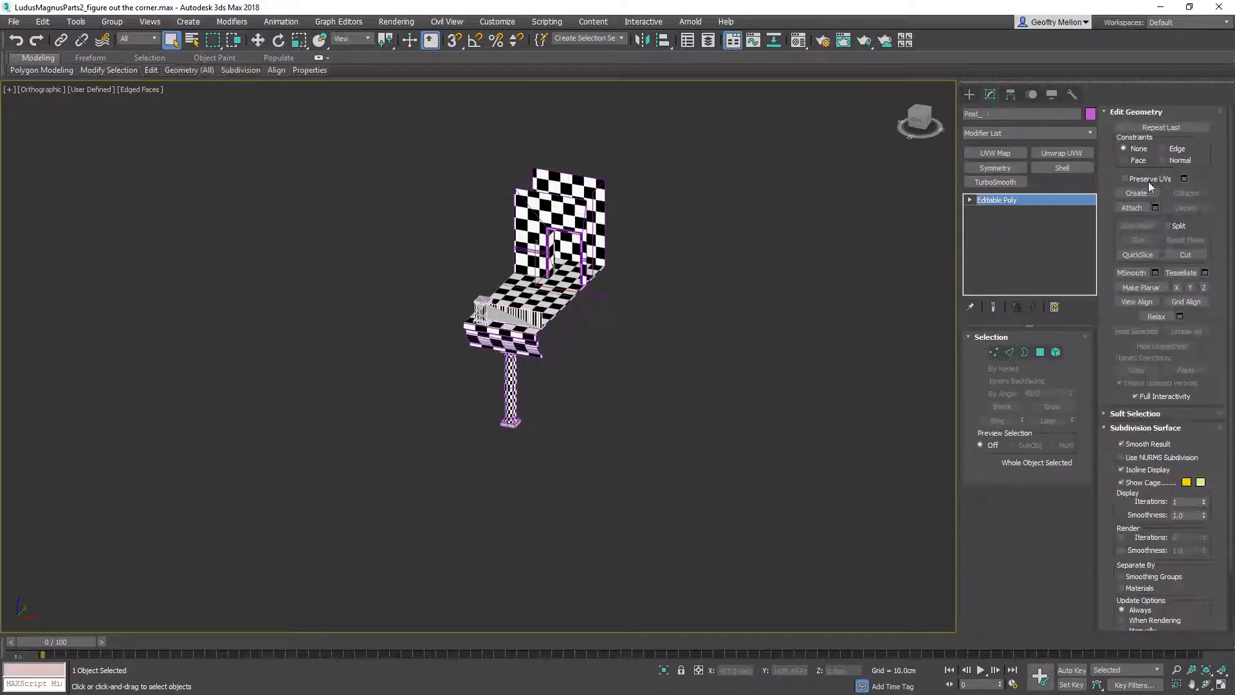
left_click(1062, 154)
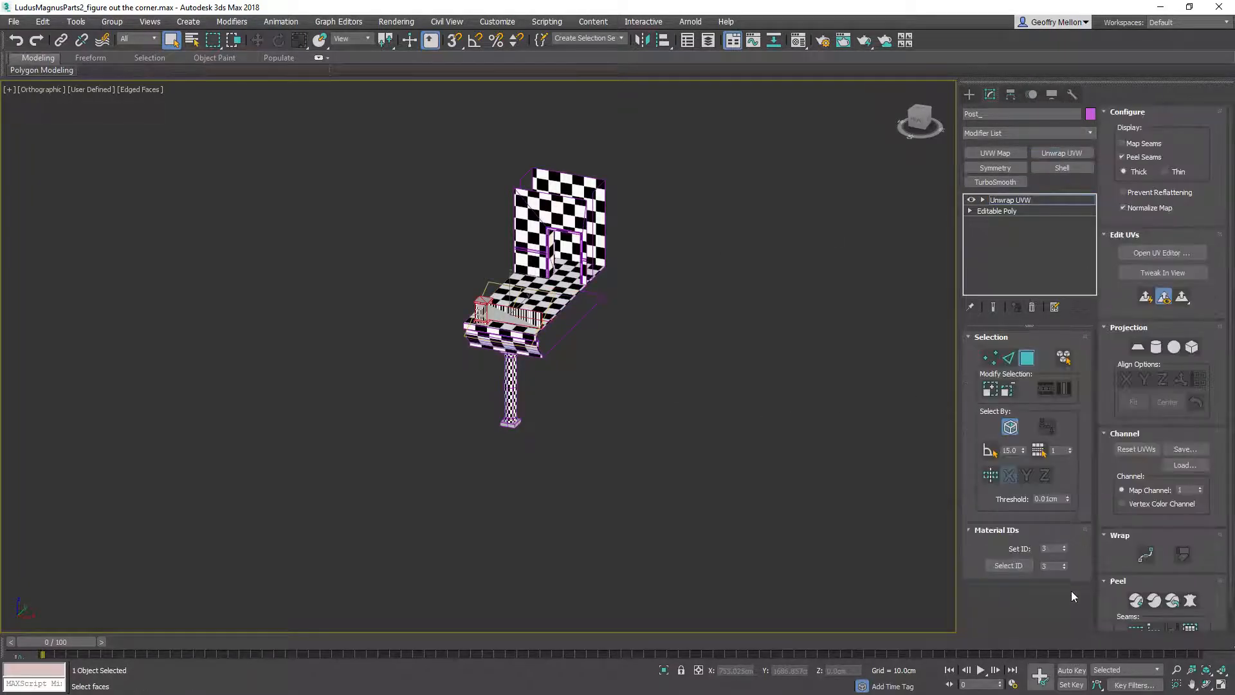
left_click(1164, 253)
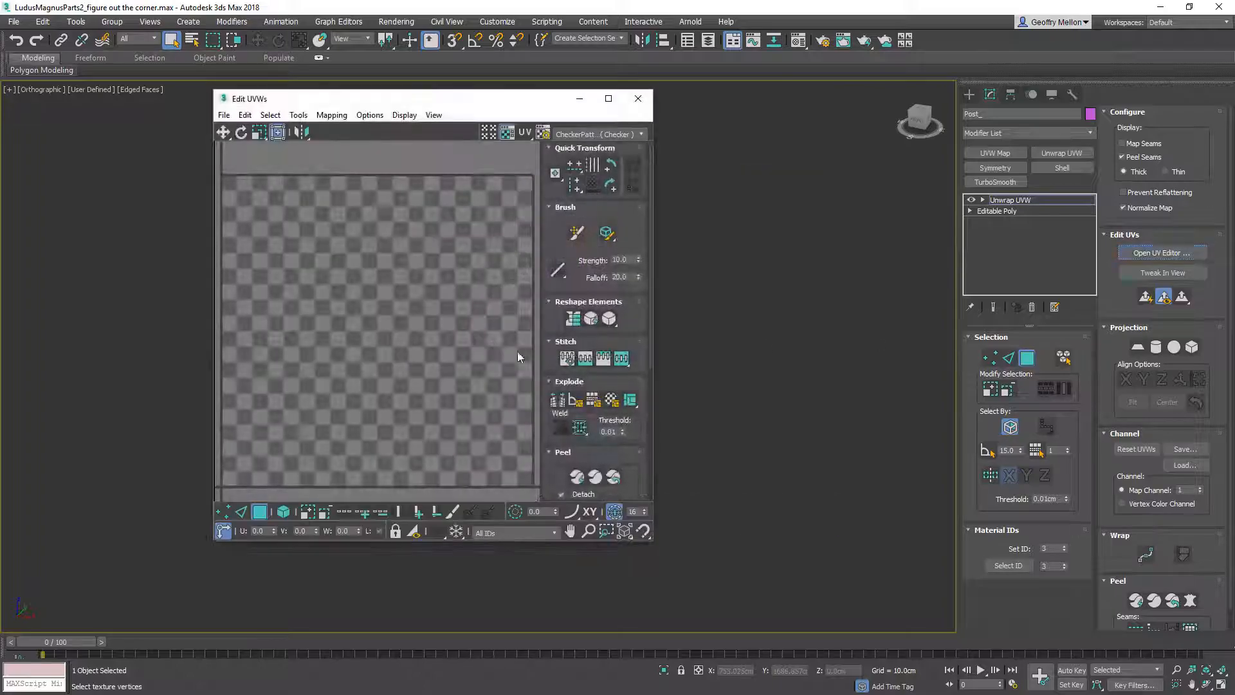
left_click_drag(473, 101, 827, 128)
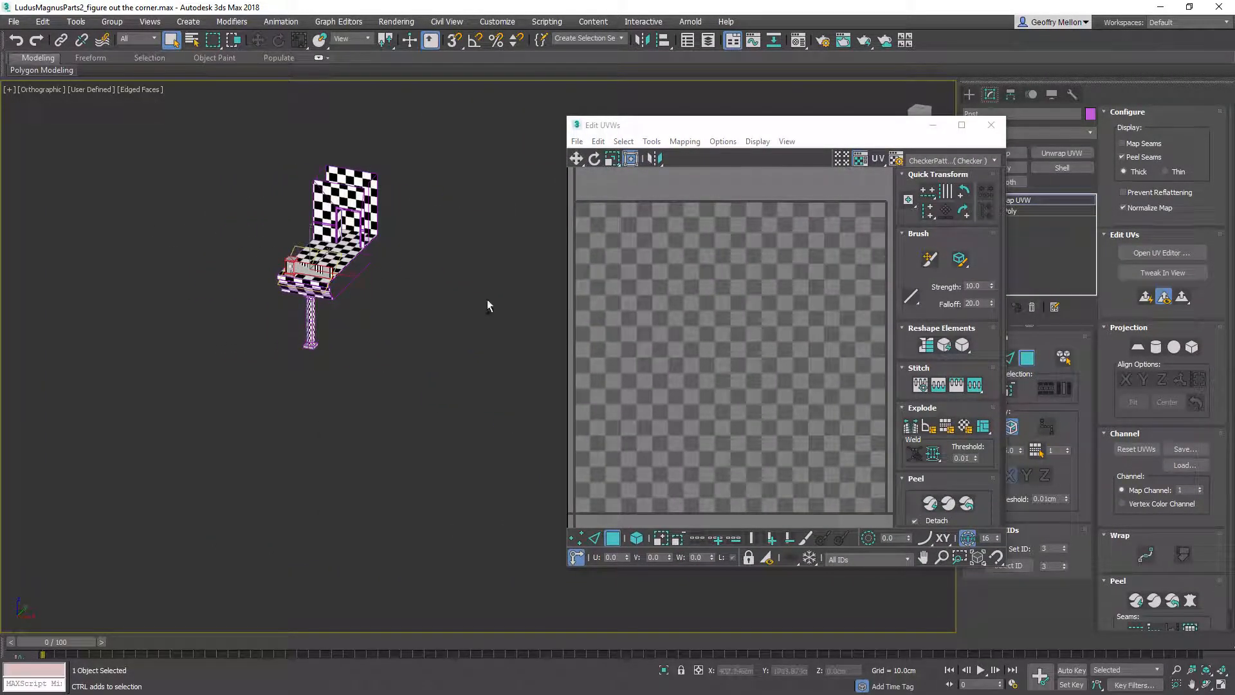
left_click_drag(781, 124, 609, 98)
Flatten-map the post's UV faces and clear the face selection
scroll(619, 298, "up", 10)
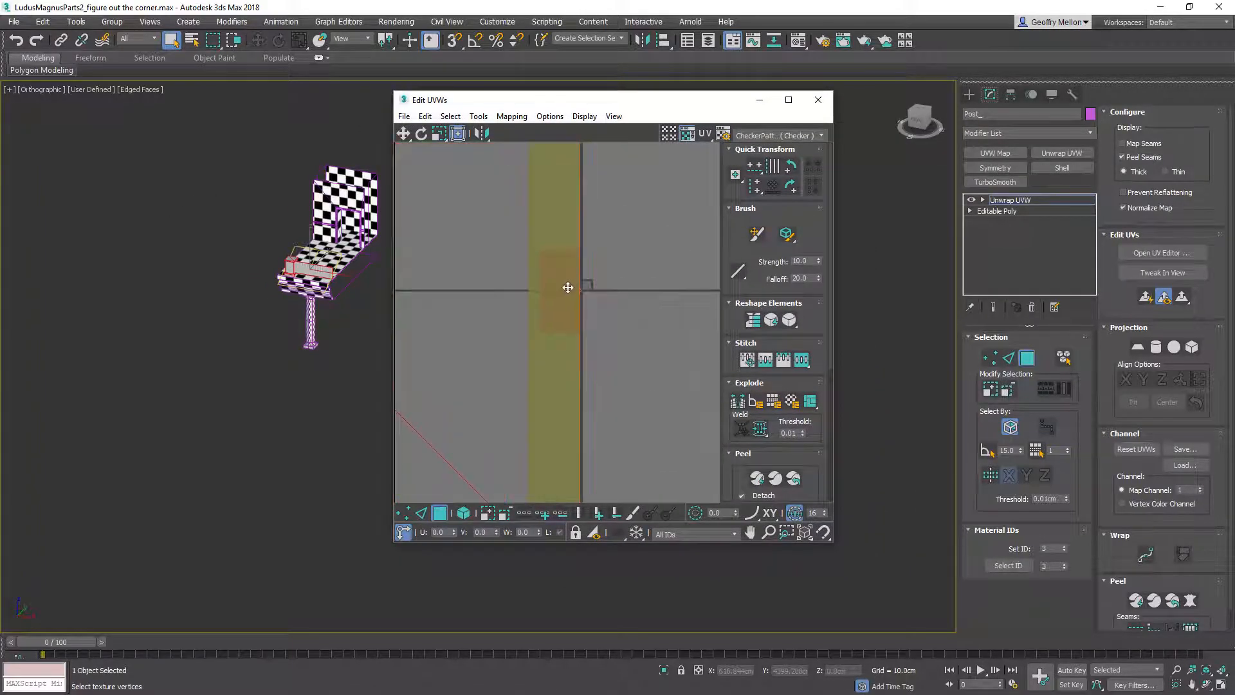
scroll(602, 279, "up", 3)
middle_click_drag(629, 205, 628, 358)
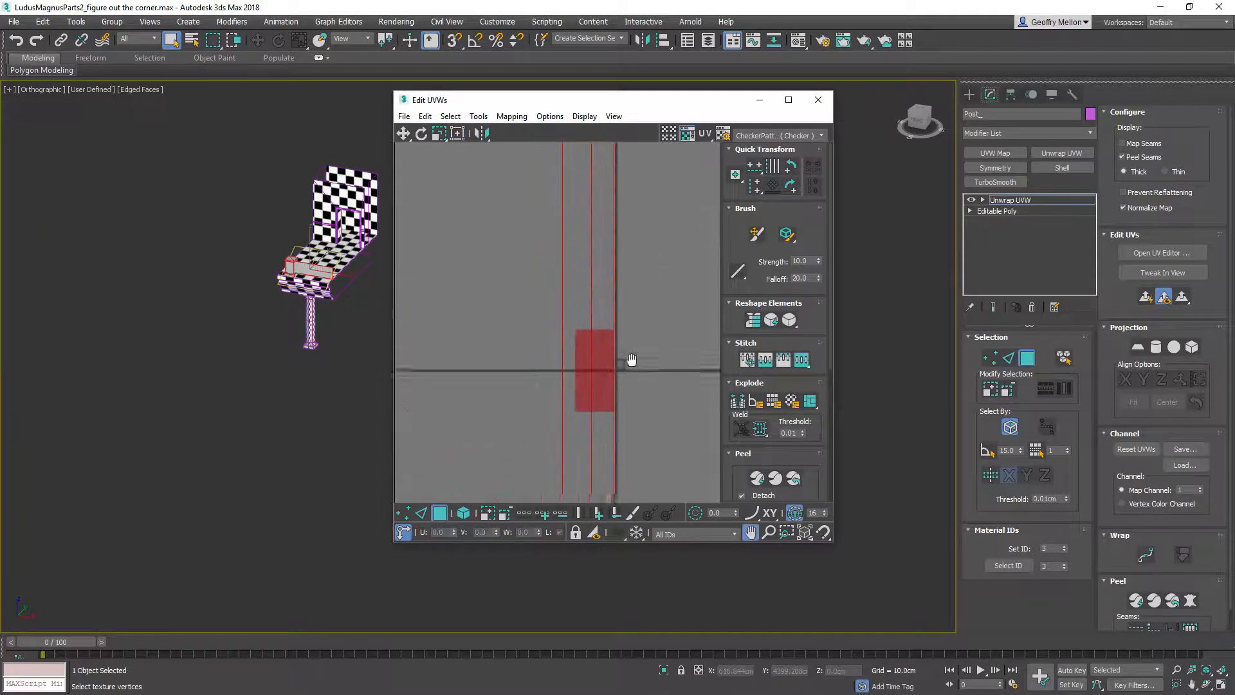
scroll(618, 357, "up", 9)
scroll(551, 254, "down", 5)
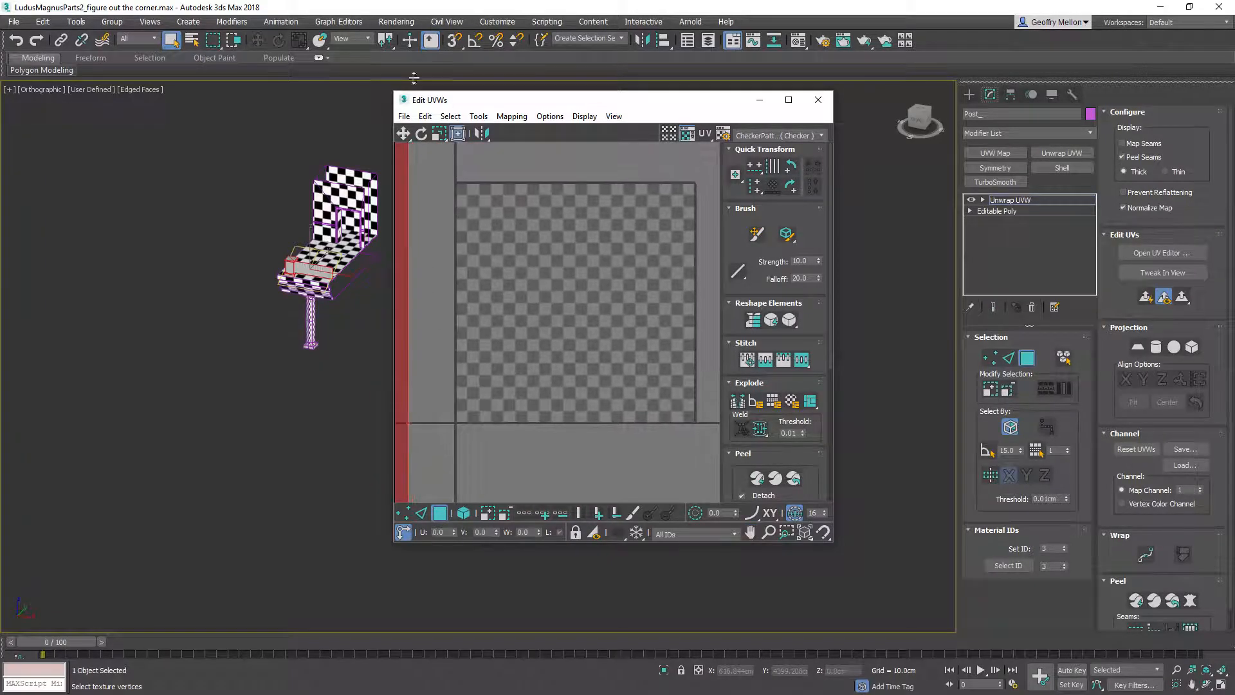
left_click(506, 116)
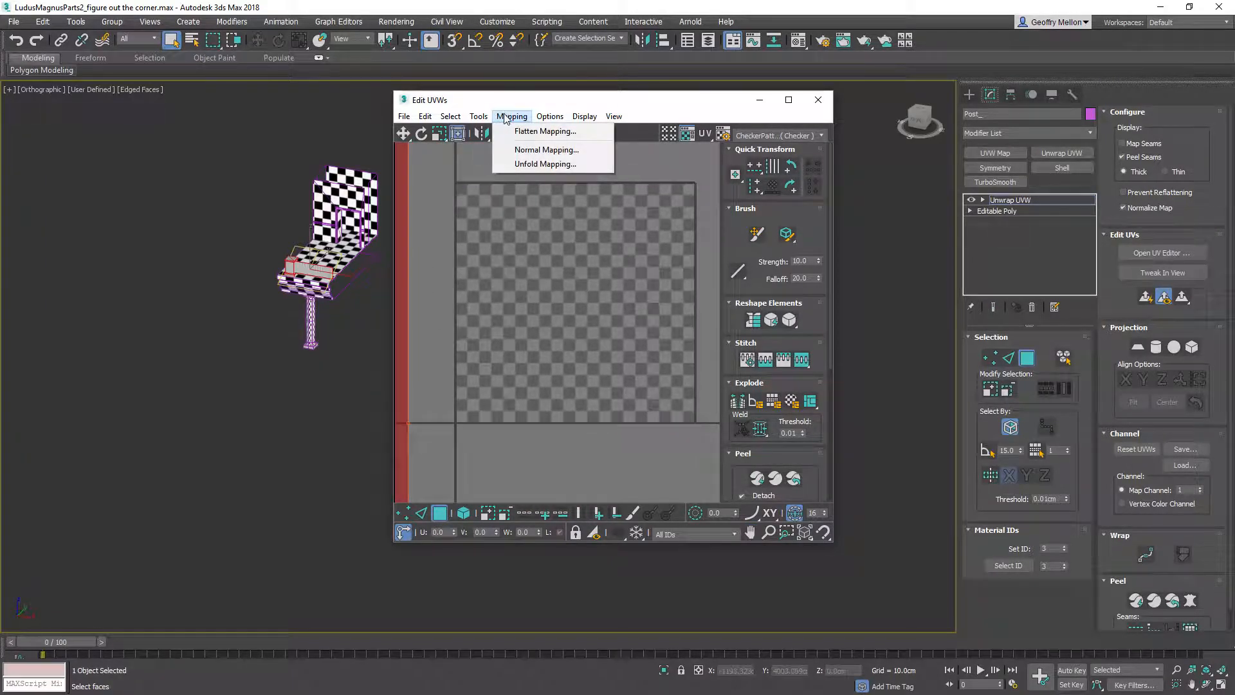
left_click(538, 133)
left_click(190, 105)
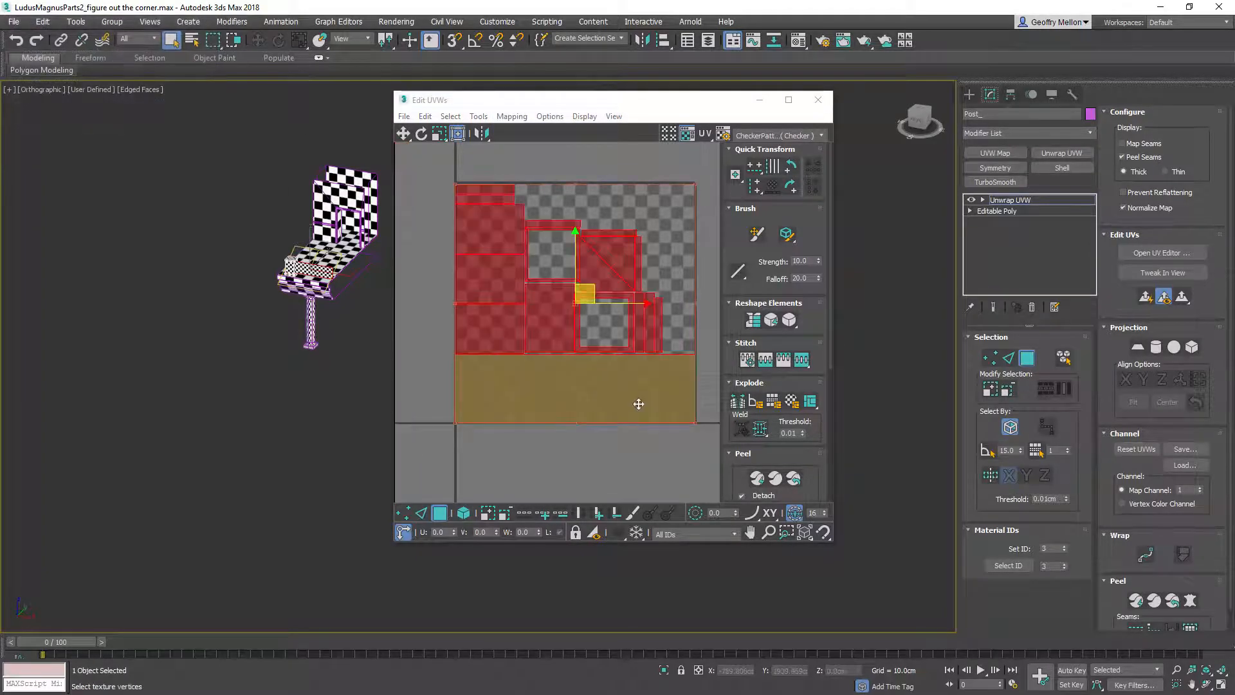
left_click(642, 153)
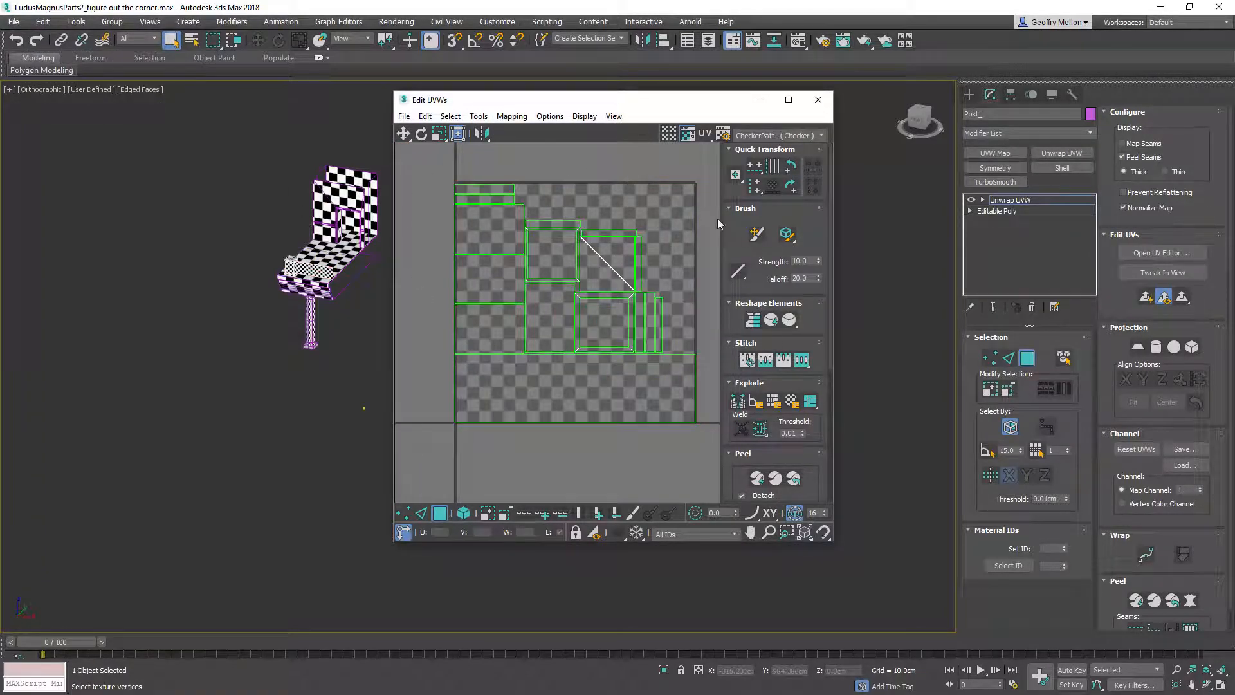
Examine the checker scale on the post and its low wall against the floor, ledge and pillar
middle_click_drag(296, 289, 296, 272, "alt")
scroll(303, 267, "up", 5)
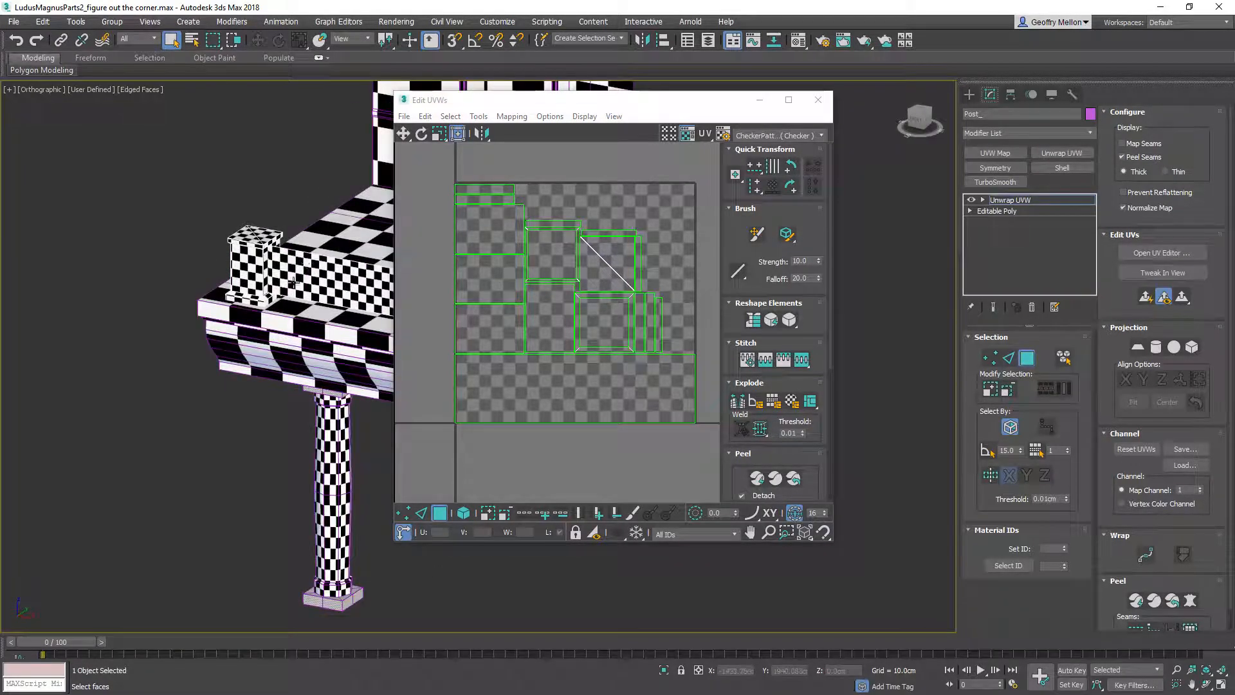
middle_click_drag(284, 282, 261, 270)
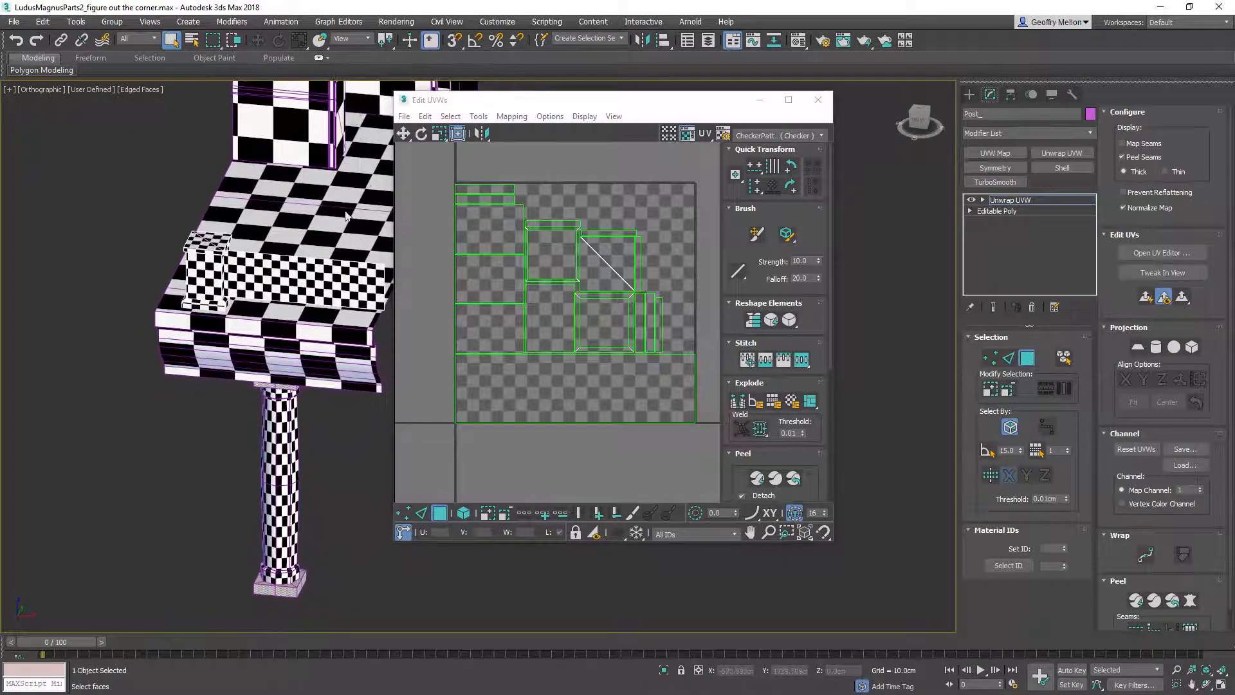
left_click_drag(562, 104, 862, 105)
middle_click_drag(328, 231, 573, 283)
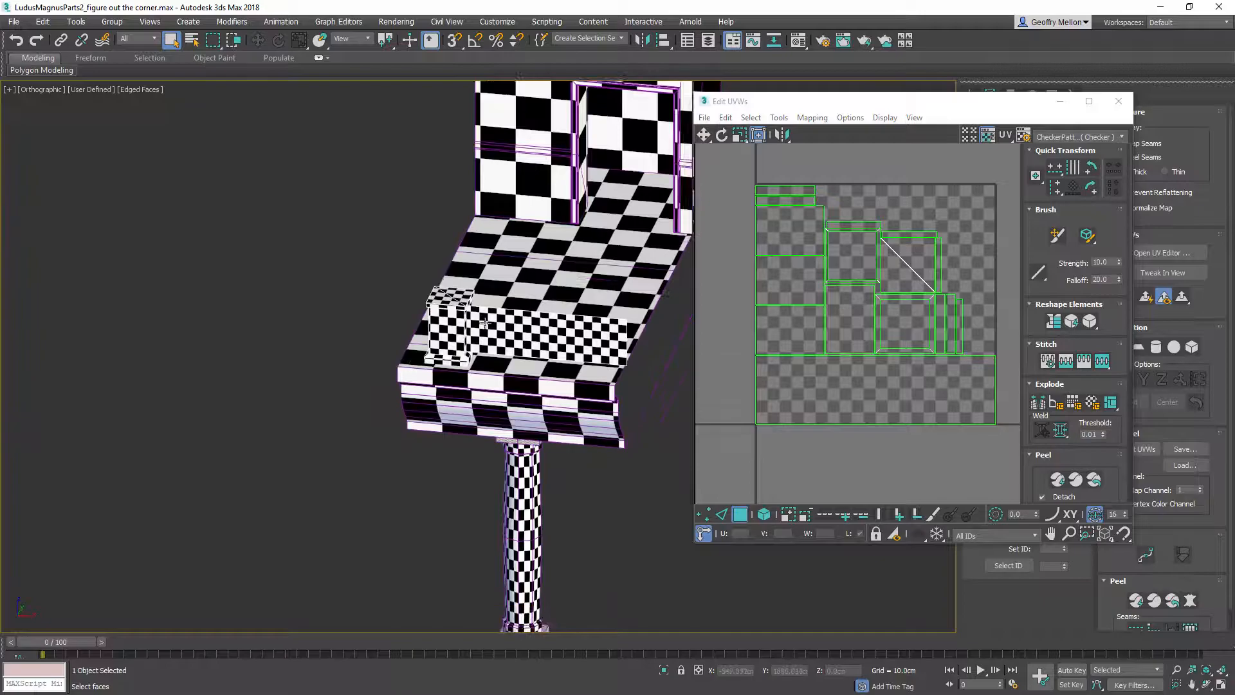
middle_click_drag(526, 347, 495, 338, "alt")
scroll(622, 333, "up", 5)
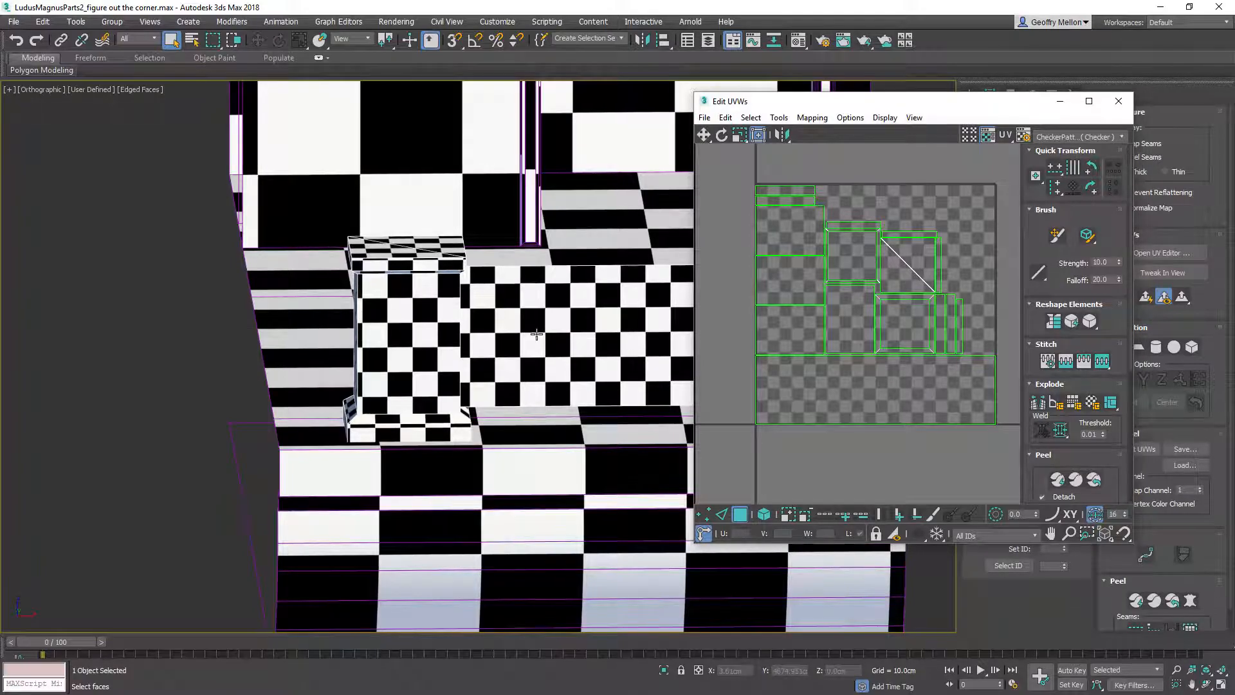
scroll(390, 293, "down", 5)
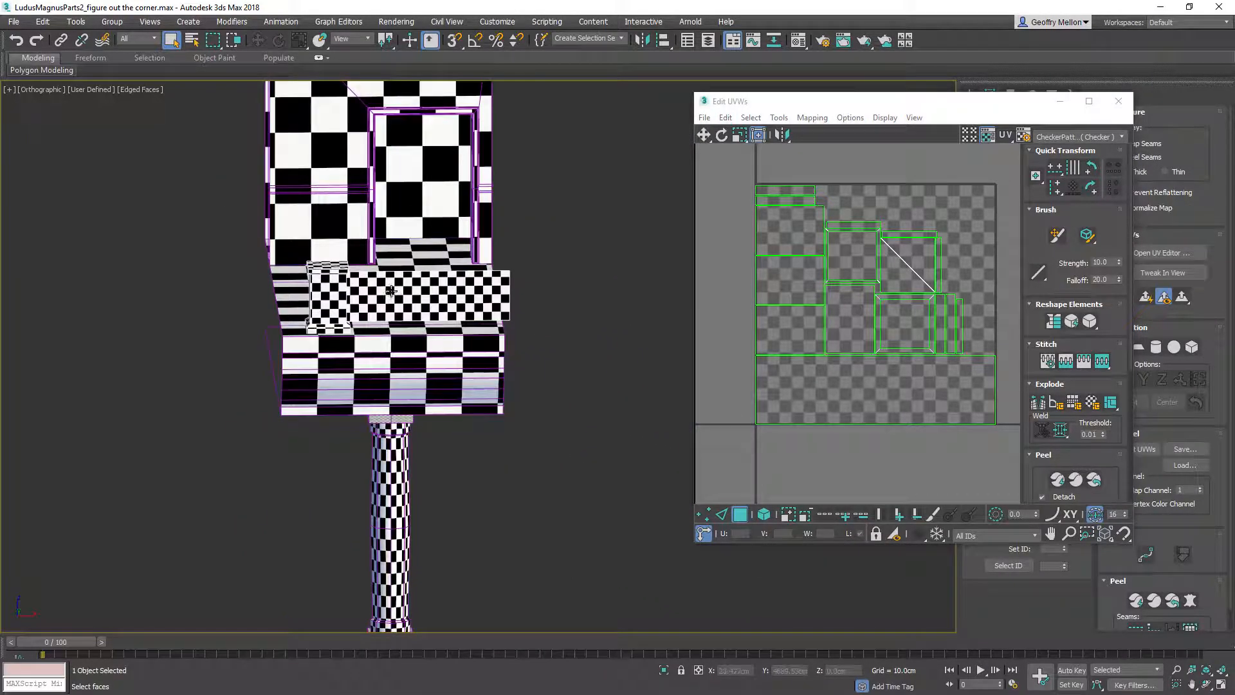
scroll(368, 293, "up", 3)
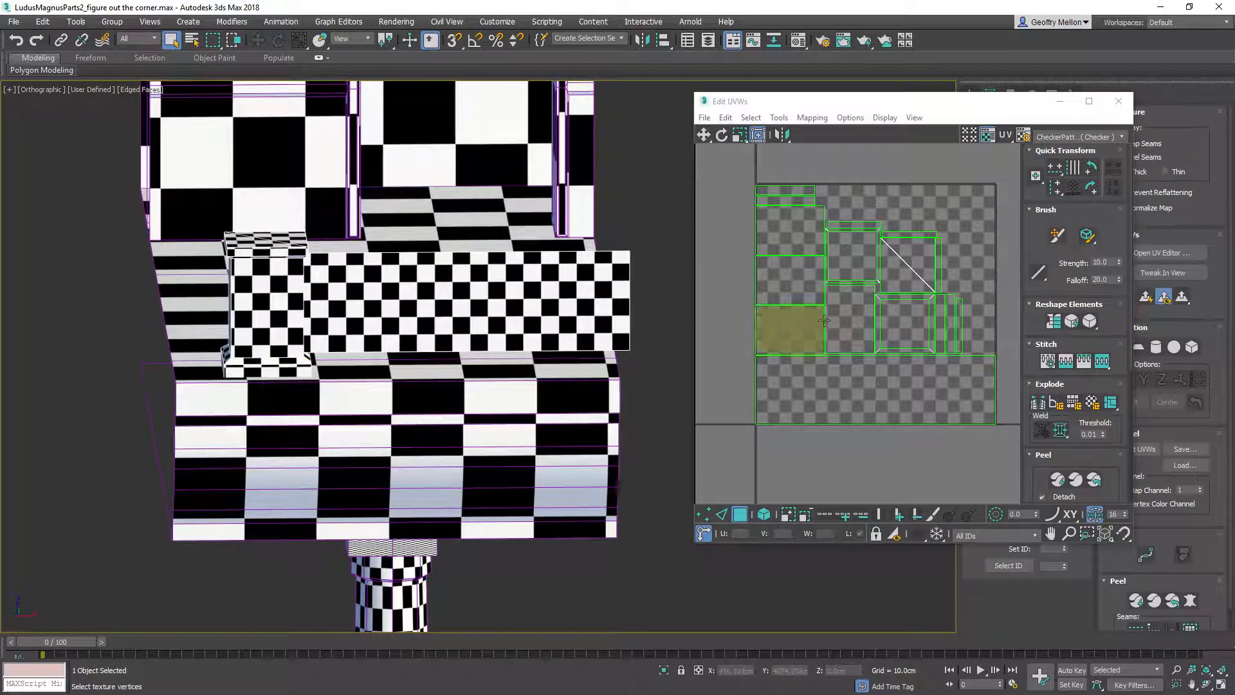
middle_click_drag(428, 295, 507, 223)
key("super")
key("super")
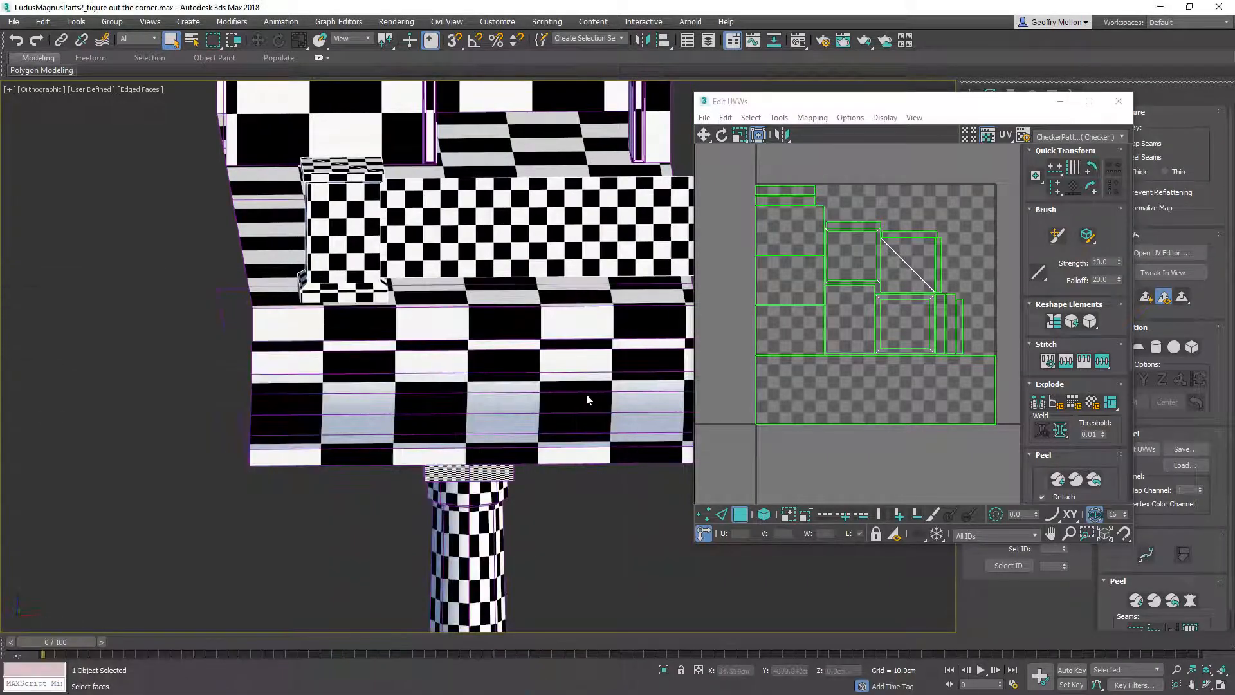
middle_click_drag(572, 336, 542, 301, "alt")
scroll(542, 304, "down", 5)
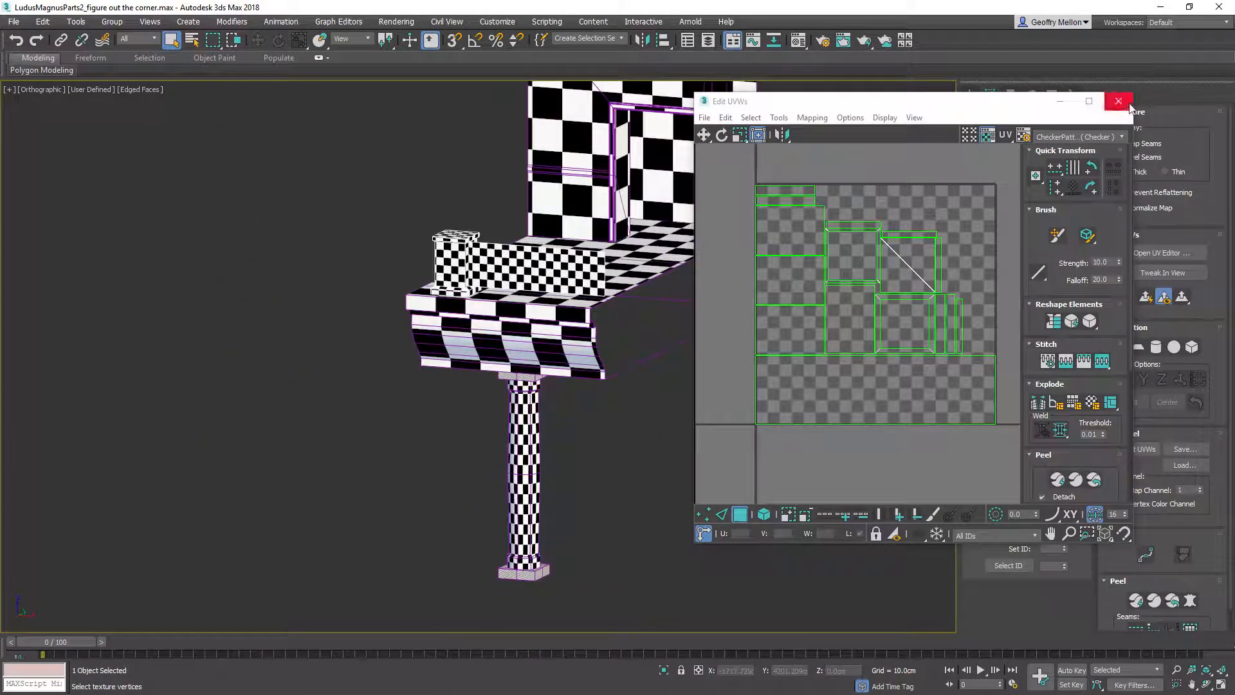
Close the UV editor and convert the post object to an Editable Poly
left_click(1119, 101)
right_click(687, 297)
mouse_move(740, 434)
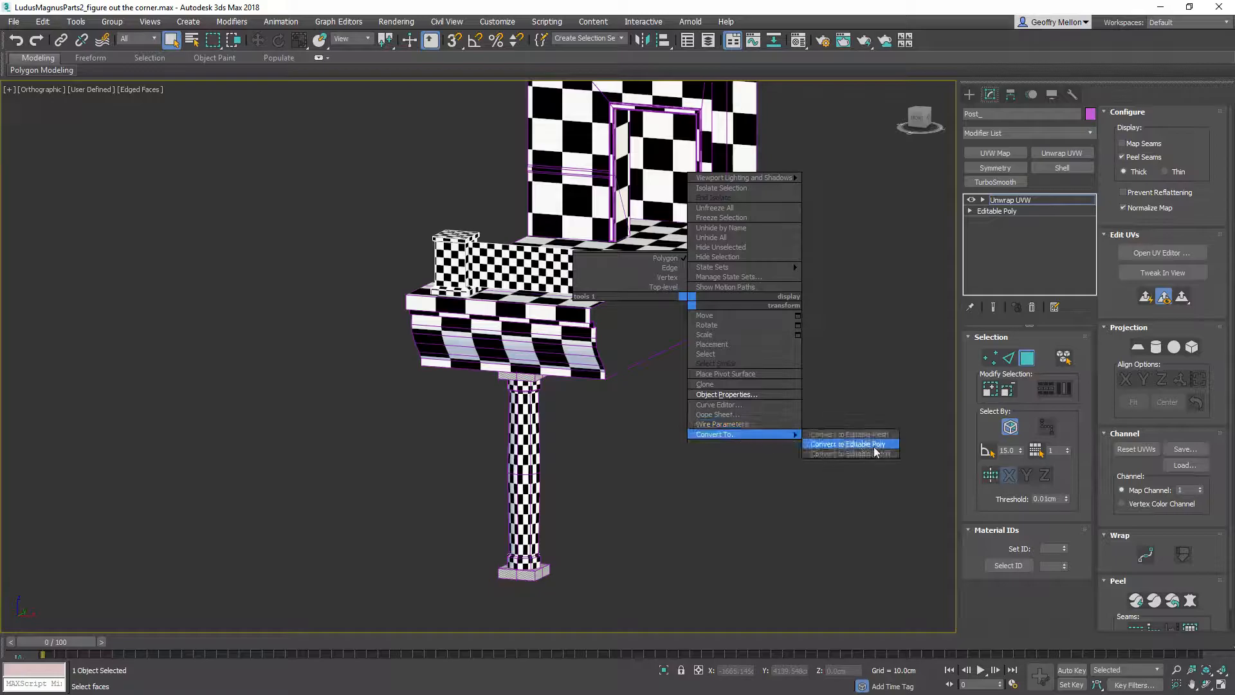
left_click(848, 444)
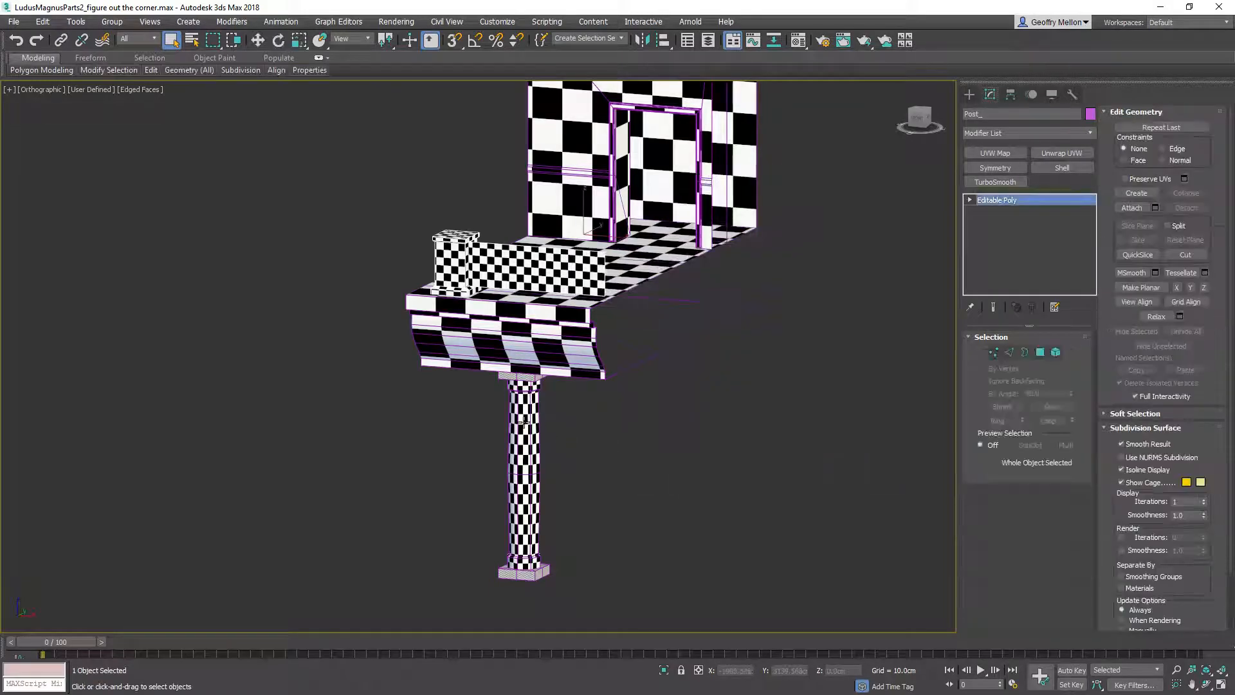
Select the pillar object, apply an Unwrap UVW modifier to it, and open its UV editor beside the model
left_click(524, 420)
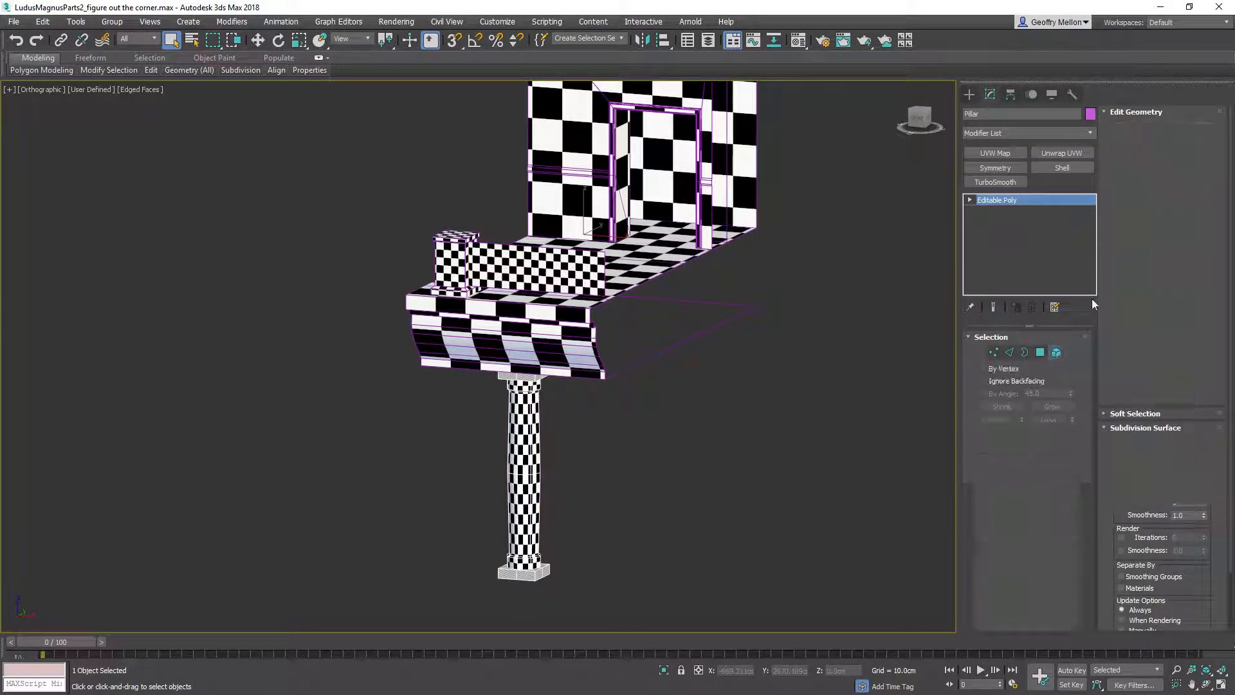
left_click(1057, 351)
left_click(1057, 351)
left_click(1058, 153)
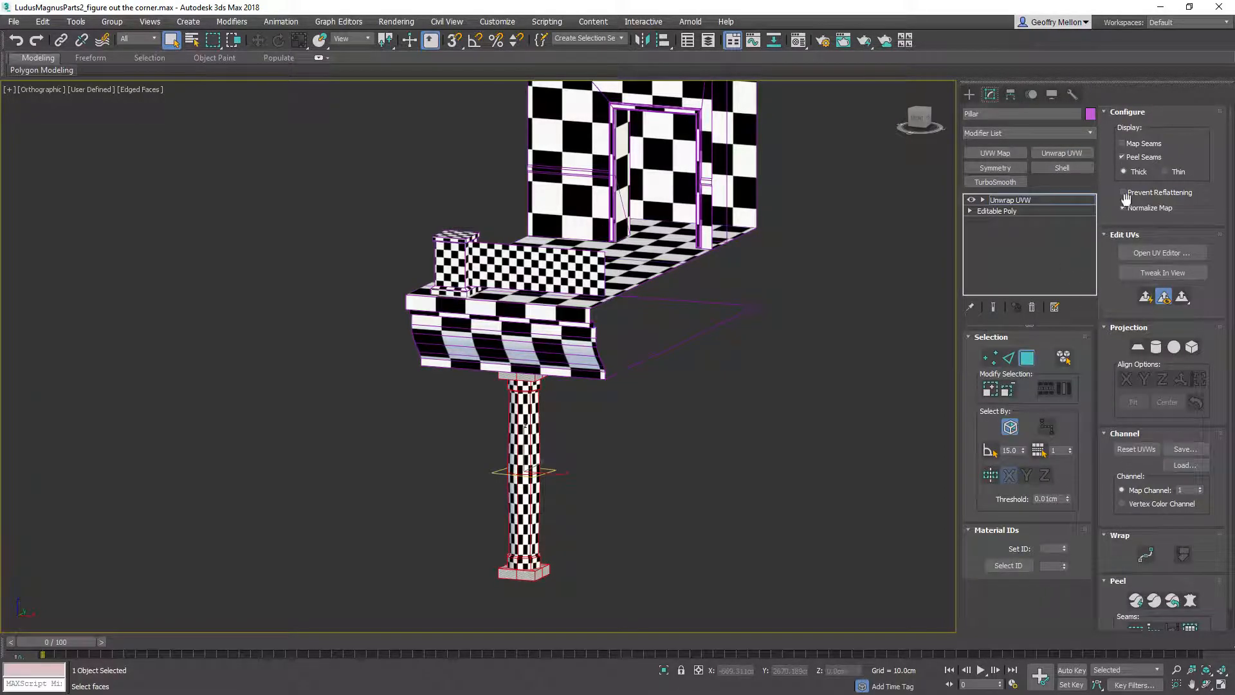
left_click(1188, 253)
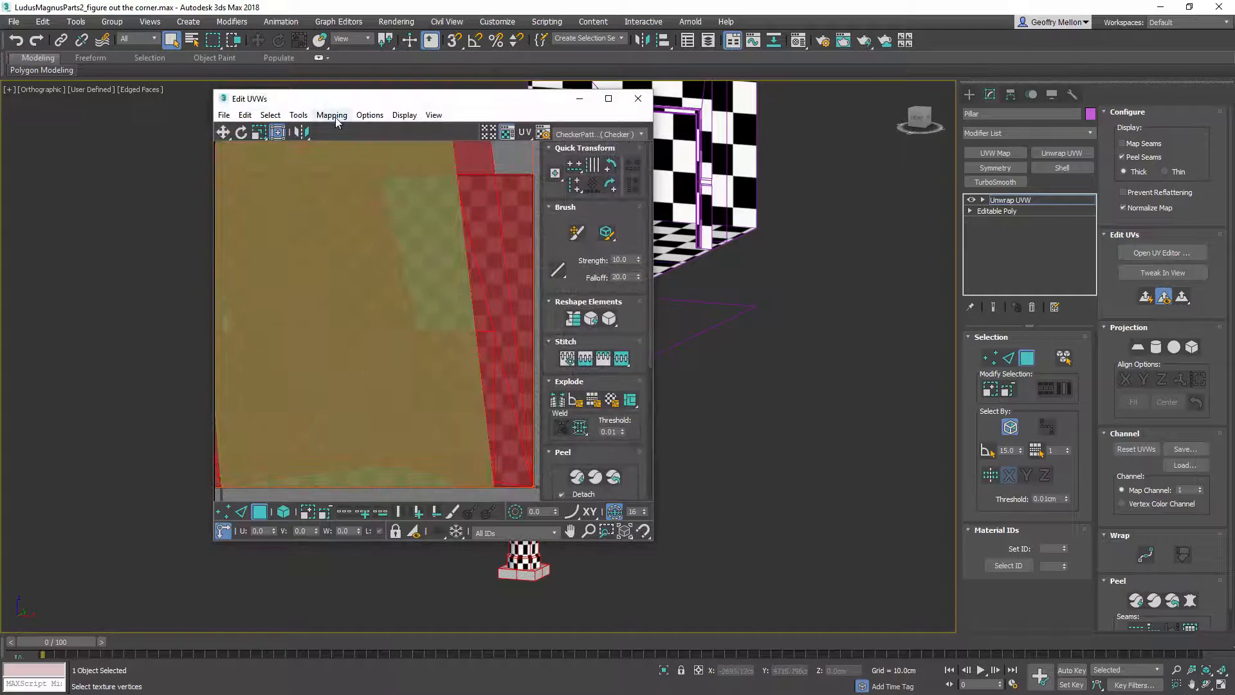
left_click_drag(359, 106, 825, 150)
middle_click_drag(836, 258, 877, 222)
left_click(781, 267)
middle_click_drag(649, 302, 345, 333)
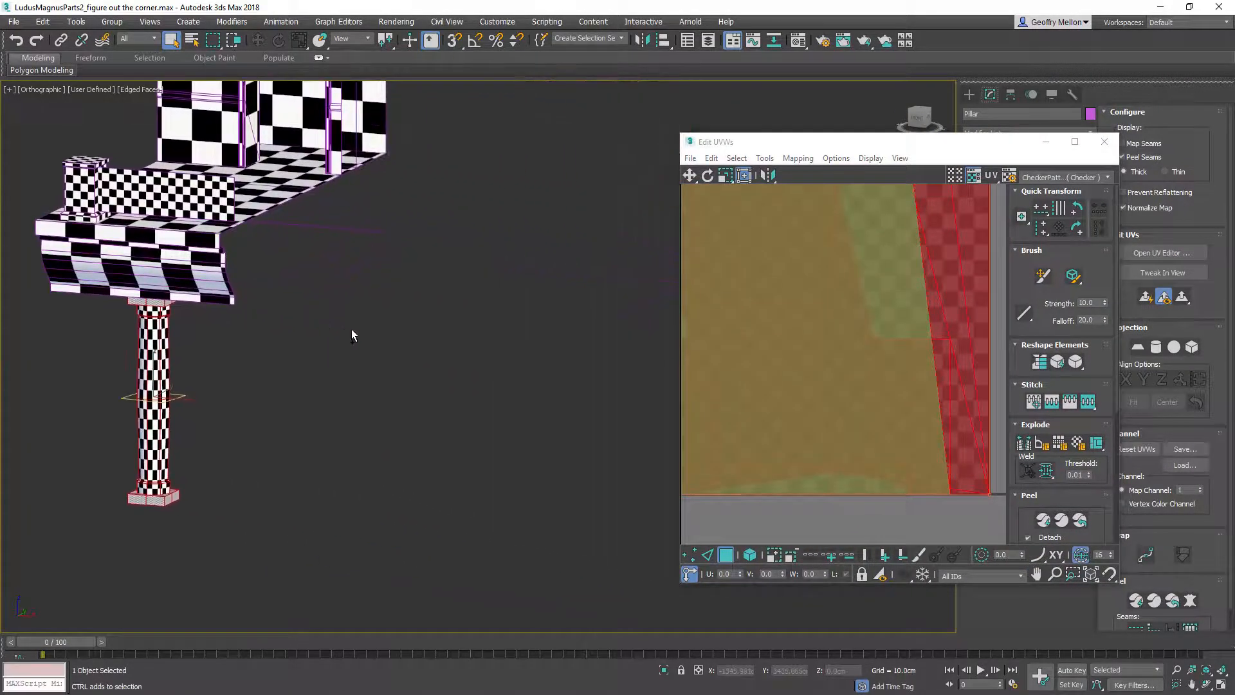
Flatten-map the pillar's UV faces with a 45.0 polygon angle threshold and 0.001 spacing
left_click(797, 158)
left_click(811, 173)
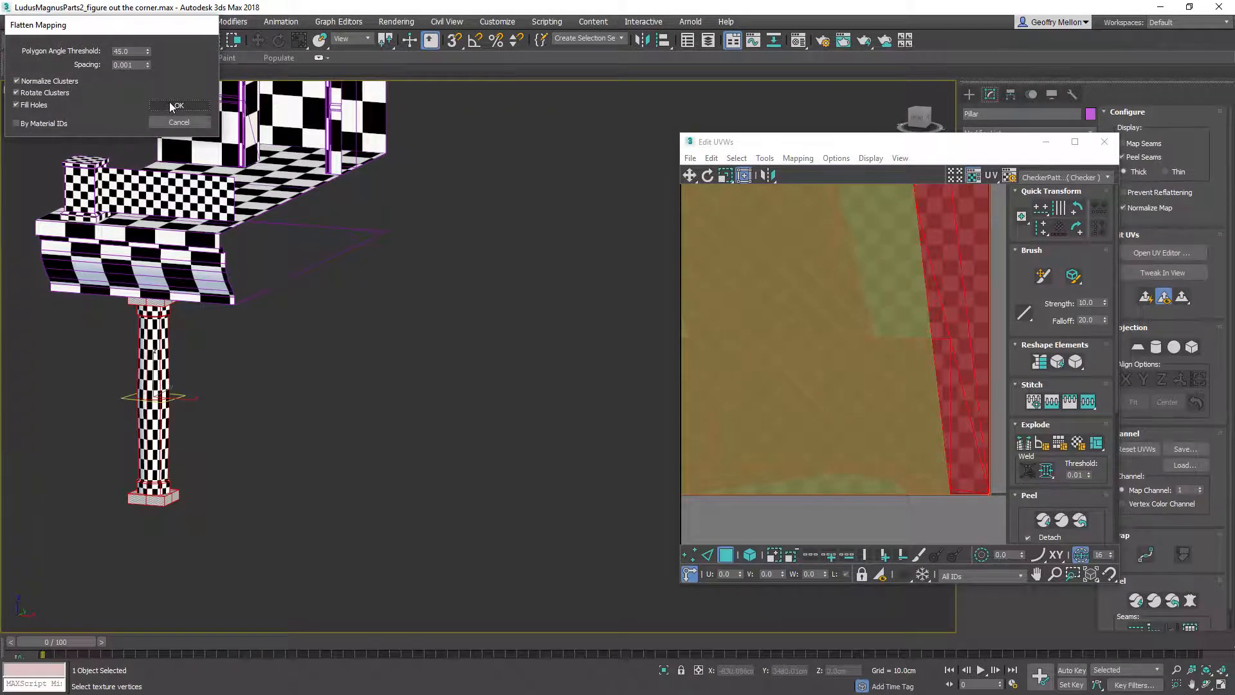
left_click(177, 105)
middle_click_drag(213, 331, 345, 324)
scroll(502, 288, "up", 6)
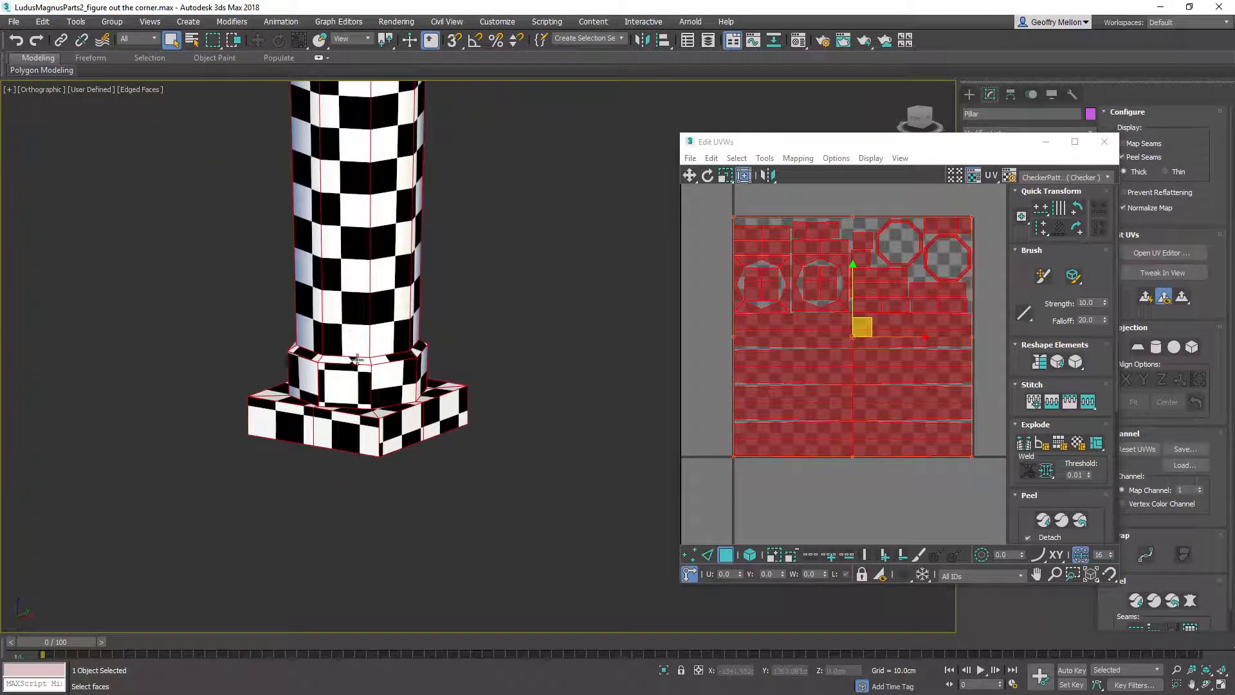
Select the pillar shaft's flattened UV faces and move the UV editor clear of the projection settings
scroll(849, 310, "down", 3)
left_click_drag(941, 330, 749, 400)
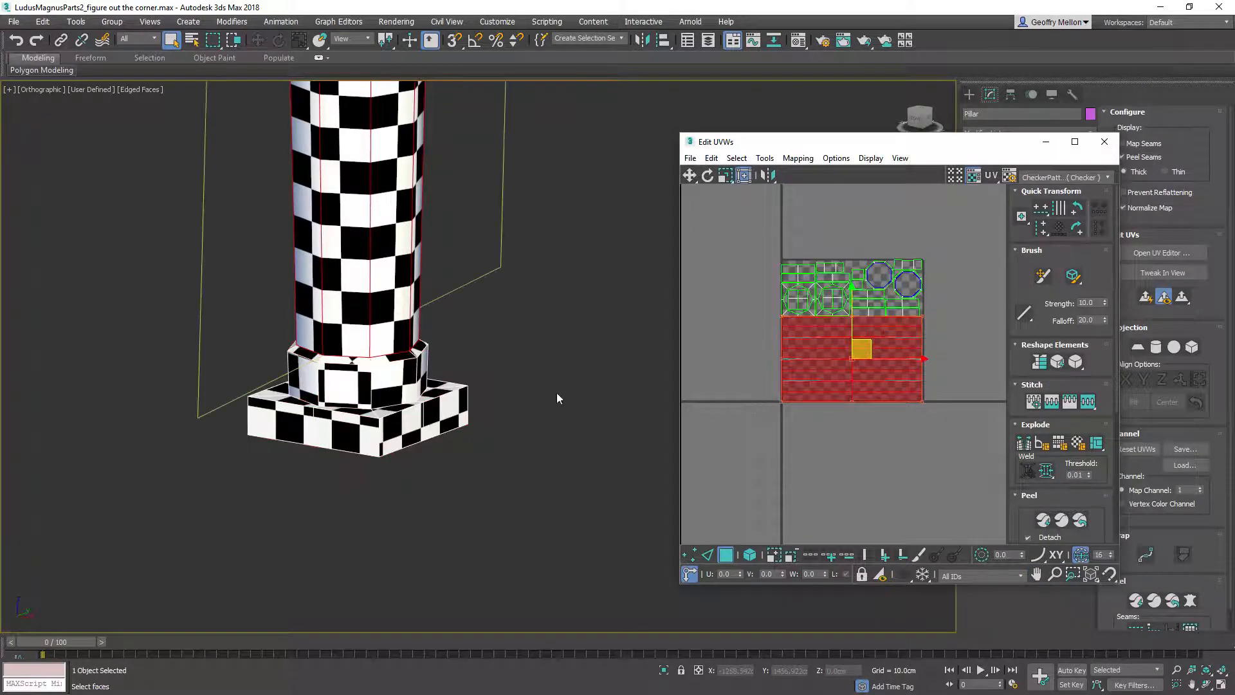
mouse_move(484, 297)
middle_mouse_down("alt")
mouse_move(557, 350)
mouse_move(483, 283)
middle_mouse_up("alt")
scroll(402, 218, "down", 4)
middle_click_drag(403, 218, 609, 207, "alt")
middle_click_drag(877, 279, 810, 293)
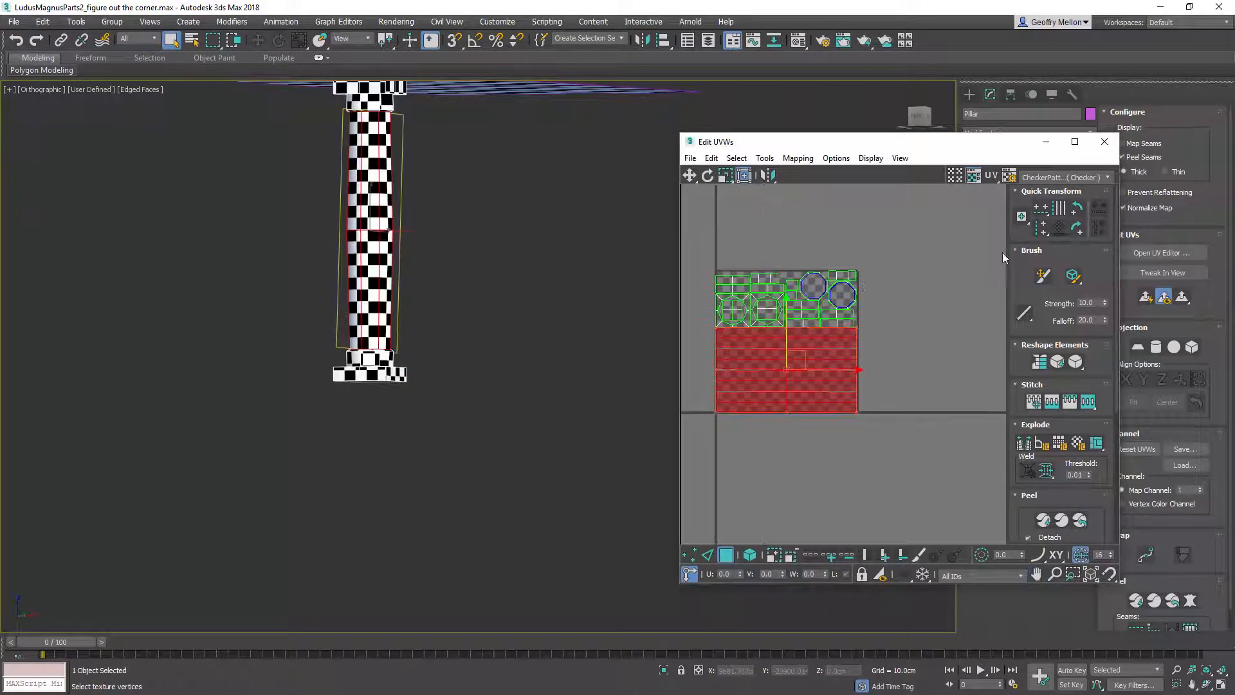
left_click_drag(1017, 142, 838, 107)
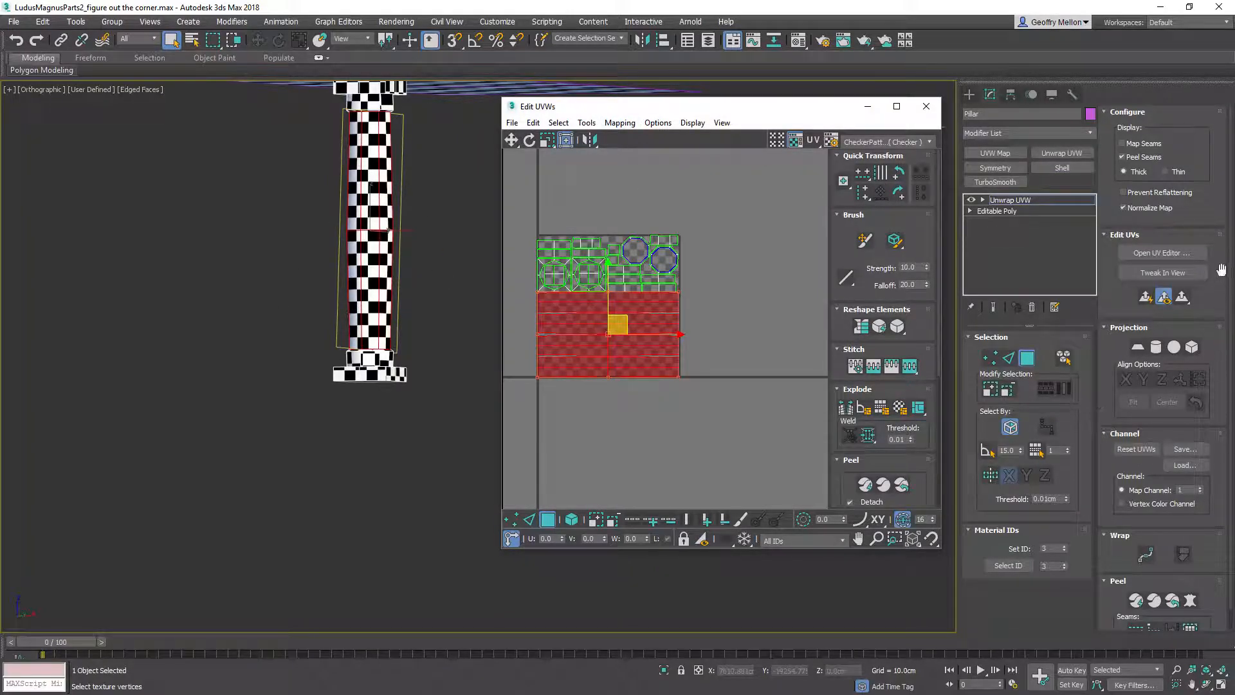
Apply a cylindrical projection to the shaft faces and fit it to the selection
left_click(1157, 348)
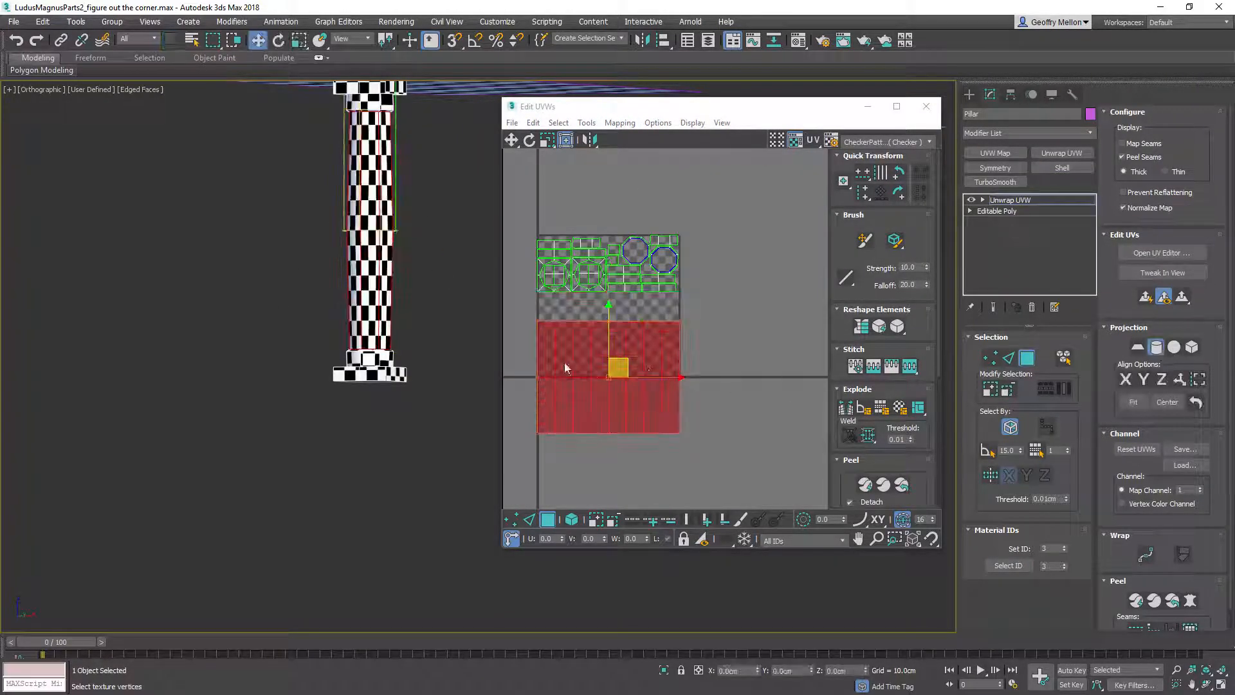
middle_click_drag(427, 299, 436, 196, "alt")
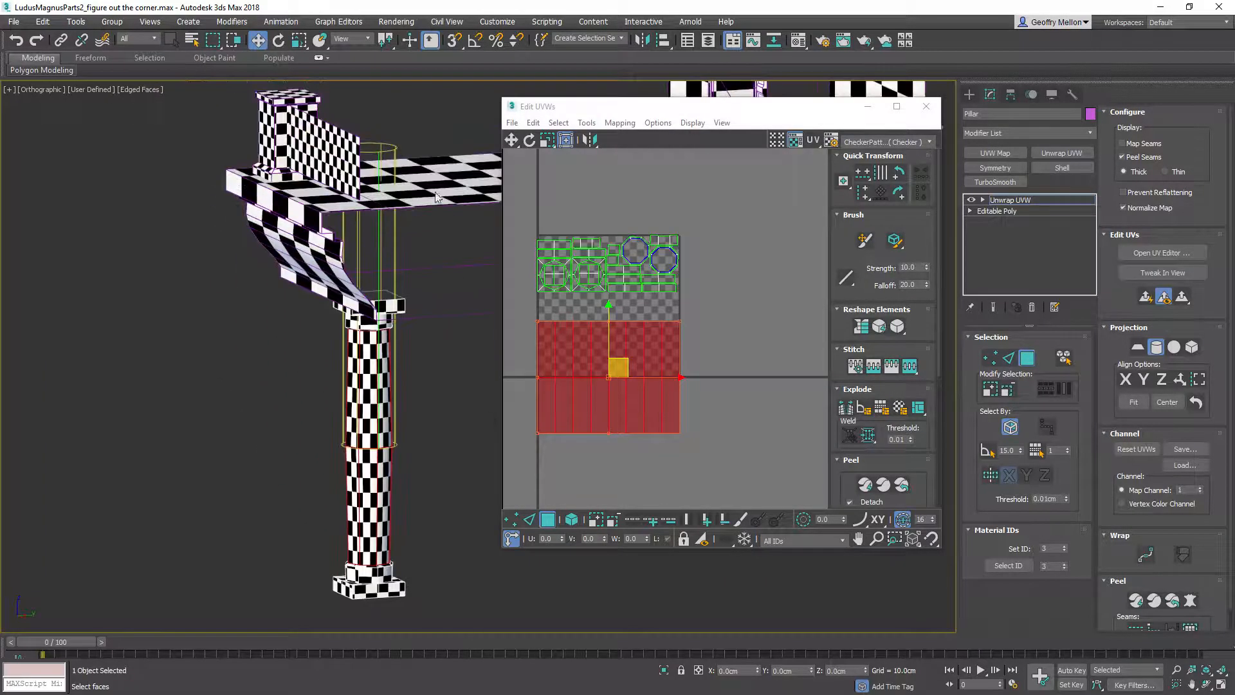
middle_click_drag(371, 260, 470, 138, "alt")
left_click_drag(629, 109, 732, 113)
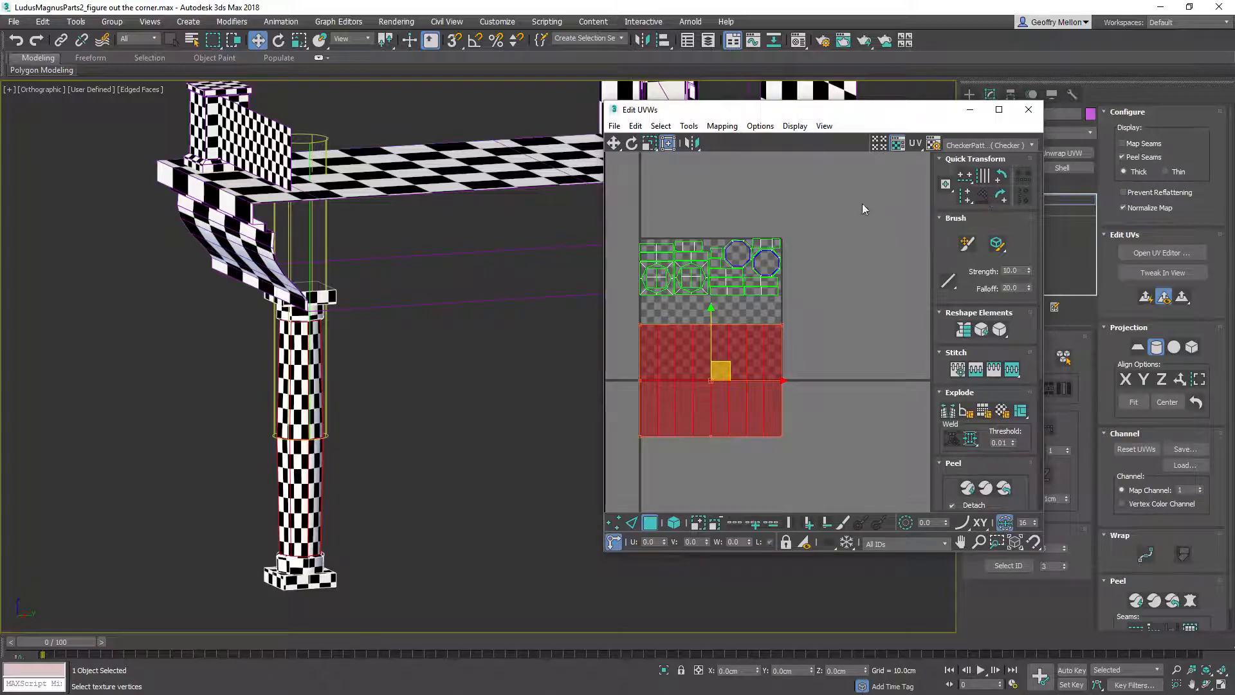
left_click(1134, 402)
key("z")
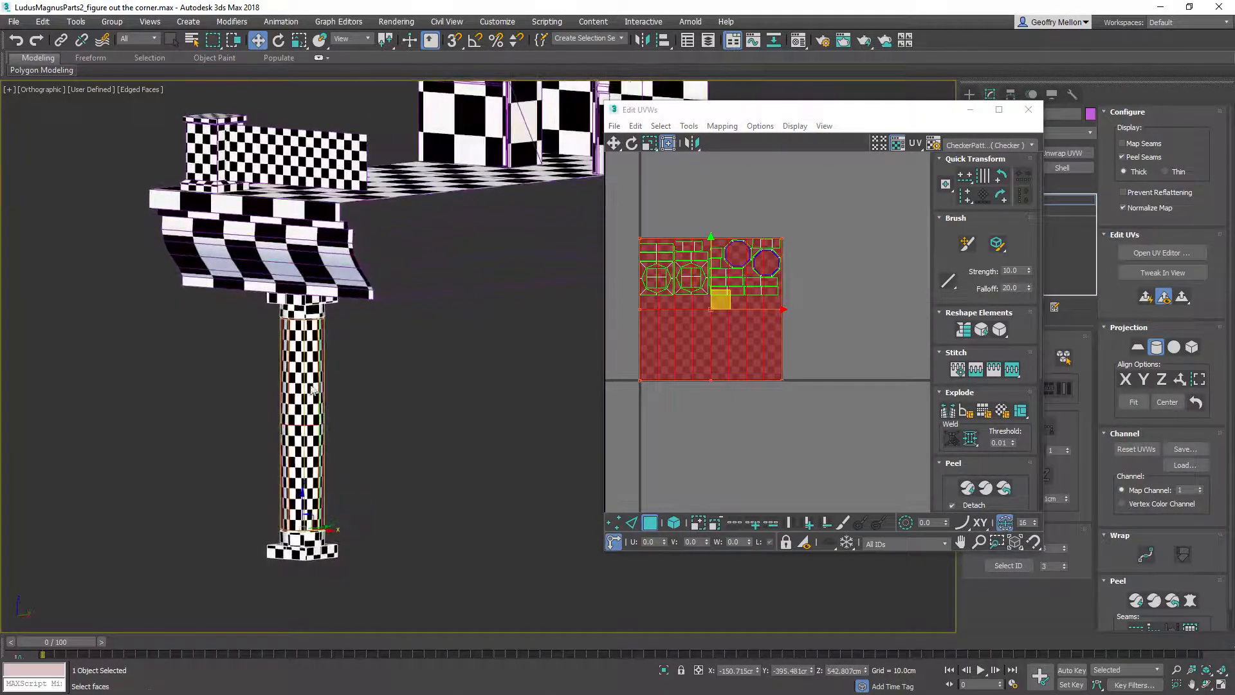
middle_click_drag(755, 256, 777, 250)
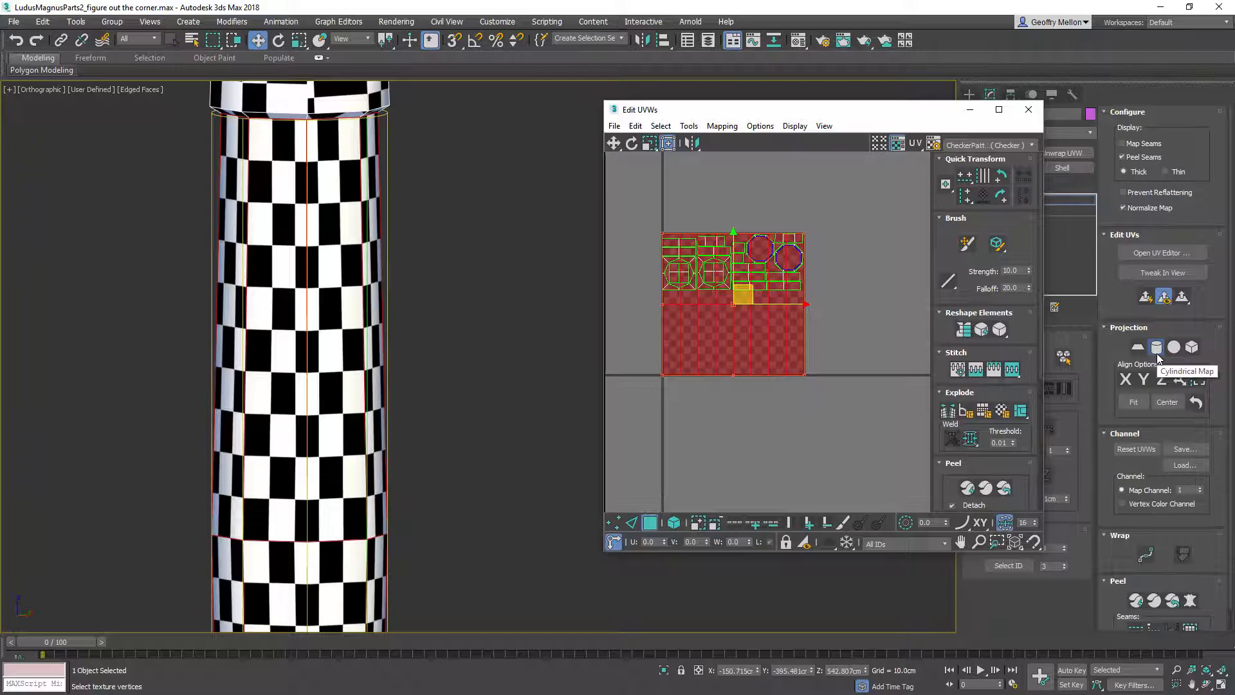
left_click(1156, 348)
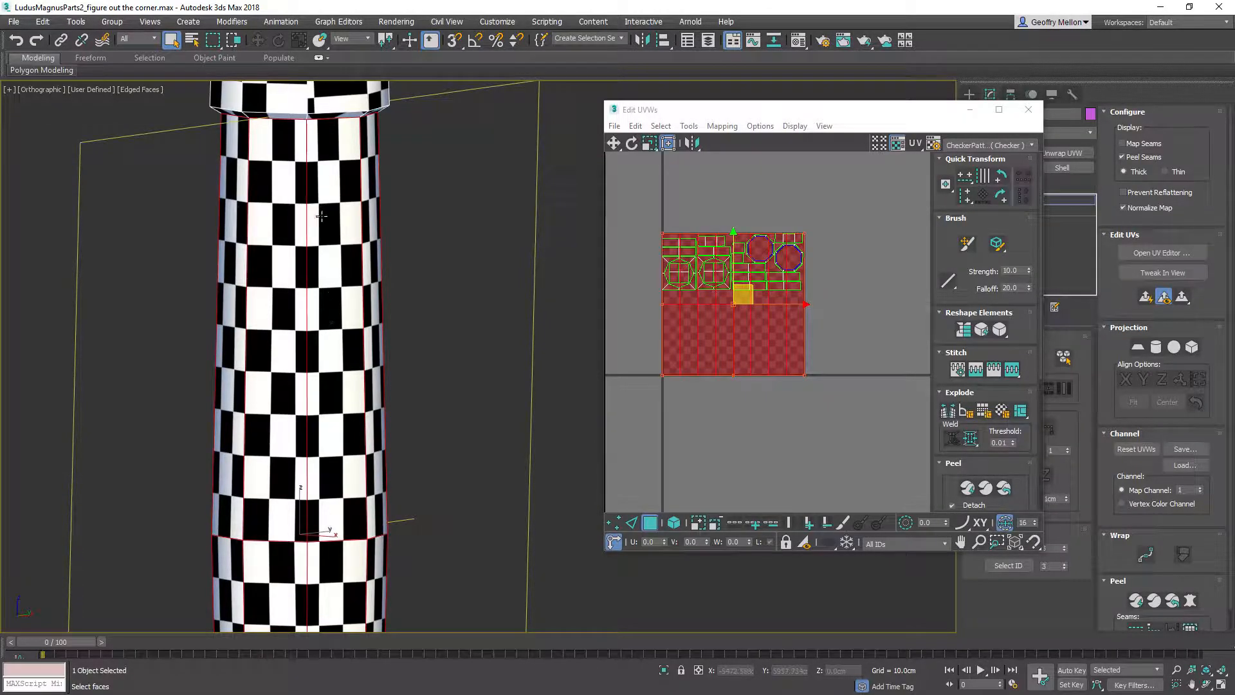
Scale the shaft's UV cluster vertically to about 163% so its checkers become square on the pillar
scroll(325, 249, "down", 6)
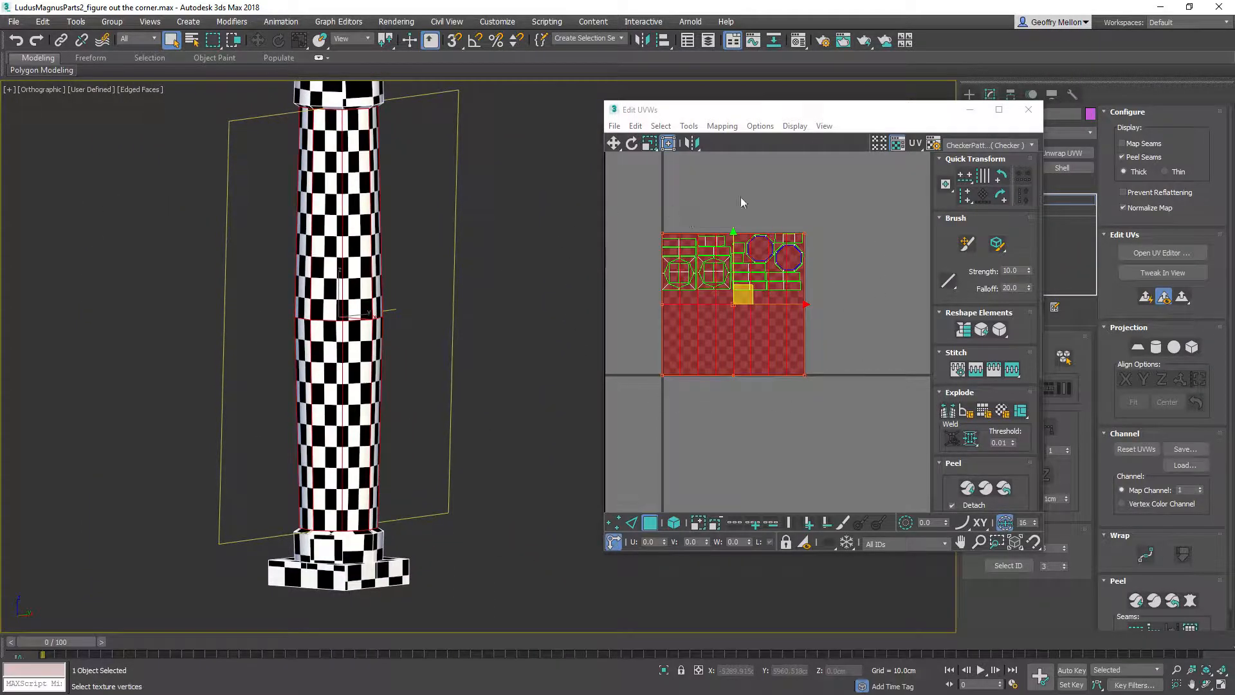
middle_click_drag(767, 194, 727, 218)
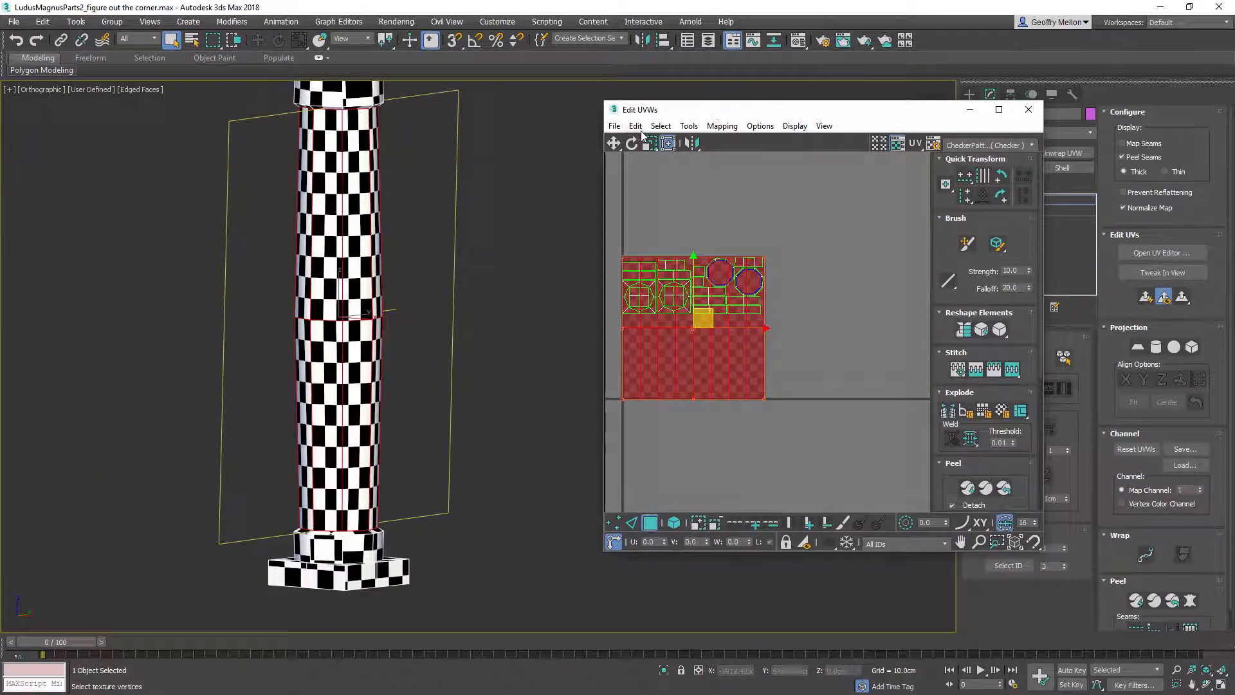
middle_click_drag(763, 269, 788, 290)
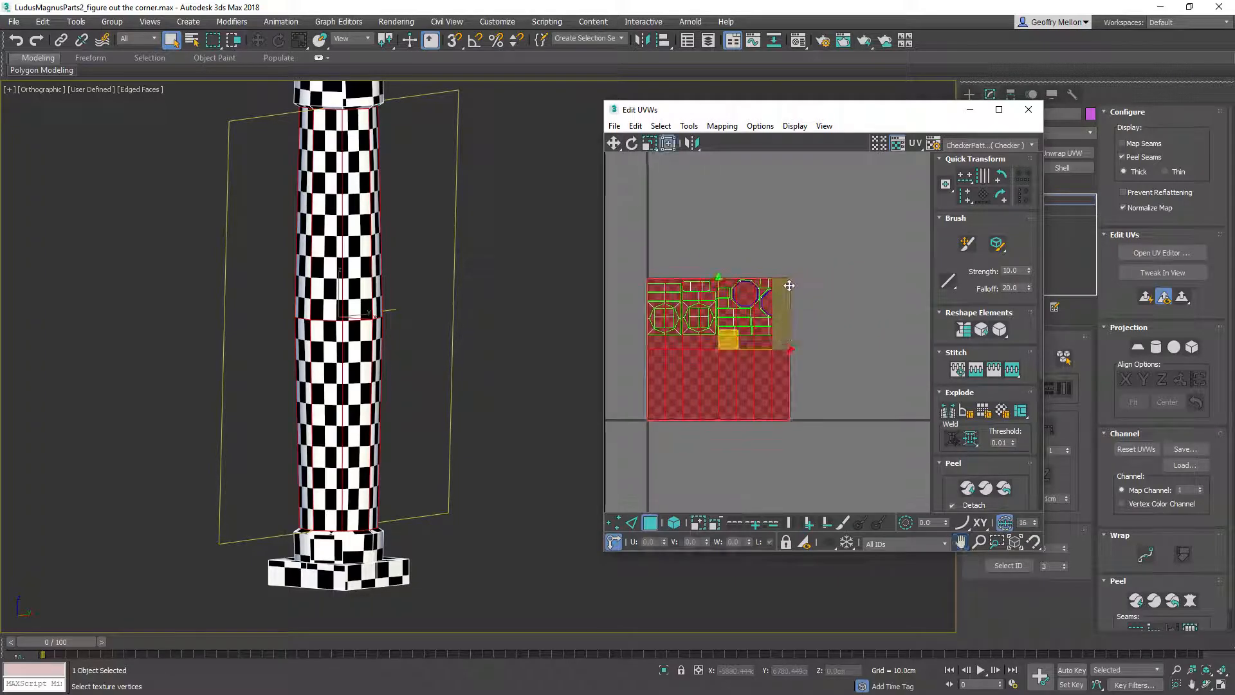
left_click_drag(786, 268, 796, 185)
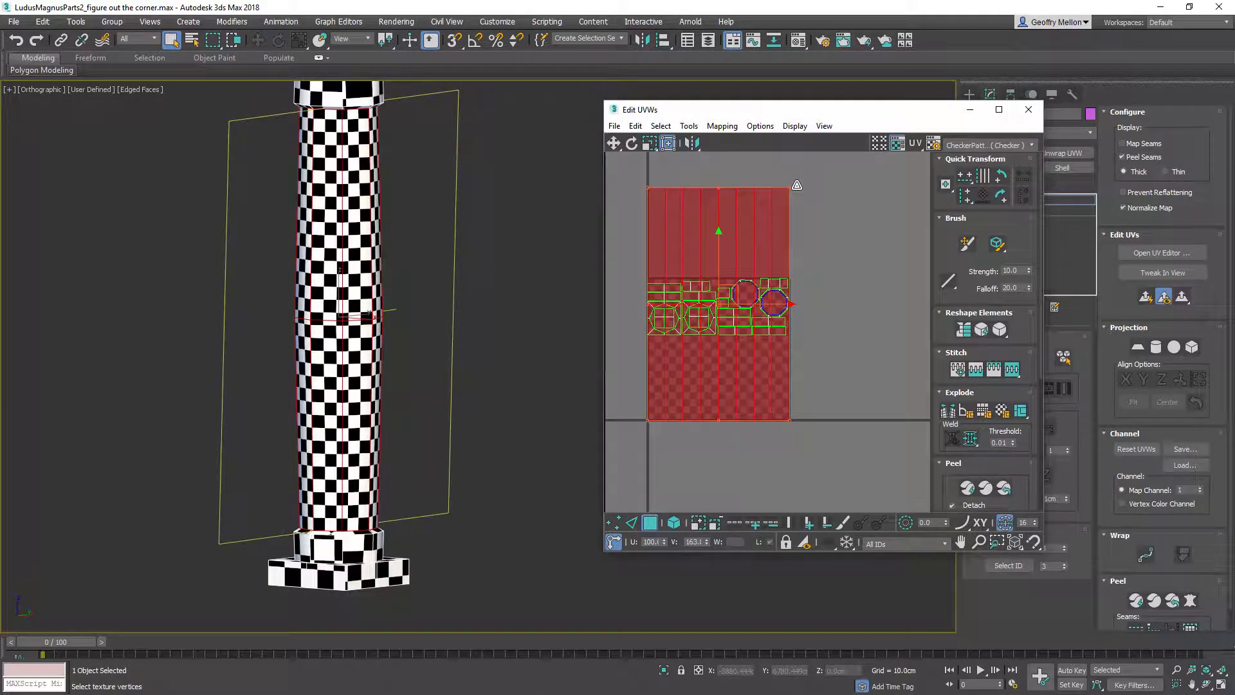
middle_click_drag(365, 415, 450, 362, "alt")
scroll(319, 332, "up", 5)
scroll(449, 361, "down", 4)
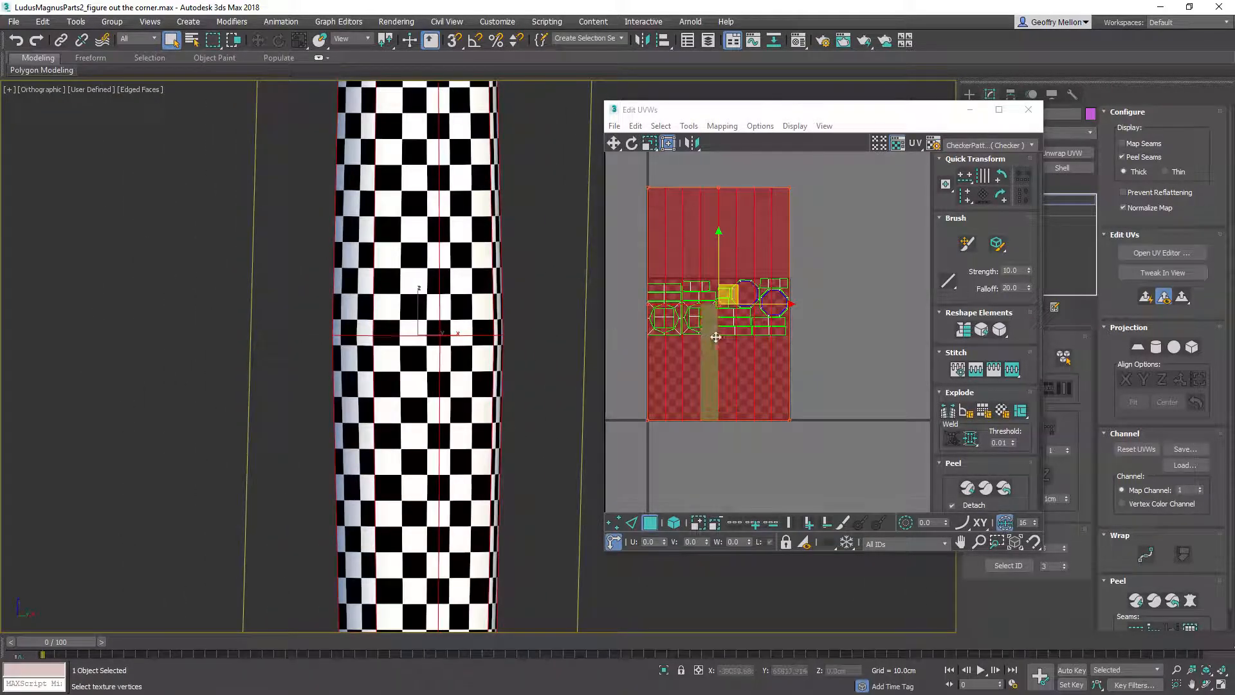
scroll(720, 326, "up", 1)
scroll(701, 380, "down", 3)
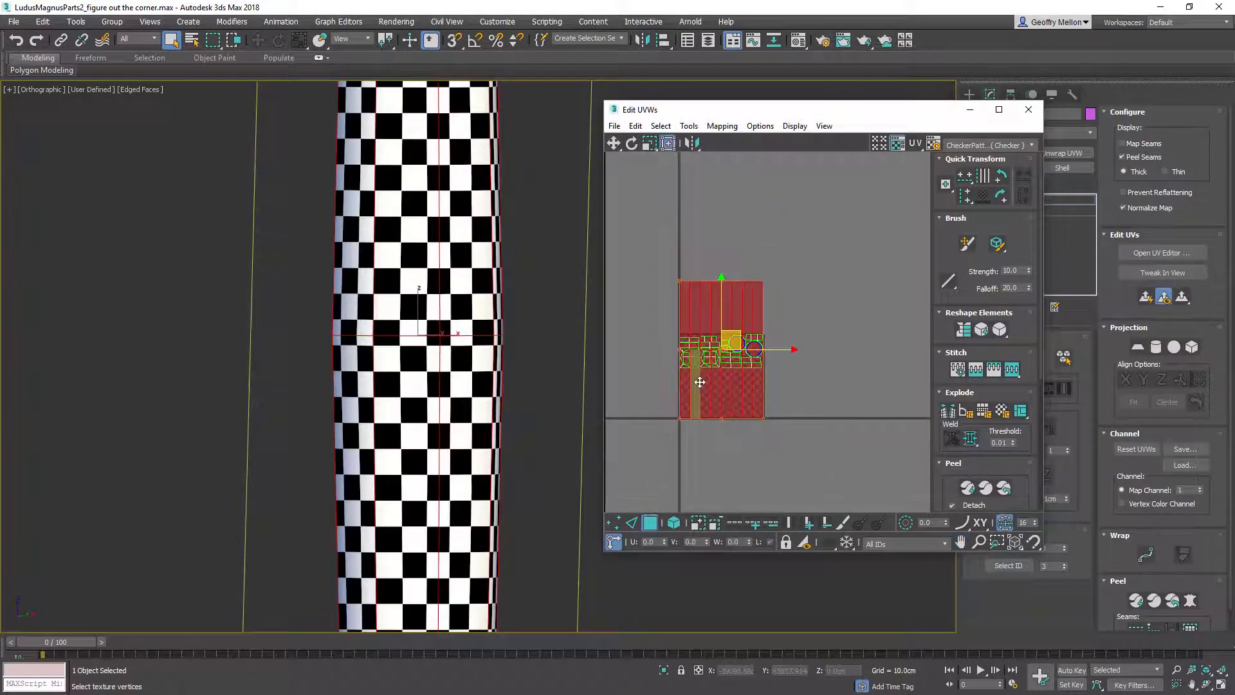
Move the shaft's UV cluster out of the texture tile into the empty space to its left
middle_click_drag(775, 276, 860, 217)
scroll(541, 275, "down", 4)
middle_click_drag(501, 299, 489, 307, "alt")
mouse_move(808, 309)
middle_mouse_down()
mouse_move(794, 341)
mouse_move(806, 331)
middle_mouse_up()
left_click_drag(810, 298, 693, 298)
Pick sample faces in the UV layout and on the pillar's base to locate the base collar's UV pieces
scroll(798, 348, "up", 6)
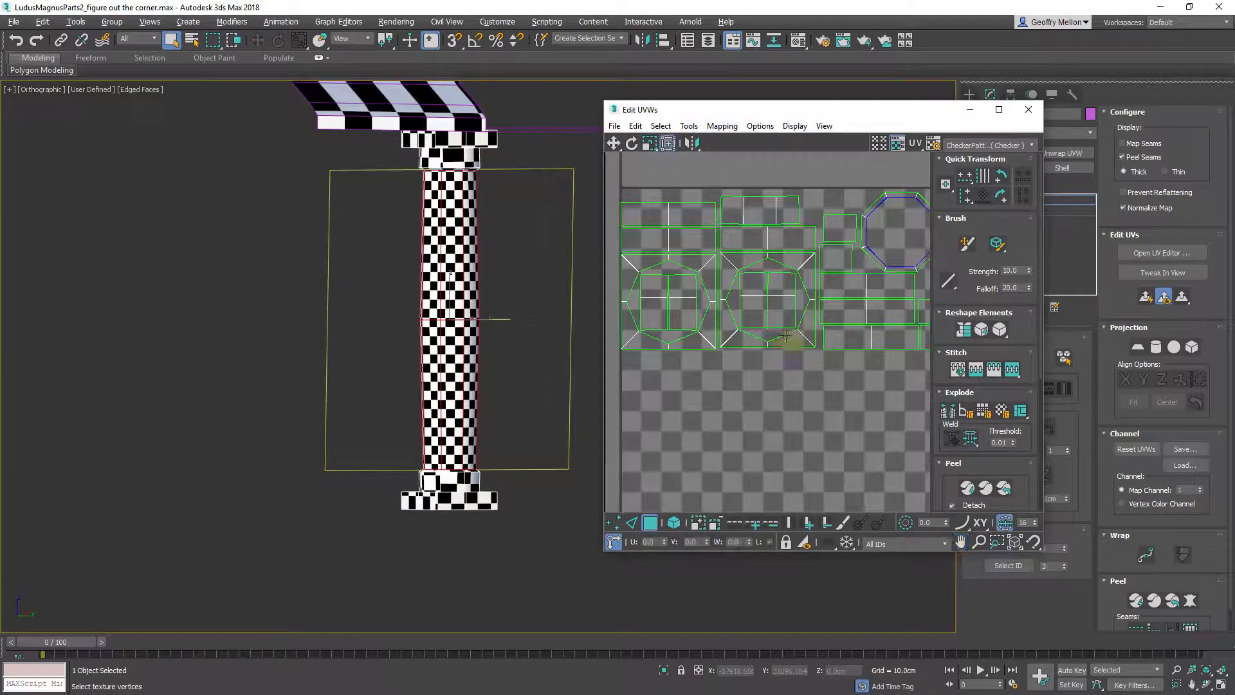
left_click(786, 336)
middle_click_drag(480, 372, 519, 419, "alt")
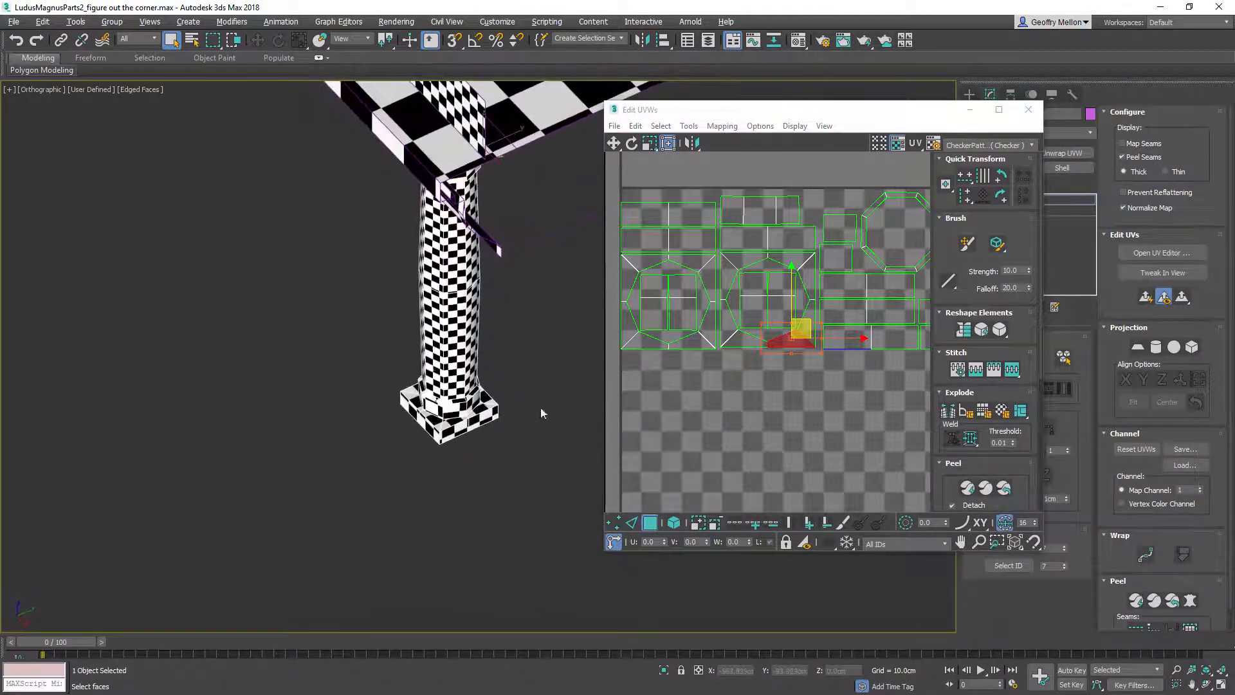
scroll(798, 339, "up", 3)
left_click(457, 404)
middle_click_drag(809, 305, 778, 412)
scroll(778, 412, "down", 3)
mouse_move(777, 332)
middle_mouse_down()
mouse_move(777, 294)
mouse_move(791, 329)
middle_mouse_up()
scroll(777, 294, "down", 2)
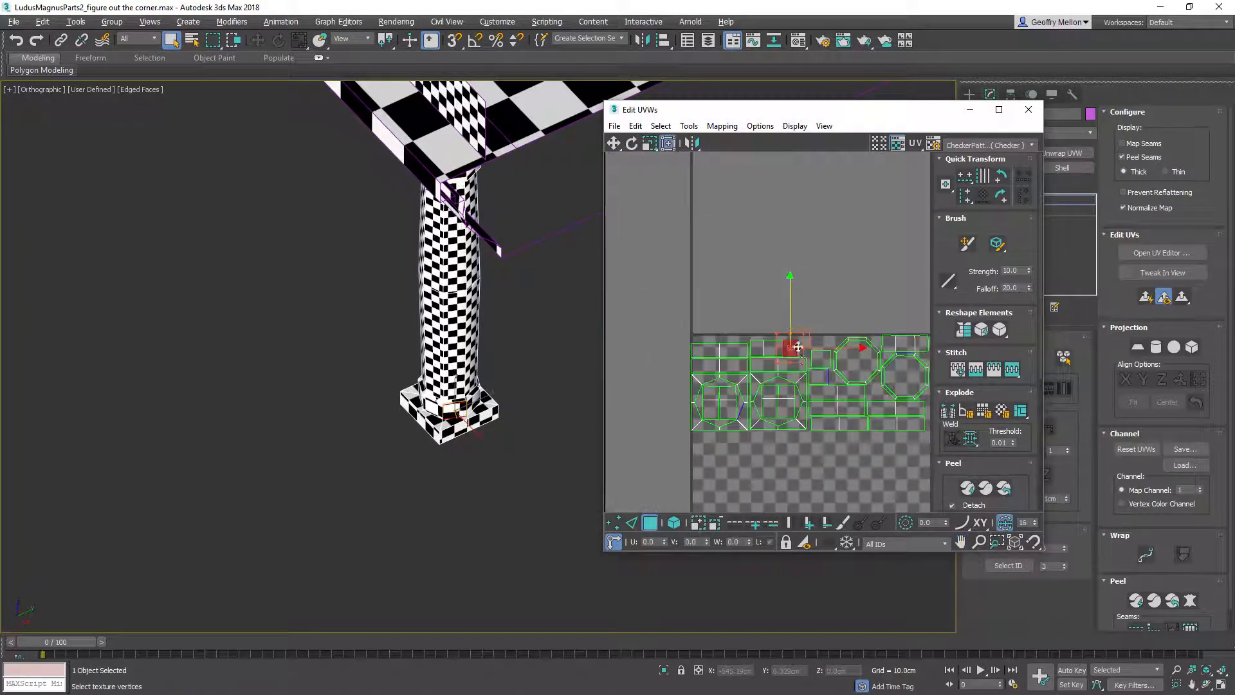
left_click(778, 327)
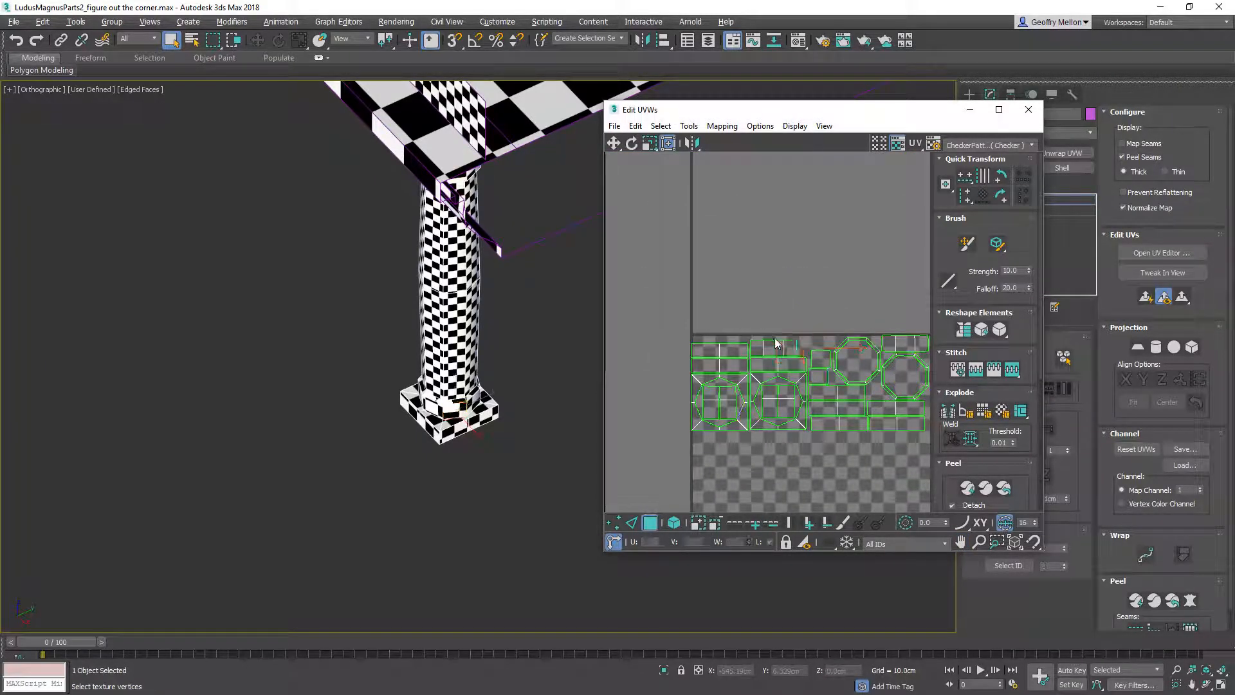
Select the base collar's rectangular strip and its separate small square piece in the UV layout
left_click_drag(749, 353, 748, 355)
middle_click_drag(876, 414, 833, 395)
scroll(769, 359, "up", 3)
left_click(790, 355, "ctrl")
middle_click_drag(565, 439, 667, 359, "alt")
middle_click_drag(774, 341, 728, 356)
scroll(843, 337, "down", 3)
scroll(829, 339, "down", 1)
scroll(763, 355, "up", 2)
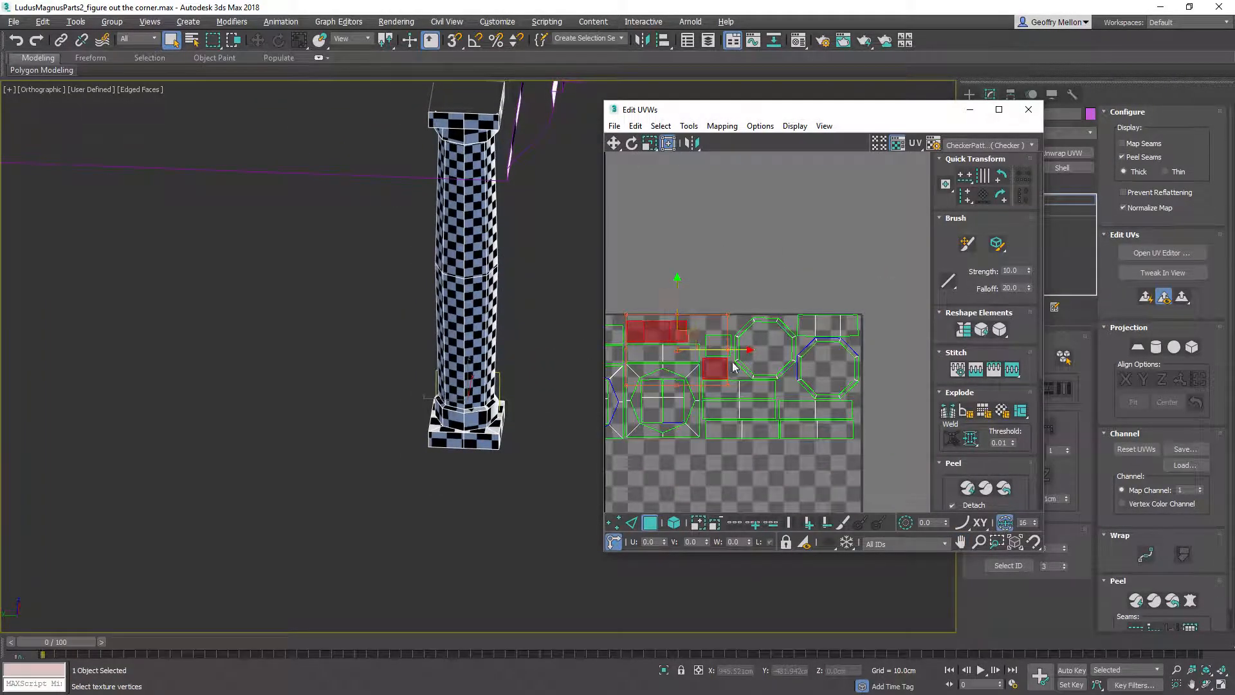
Add the base collar's remaining faces, including those inside the two square plinth islands, to the selection
middle_click_drag(812, 386, 769, 326)
left_click(786, 348, "ctrl")
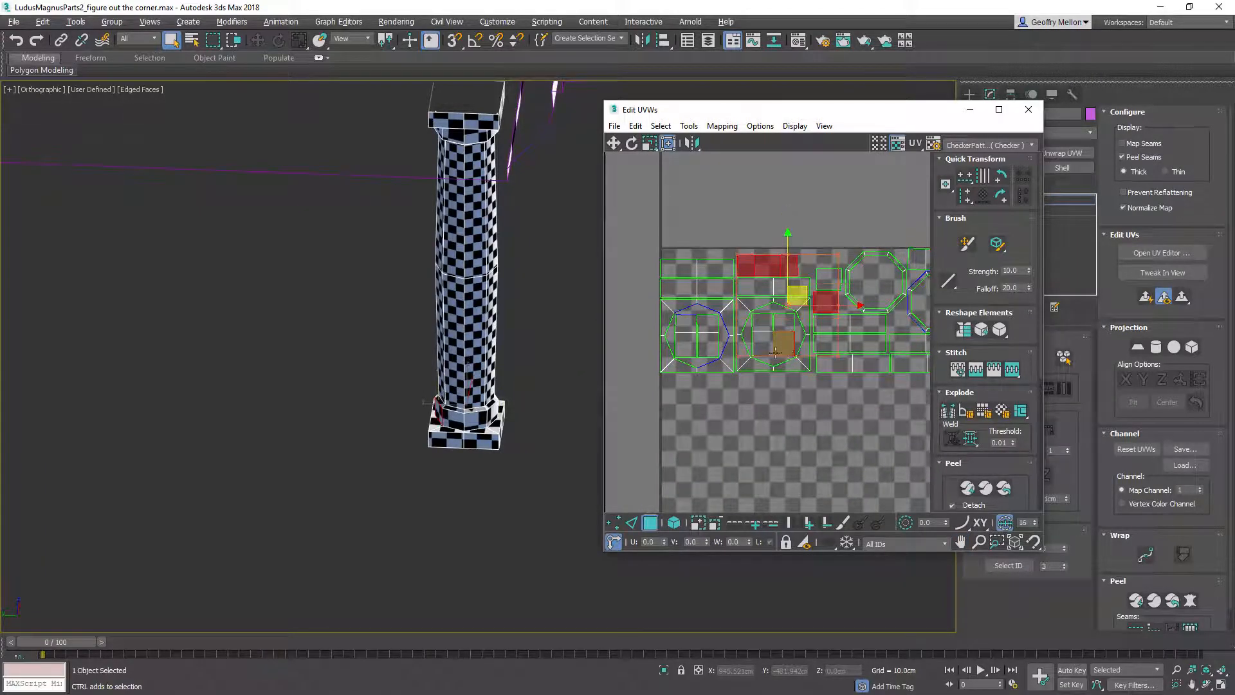
left_click(679, 324, "ctrl")
middle_click_drag(714, 435, 758, 413)
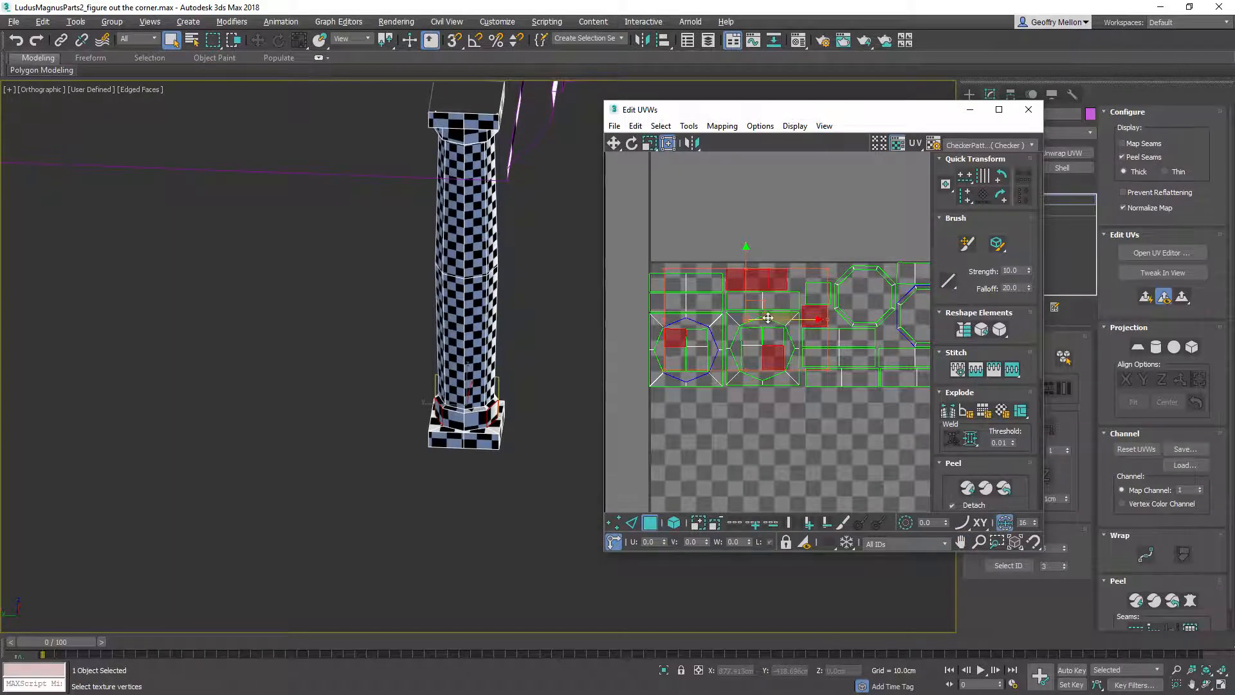
left_click_drag(763, 307, 781, 191)
key("ctrl+z")
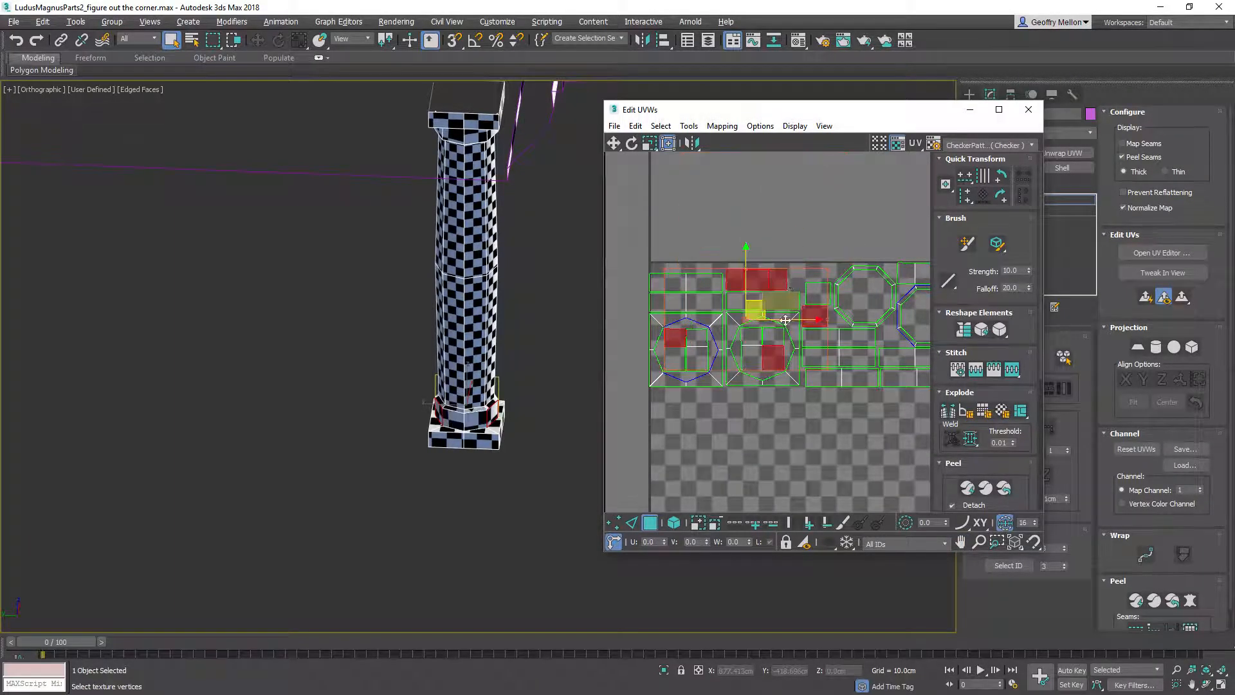
middle_click_drag(458, 420, 468, 400)
left_click(469, 400, "ctrl")
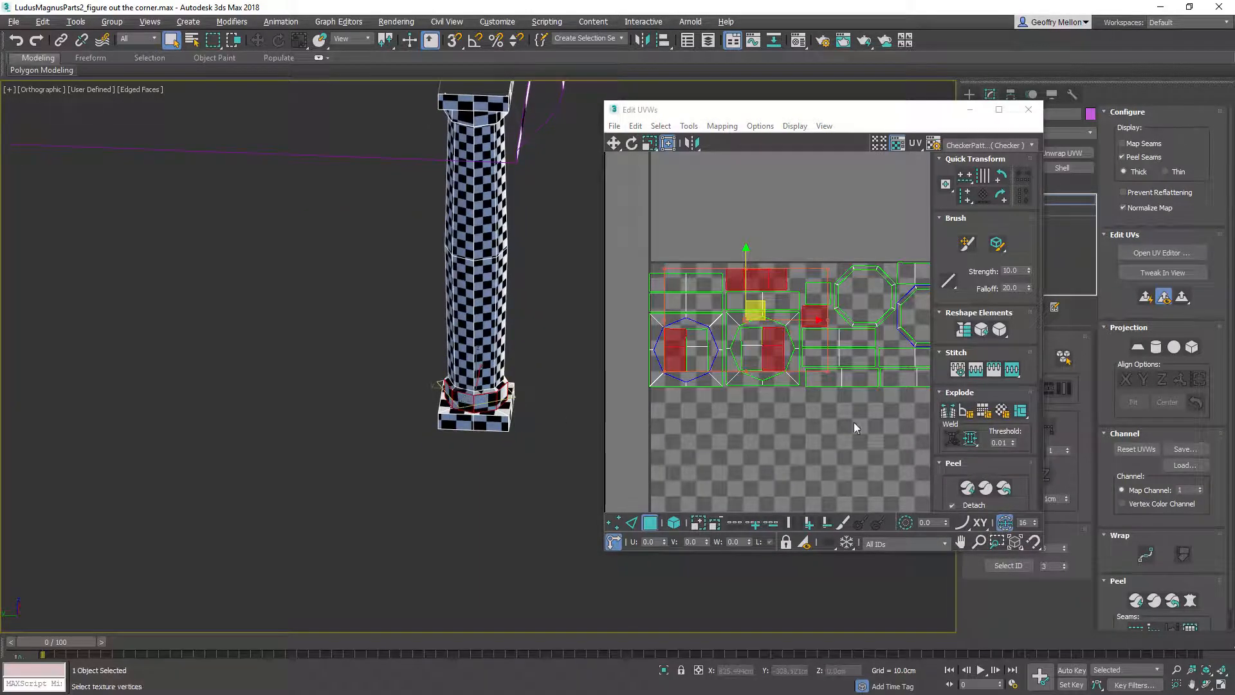
Apply a cylindrical projection to the selected base collar faces to unwrap them as one strip
scroll(858, 404, "down", 3)
right_click(858, 400)
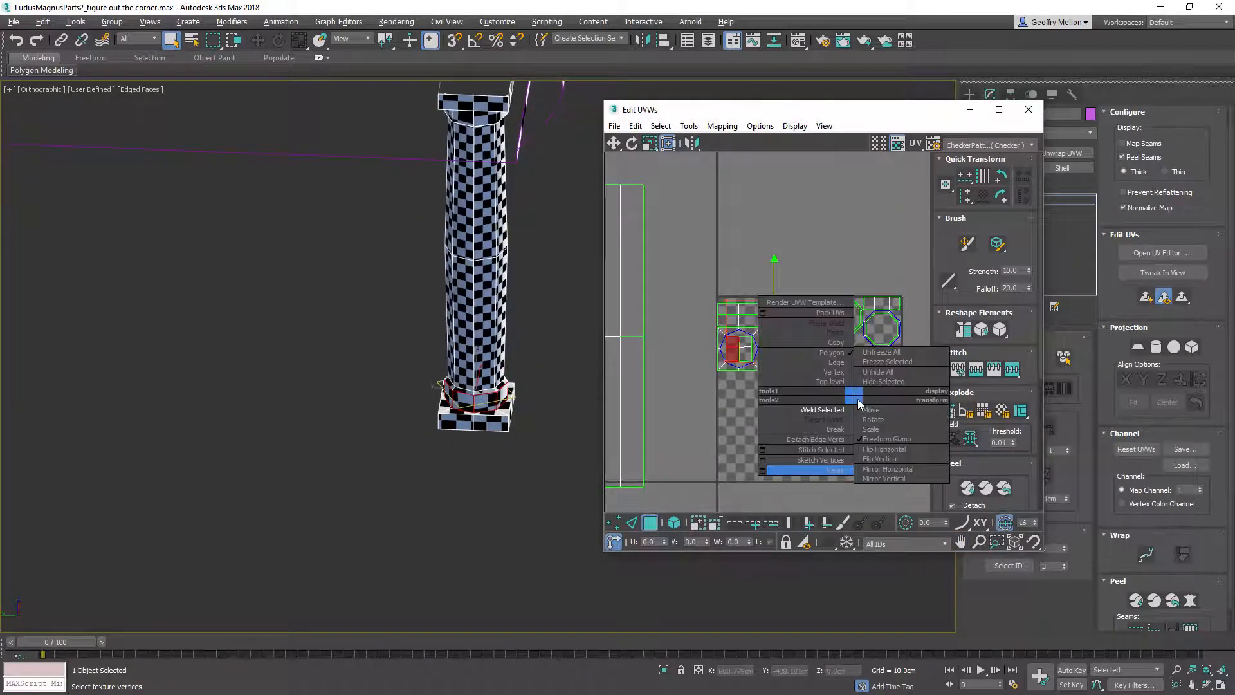
left_click(815, 116)
left_click(1157, 349)
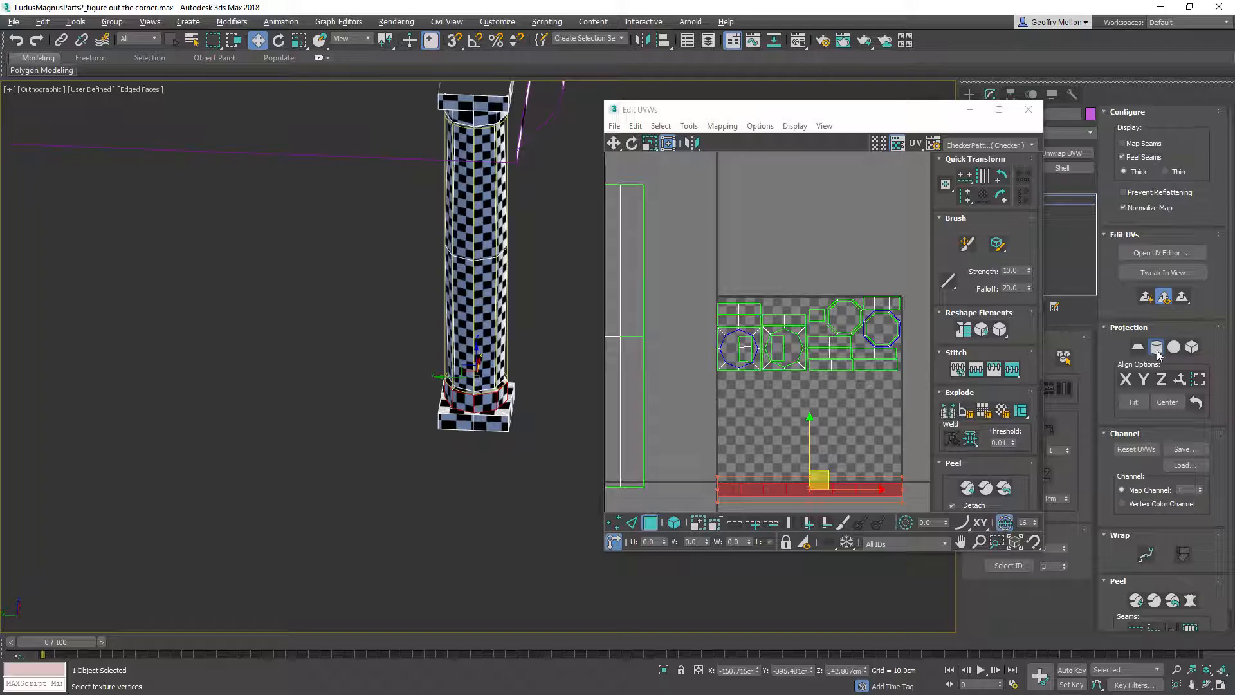
left_click(1156, 348)
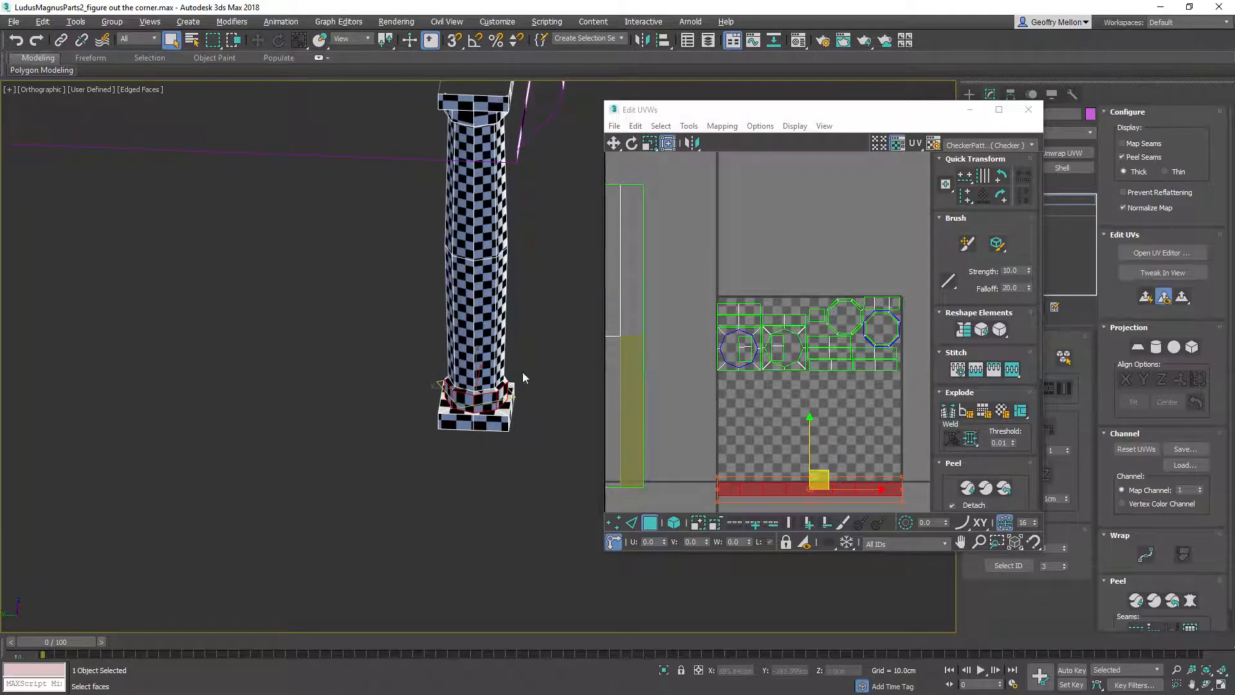
Select all faces of the collar beneath the pillar's top slab from their separate pieces in the UV layout
left_click(741, 348)
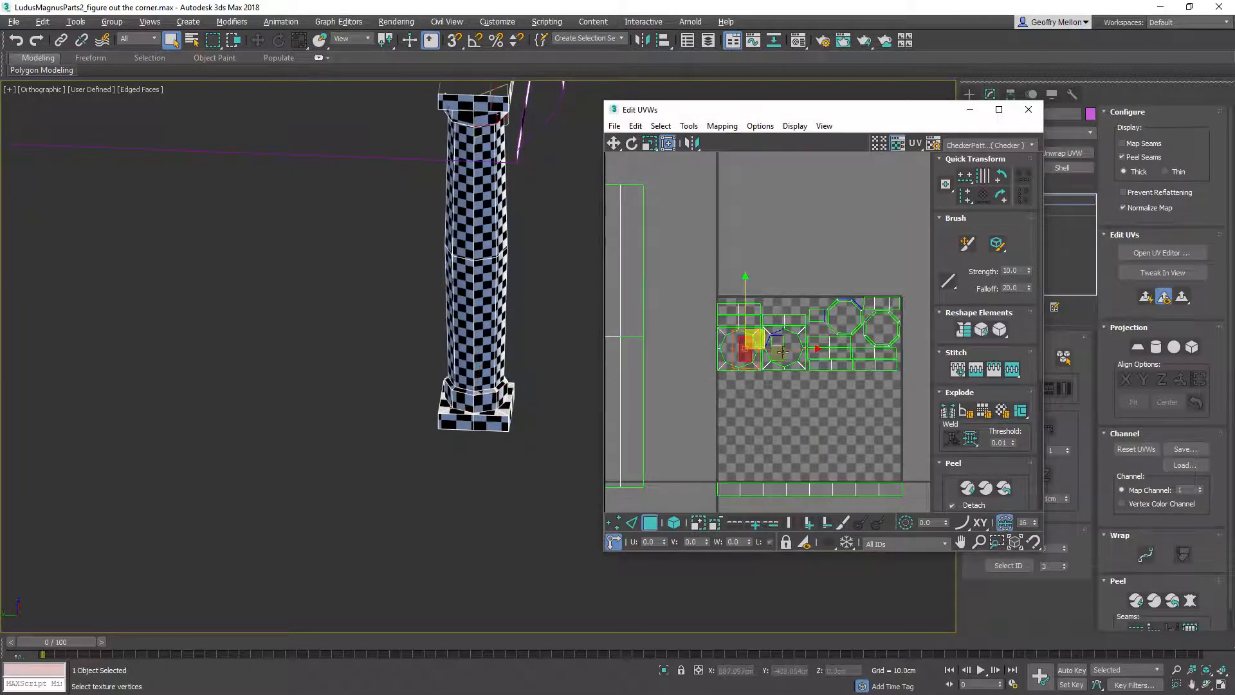
left_click(780, 357, "ctrl")
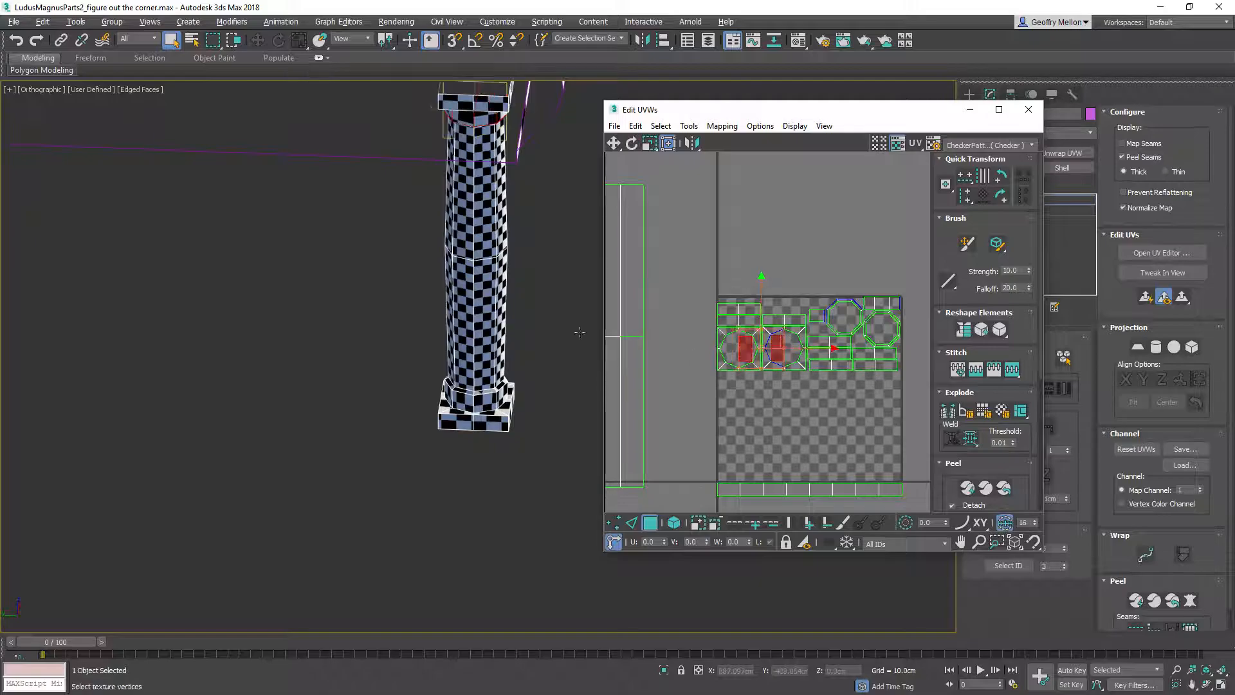
scroll(458, 433, "down", 3)
scroll(450, 444, "up", 3)
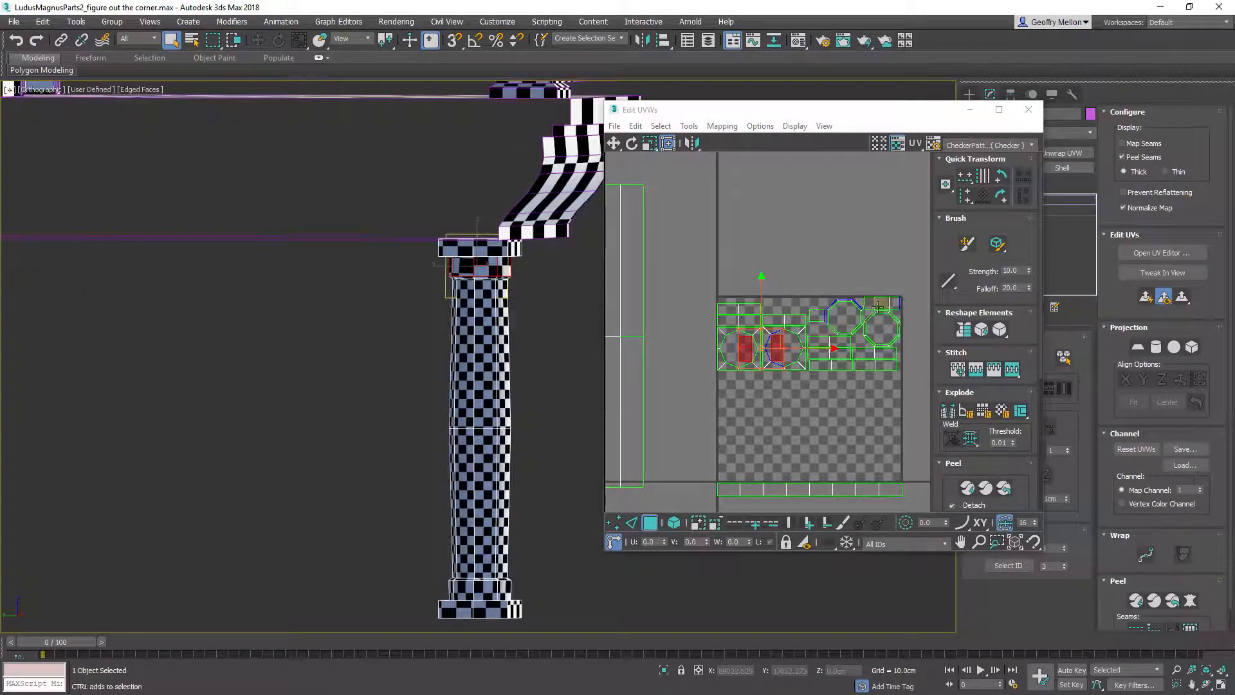
left_click_drag(879, 300, 898, 306, "ctrl")
middle_click_drag(464, 274, 313, 263, "alt")
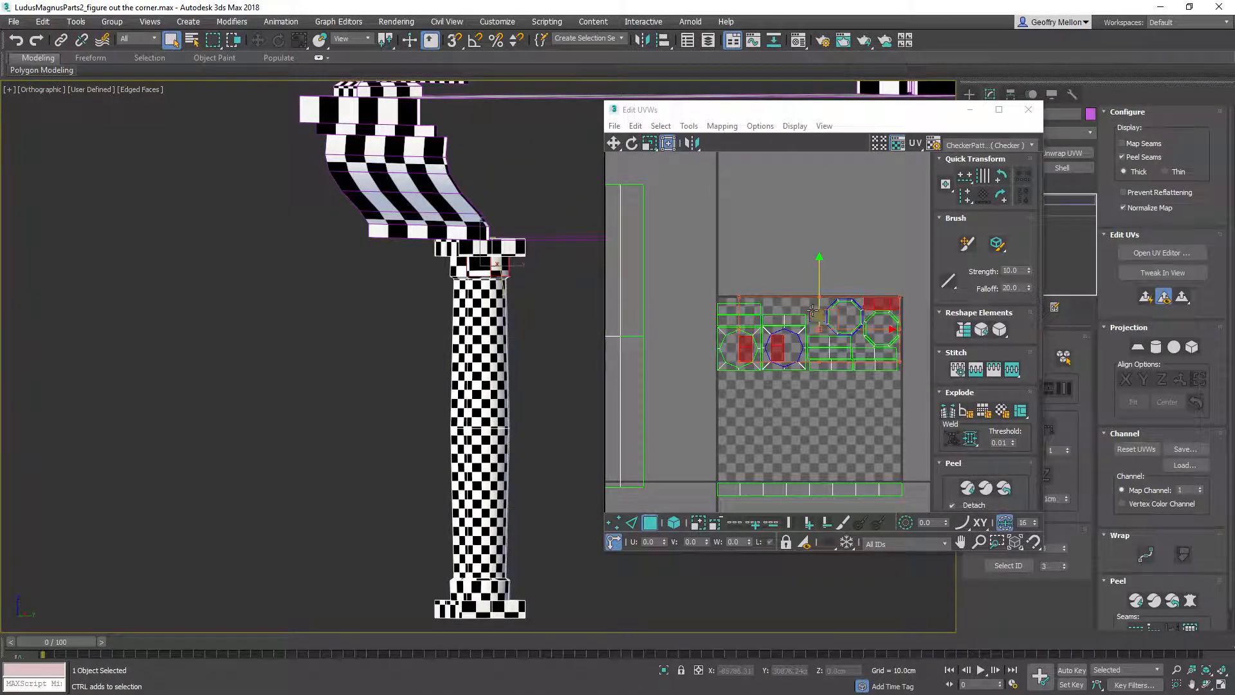
scroll(849, 447, "up", 4)
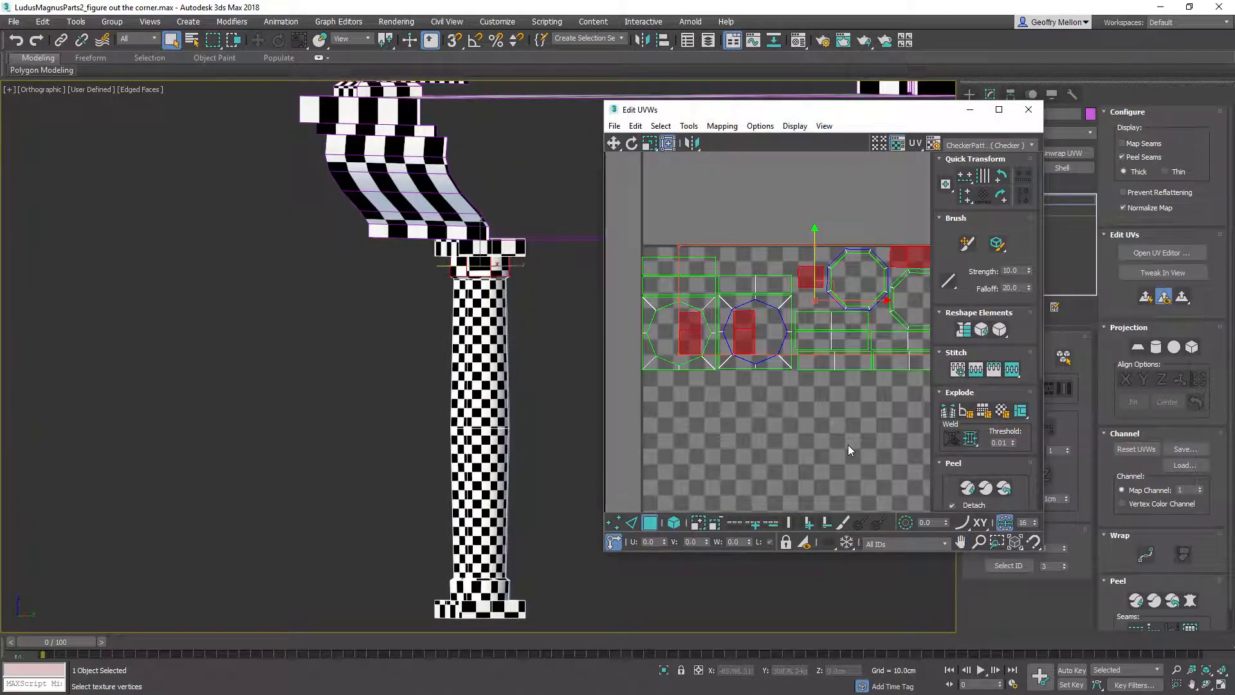
middle_click_drag(411, 336, 1044, 331, "alt")
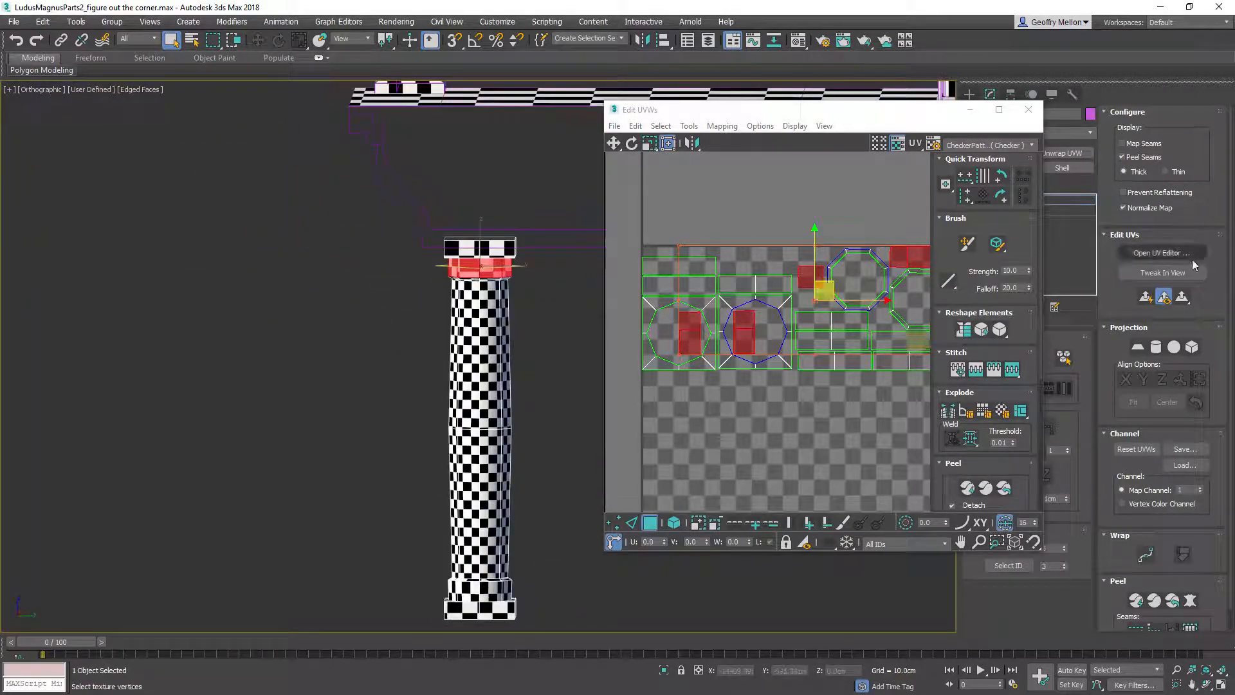
Apply a cylindrical projection to the selected faces of the pillar's upper collar
left_click(1153, 347)
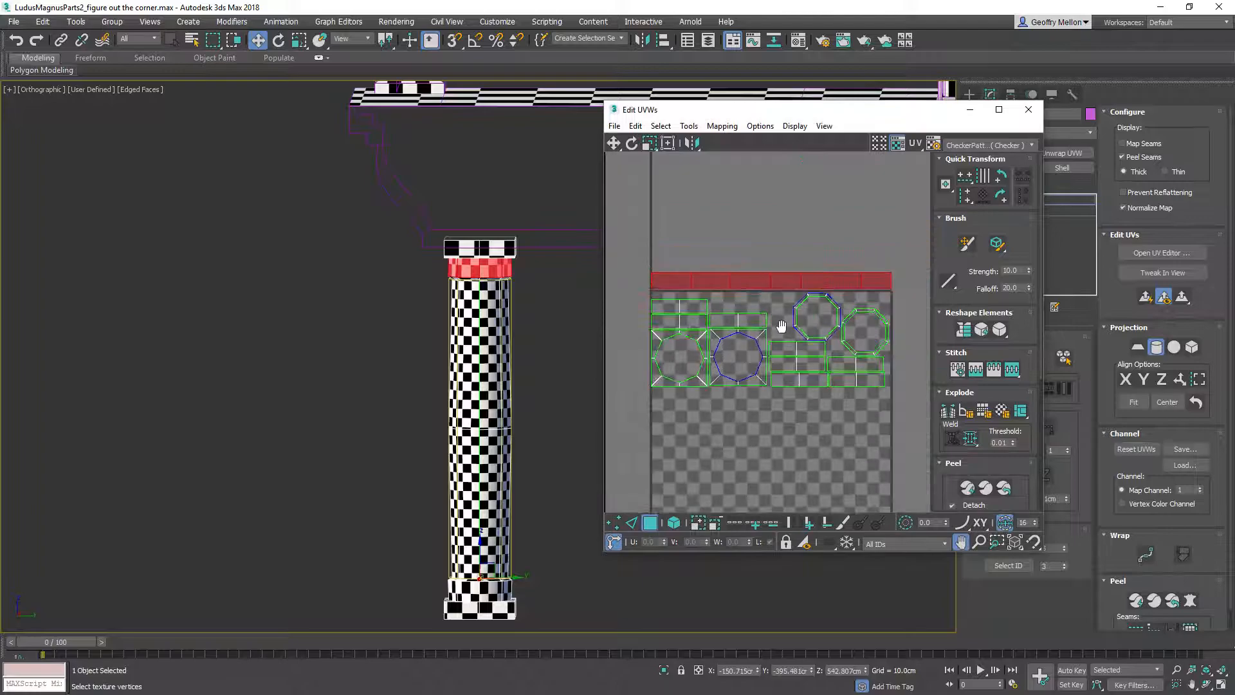
left_click(1155, 348)
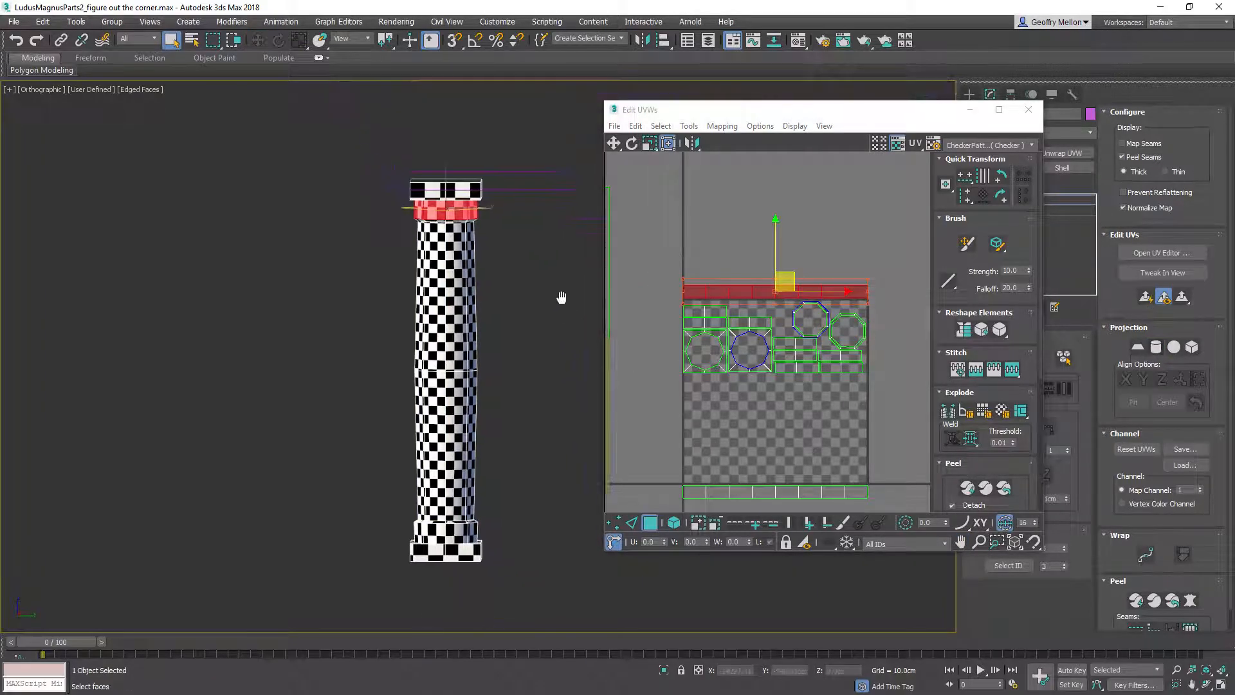
Select a bevel face beneath the pillar's upper collar to locate its octagonal ring in the UV layout
middle_click_drag(559, 296, 552, 215, "alt")
scroll(437, 168, "up", 5)
scroll(437, 169, "up", 2)
left_click(489, 230)
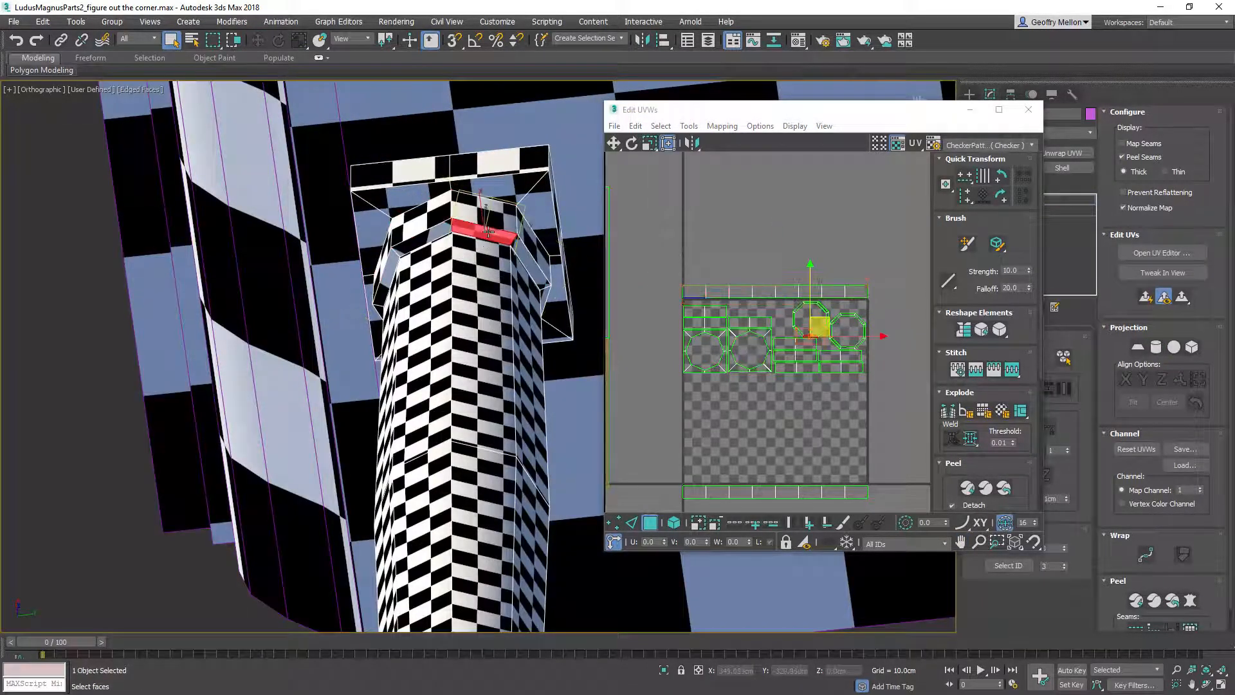
scroll(473, 233, "down", 2)
middle_click_drag(473, 233, 418, 236, "alt")
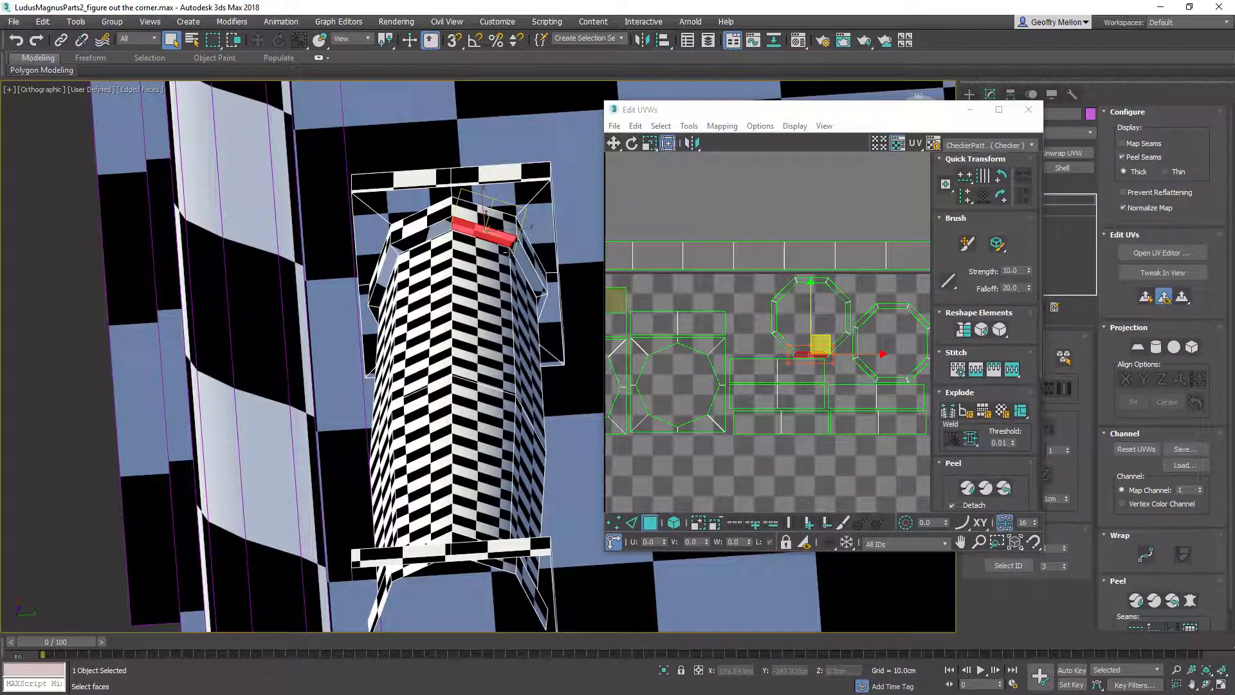
mouse_move(835, 354)
middle_mouse_down()
mouse_move(805, 342)
mouse_move(833, 344)
middle_mouse_up()
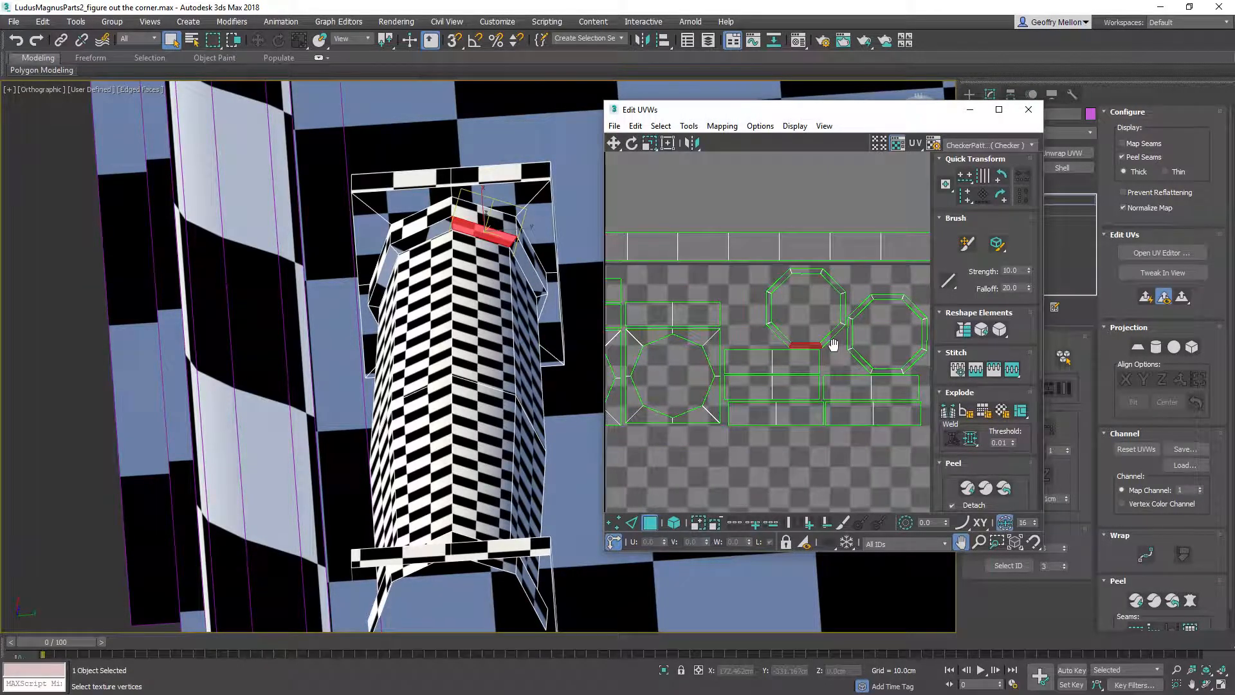
Select the full ring of bevel faces along the top of the base collar, including its detached piece
middle_click_drag(579, 348, 391, 563, "alt")
scroll(566, 361, "down", 3)
middle_click_drag(437, 524, 505, 449)
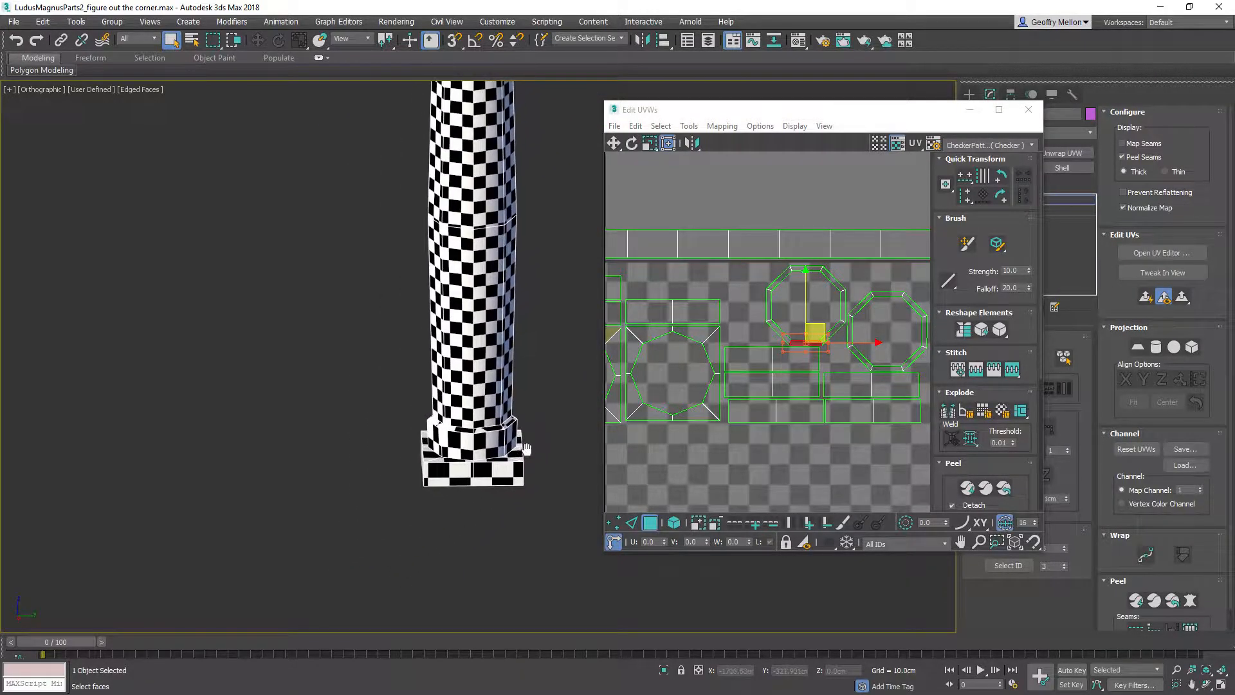
scroll(526, 455, "up", 2)
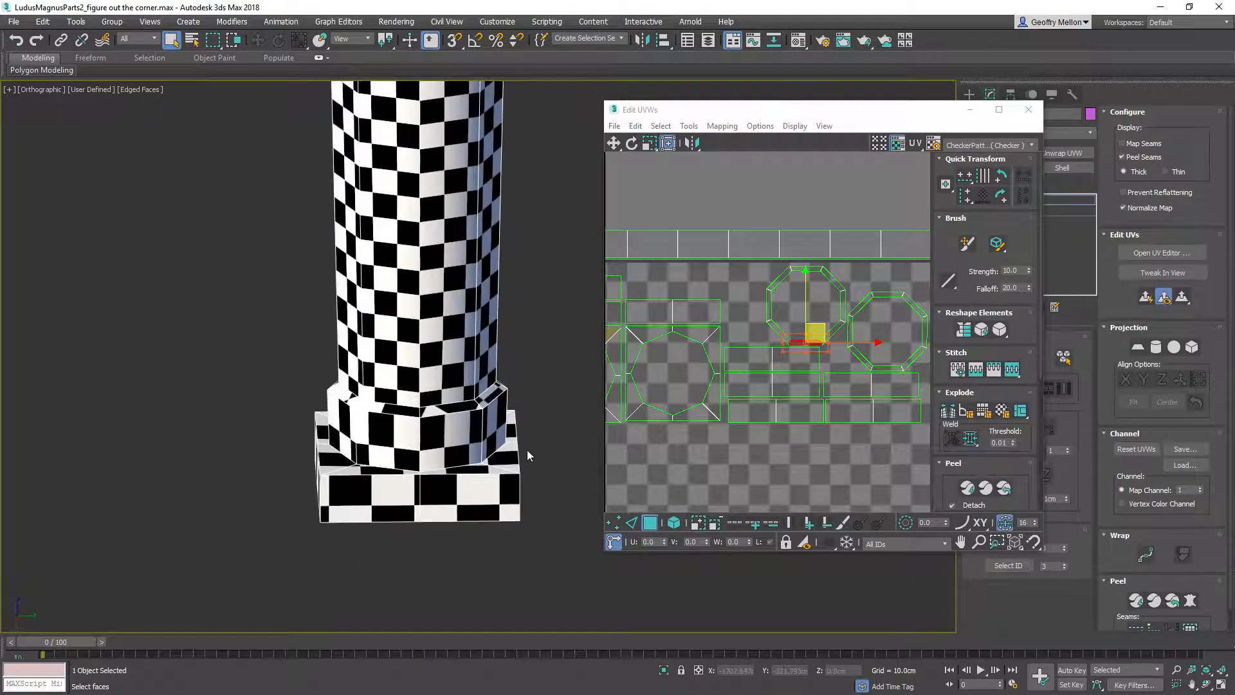
left_click(455, 409)
middle_click_drag(920, 277, 772, 287)
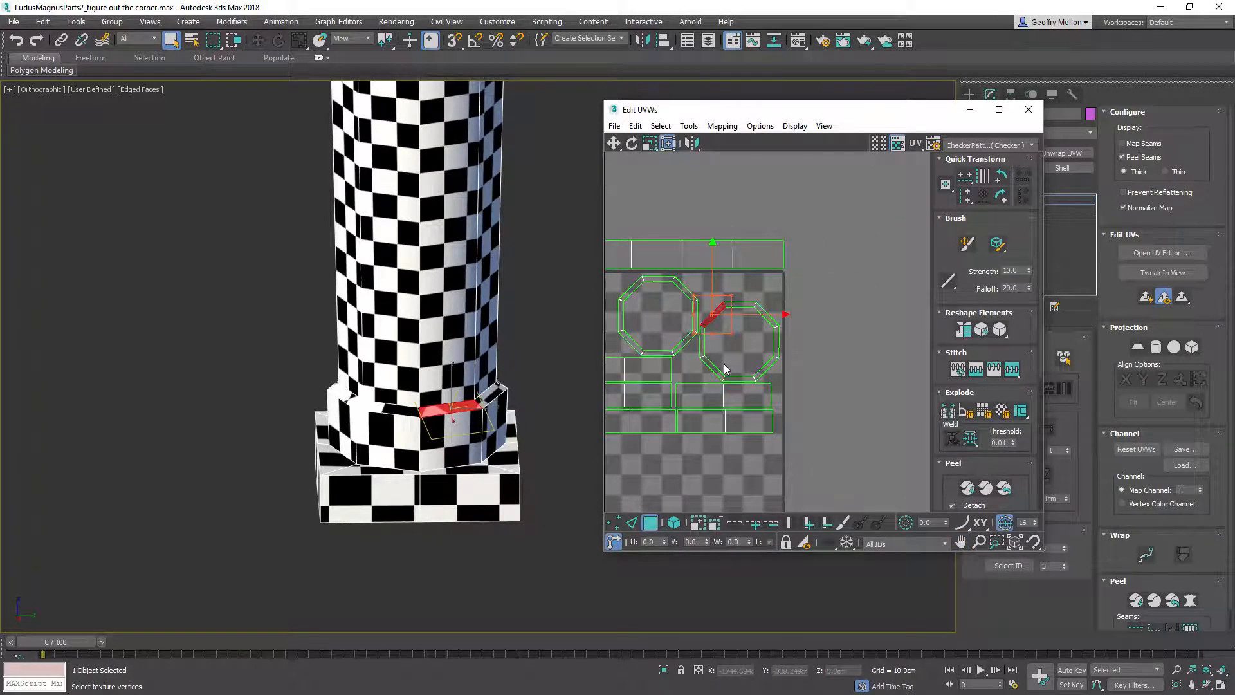
double_click(705, 379)
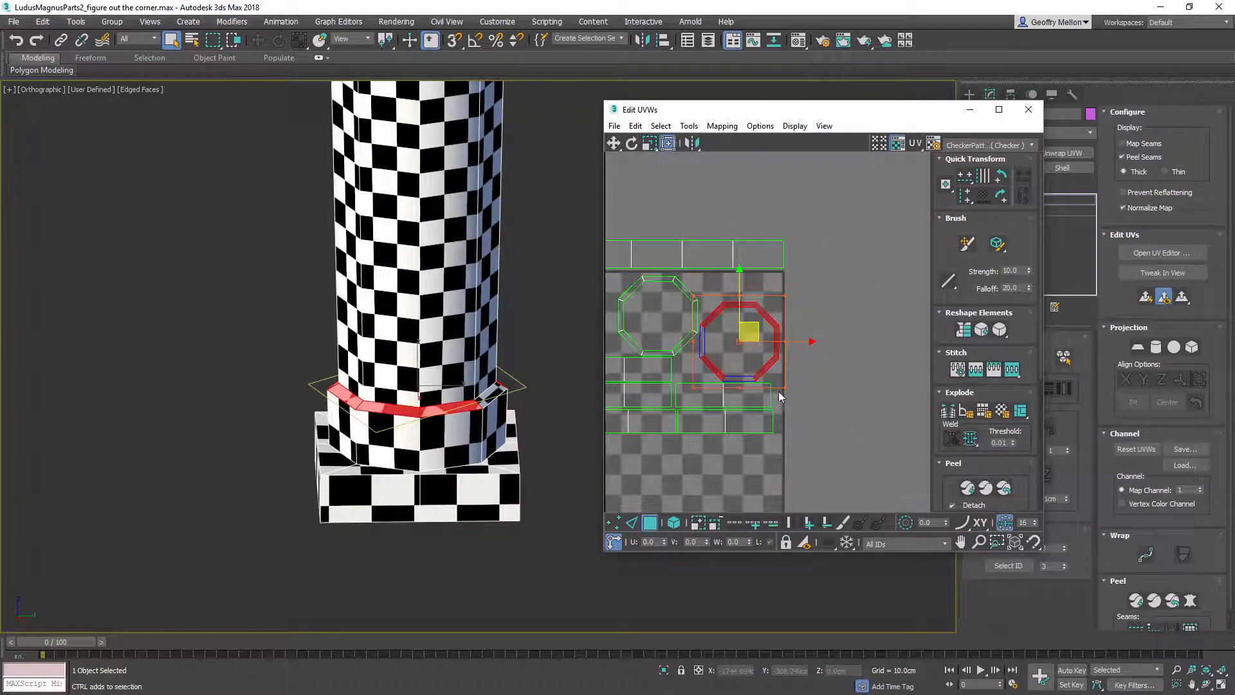
left_click_drag(714, 385, 714, 357)
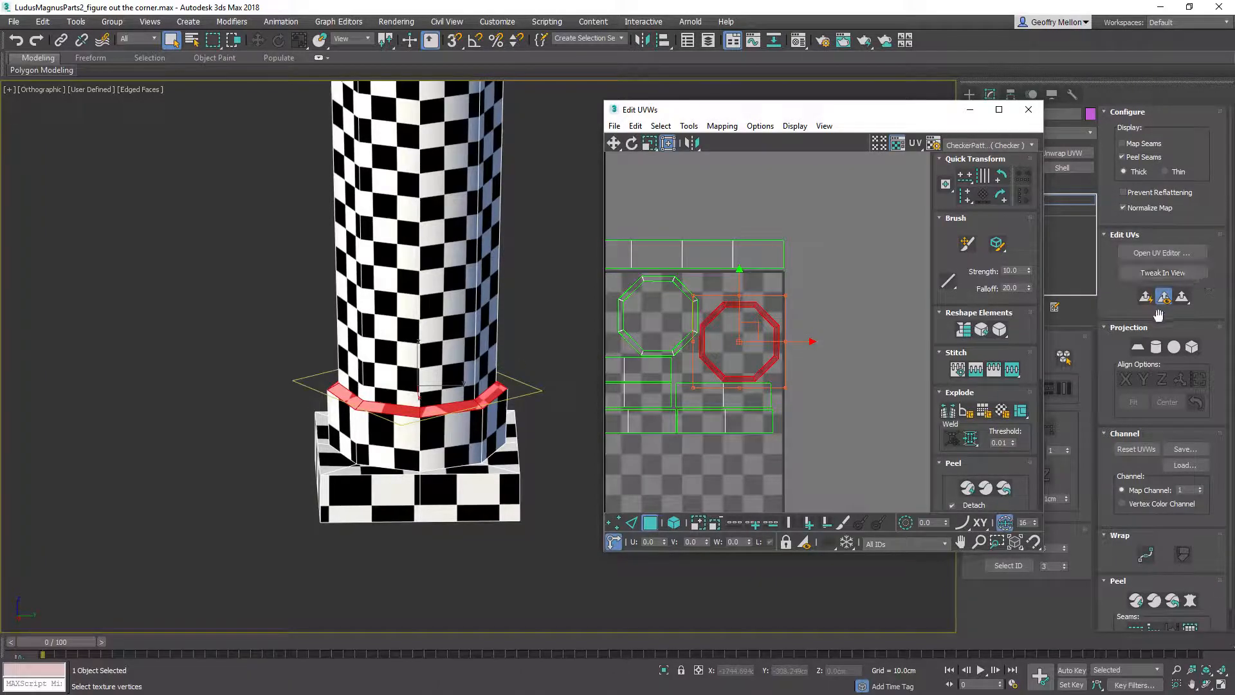
Try to apply a planar projection to the base collar's selected bevel ring
left_click(1138, 348)
middle_click_drag(426, 415, 460, 444, "alt")
scroll(736, 377, "down", 4)
middle_click_drag(736, 376, 901, 327)
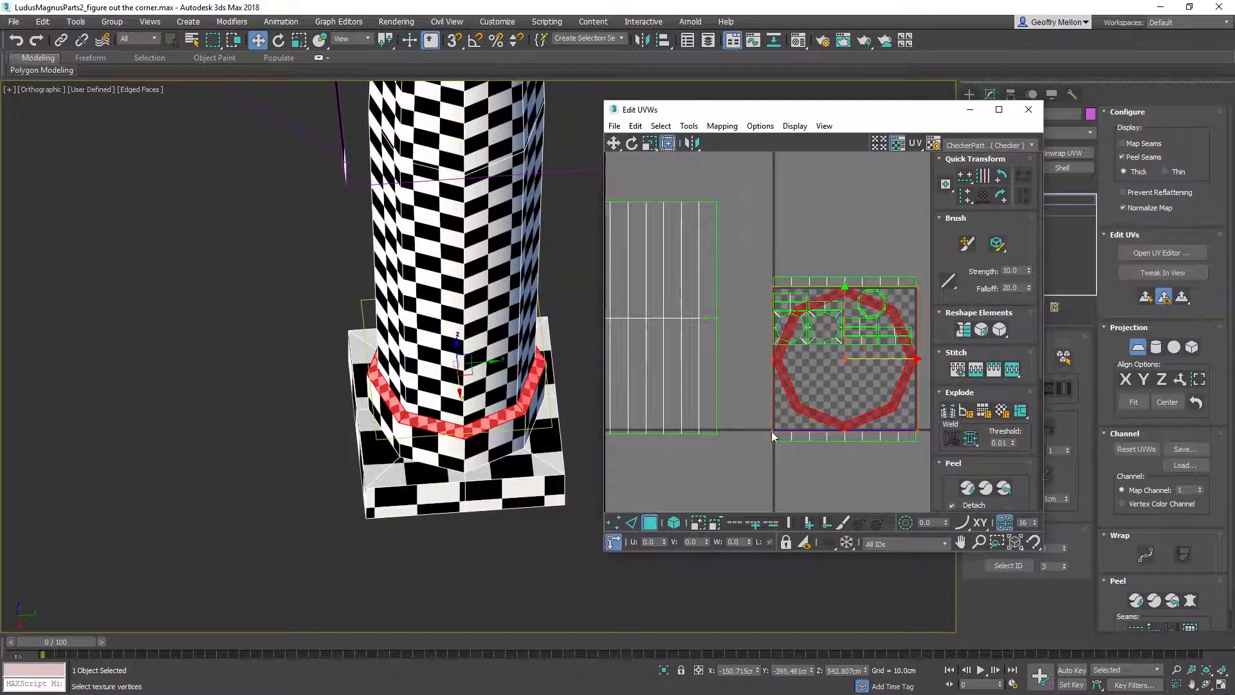
left_click(1140, 348)
middle_click_drag(802, 356, 665, 359)
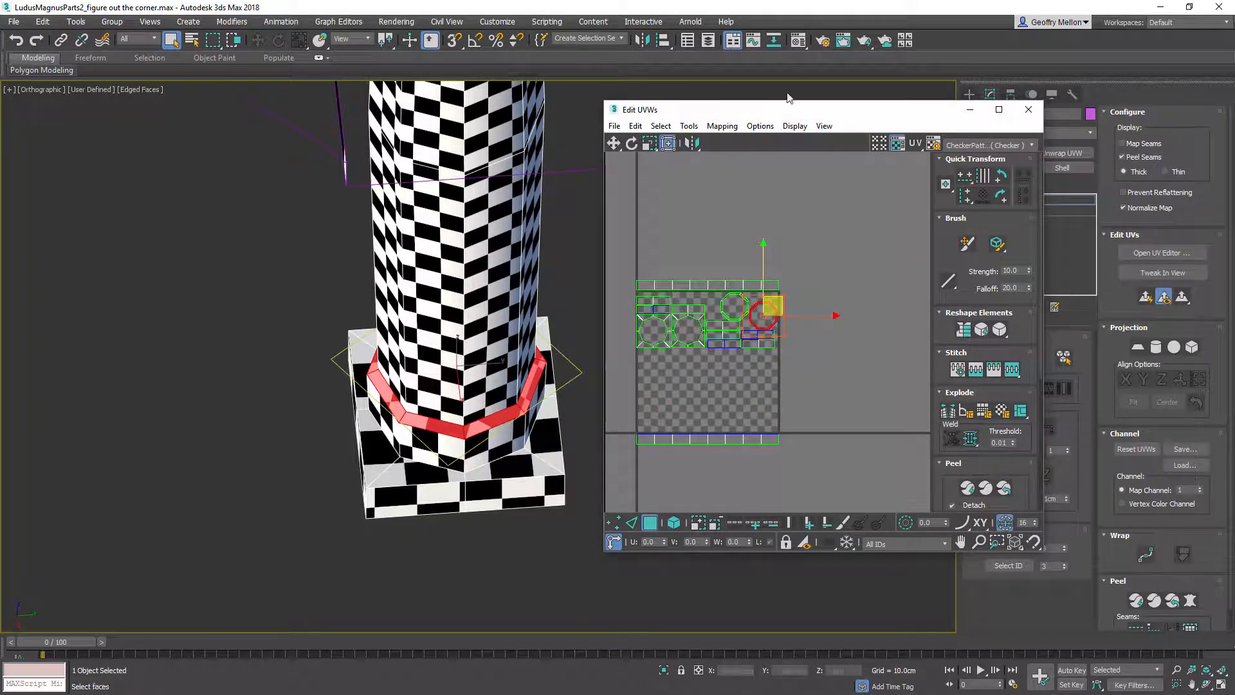
Apply a quick planar map to the base collar's bevel ring and scale its island down within the UV tile
left_click_drag(858, 113, 743, 101)
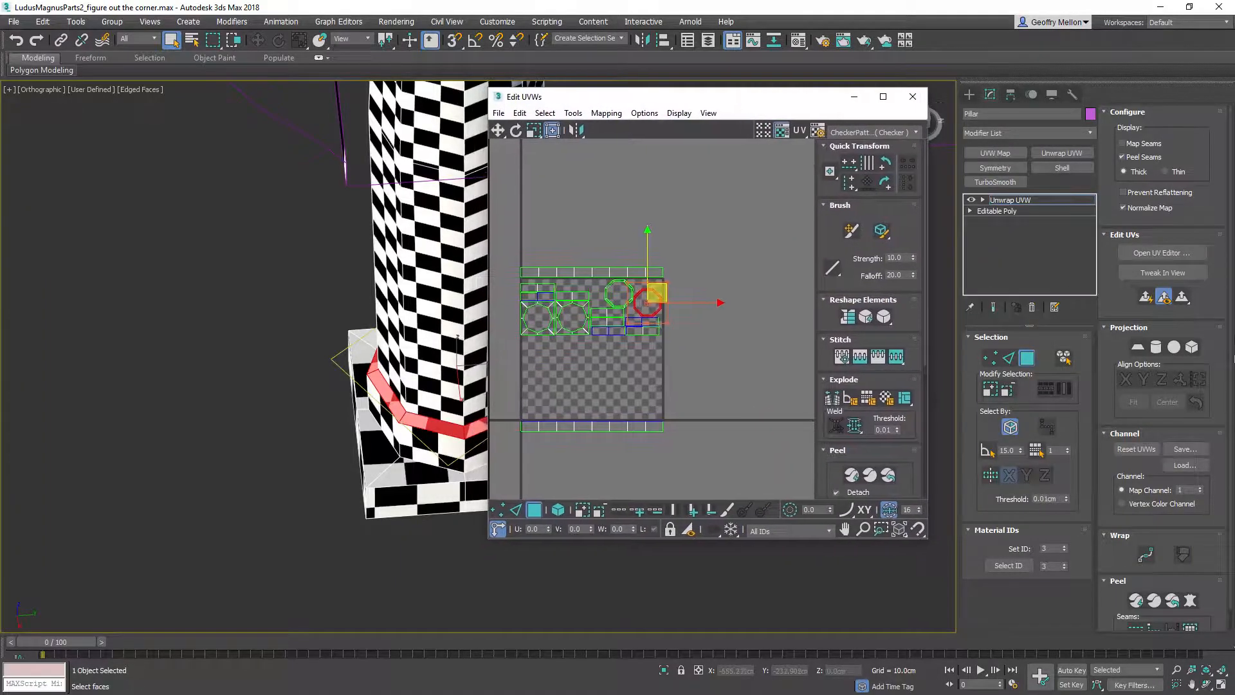
left_click(1145, 296)
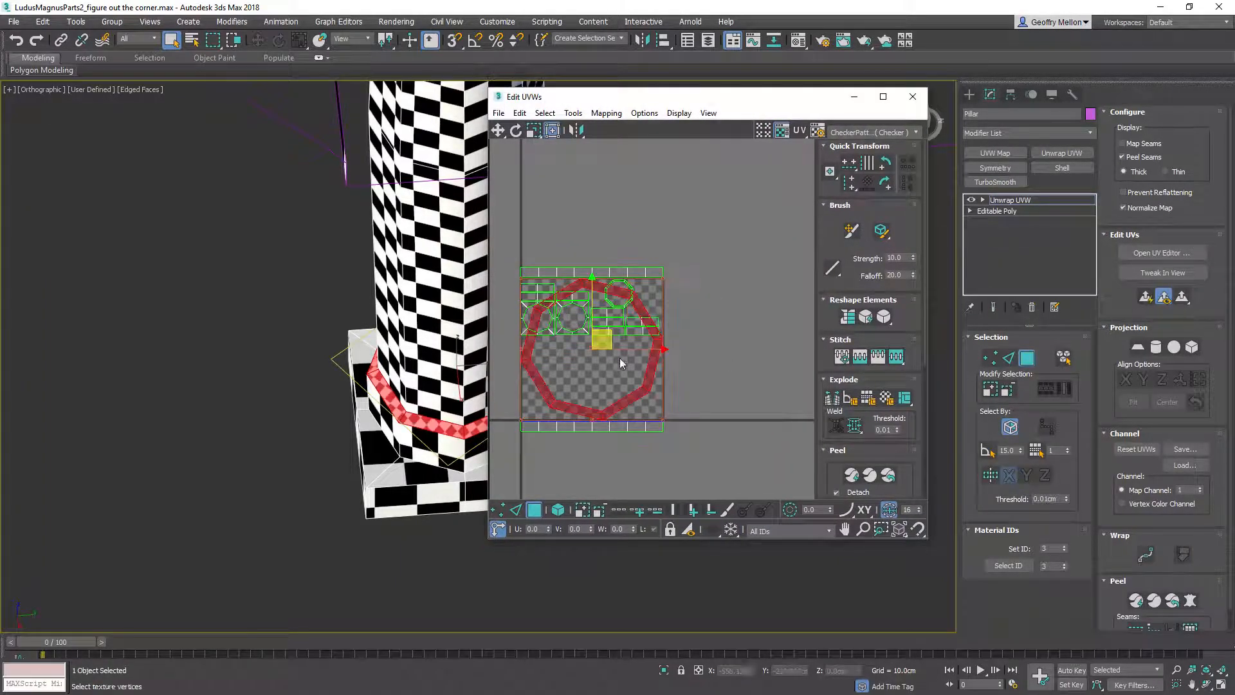
left_click_drag(520, 420, 694, 285)
scroll(571, 269, "up", 2)
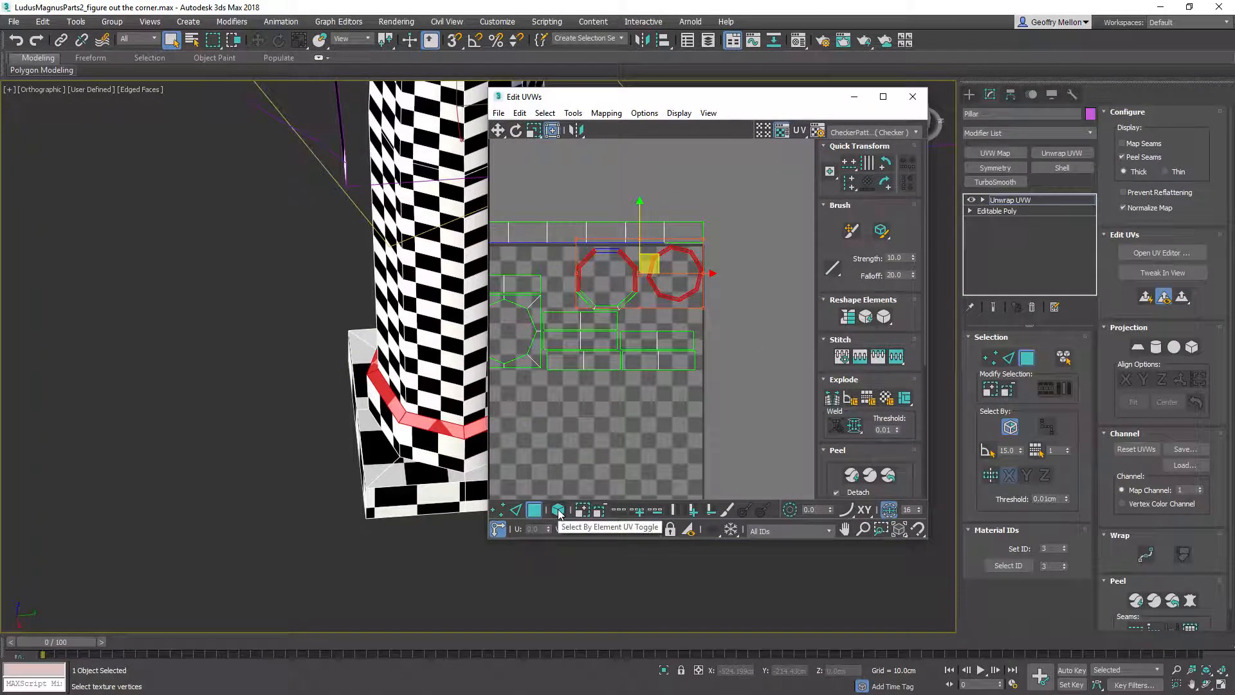
Enable element selection, add the upper collar's bevel ring, and apply a quick planar map to both rings
left_click(558, 511)
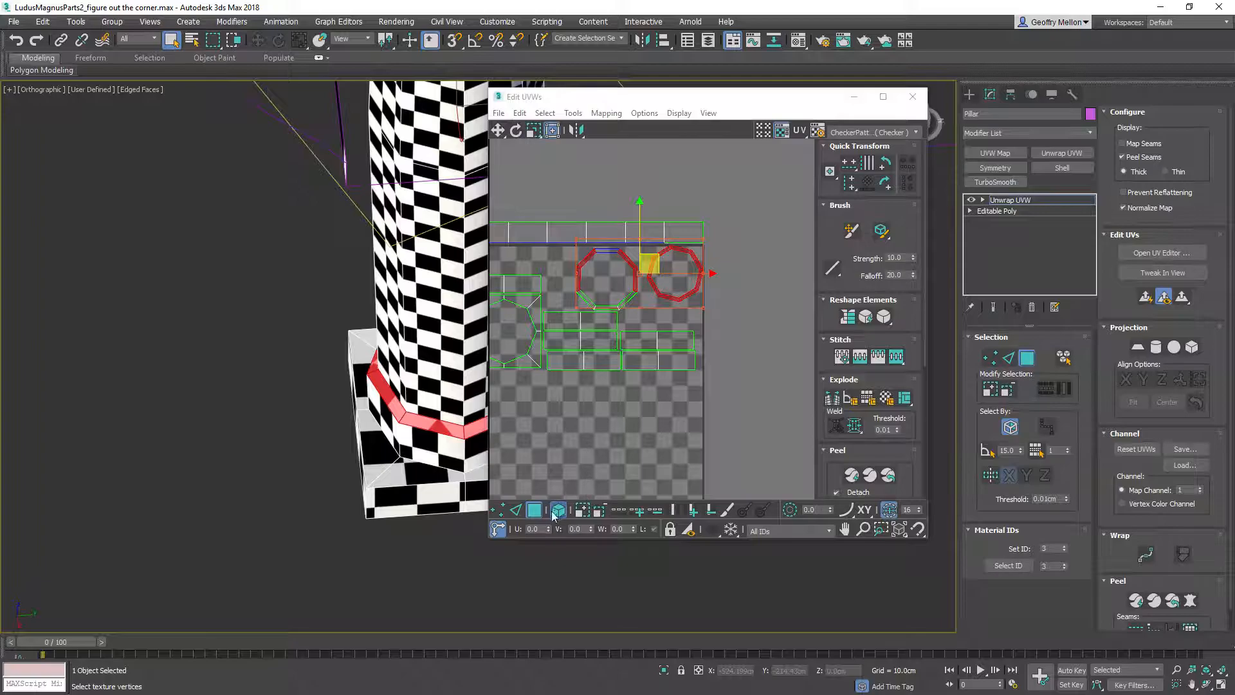
left_click(589, 273, "ctrl")
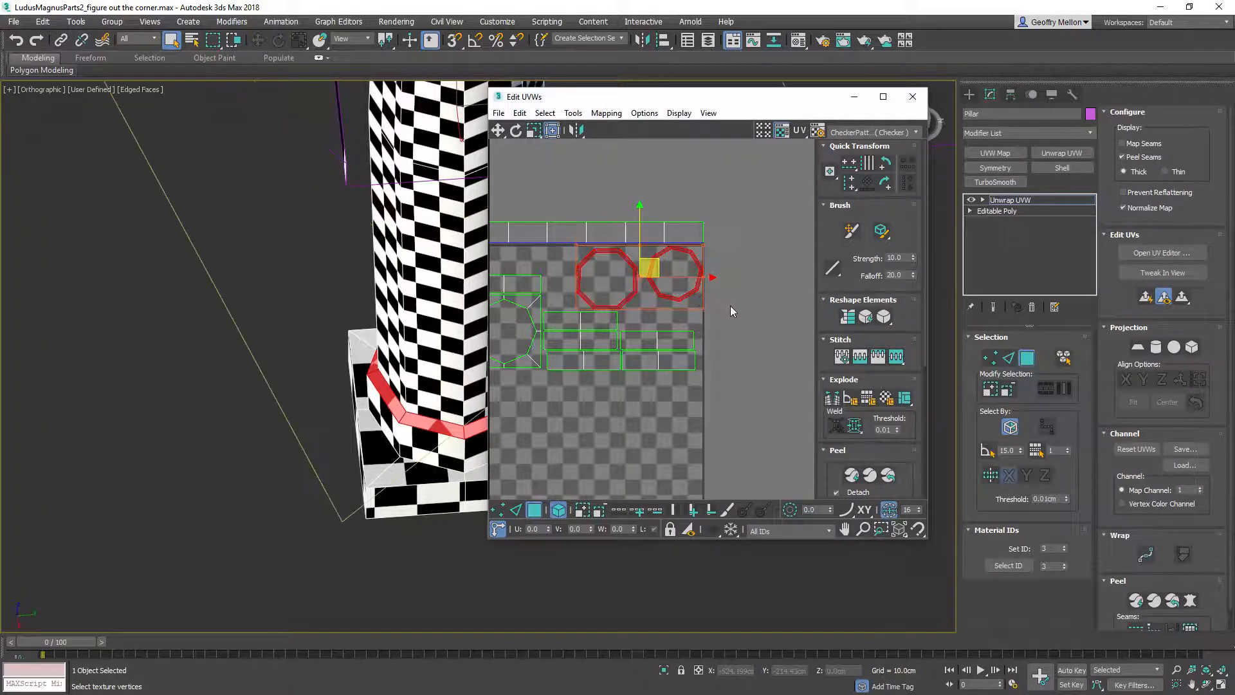
left_click(1148, 296)
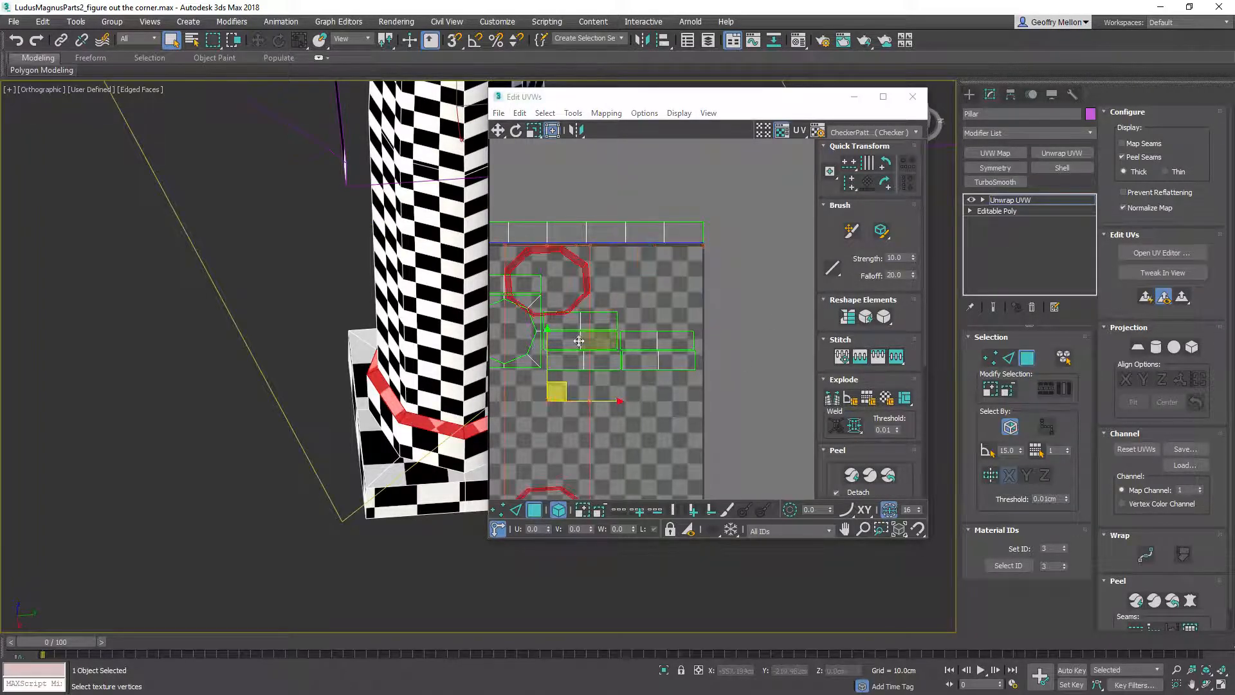
Select only the base collar's bevel ring in the UV layout and apply a quick planar map to it
scroll(582, 328, "down", 2)
middle_click_drag(582, 328, 700, 237)
middle_click_drag(412, 361, 440, 380, "alt")
middle_click_drag(561, 303, 523, 275, "alt")
left_click_drag(734, 320, 588, 411)
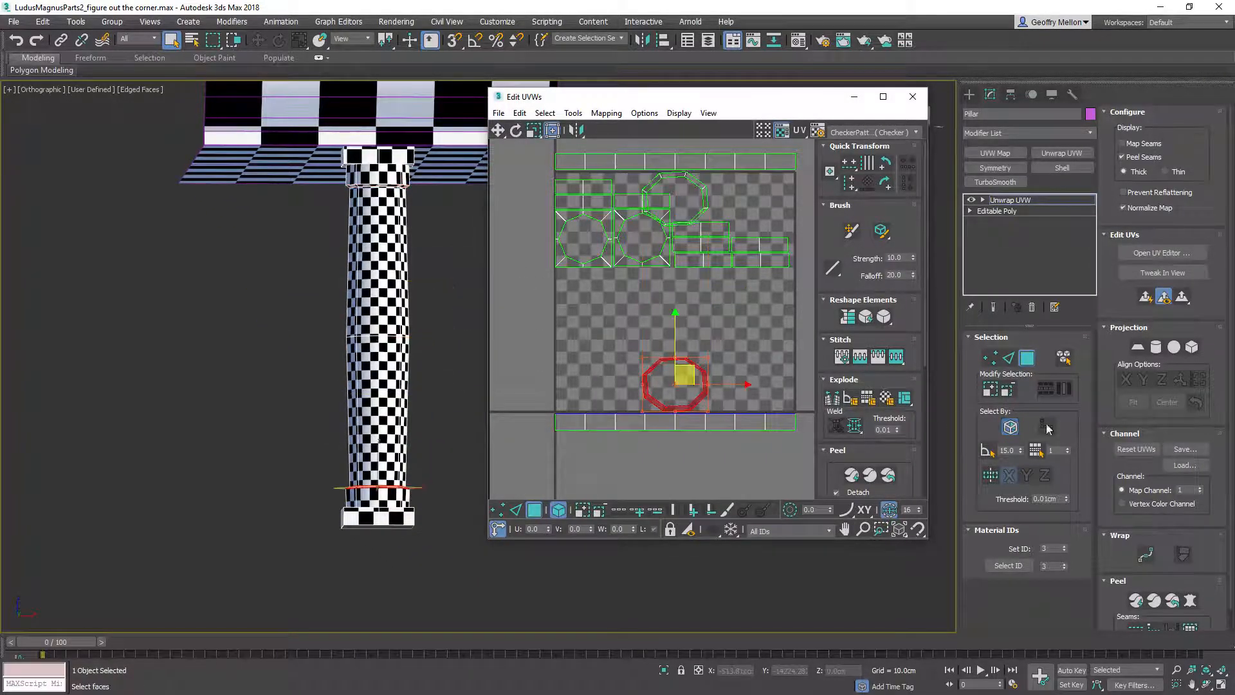
left_click(1148, 297)
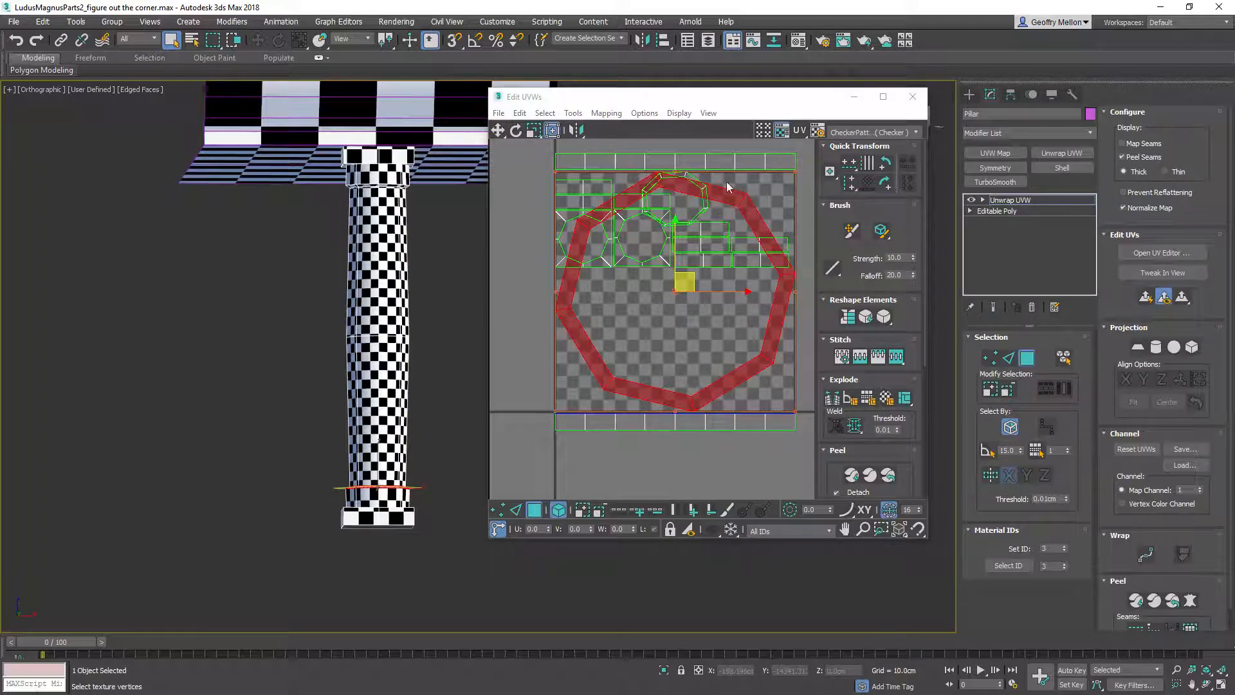
Add the upper bevel ring, apply a quick planar map again, and move both octagonal rings outside the UV tile
left_click(694, 183)
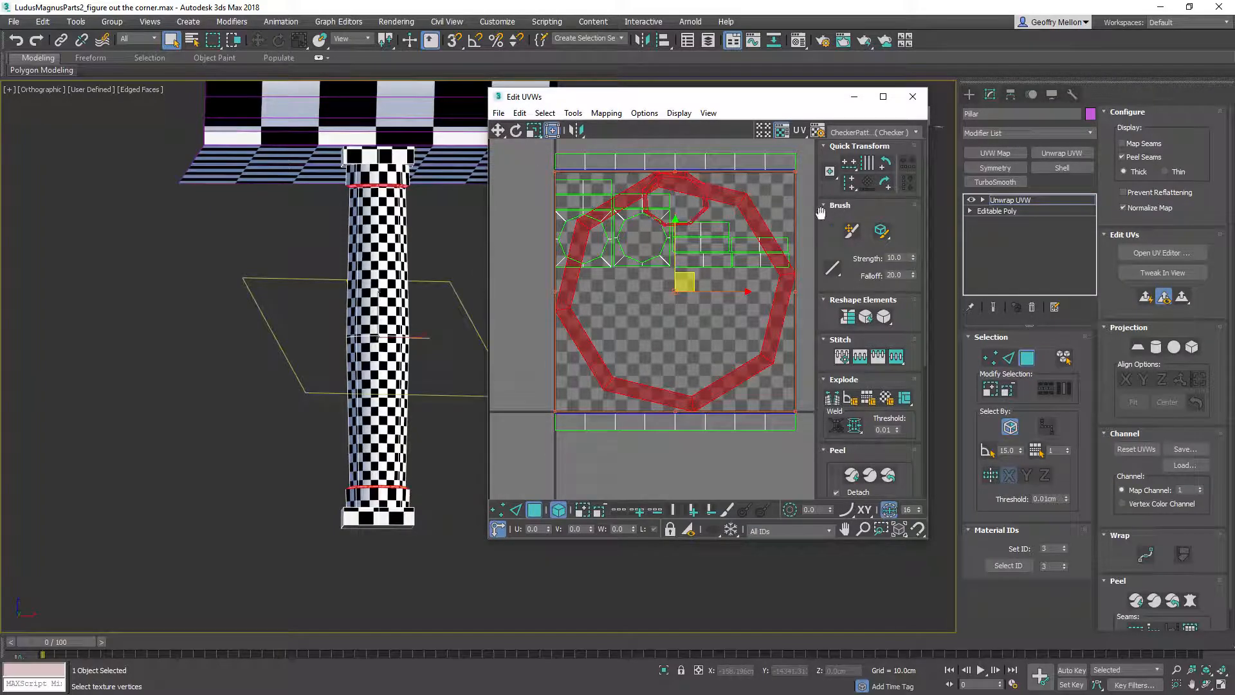
left_click(1145, 296)
scroll(703, 254, "down", 3)
left_click(750, 302, "ctrl")
left_click_drag(704, 255, 840, 168)
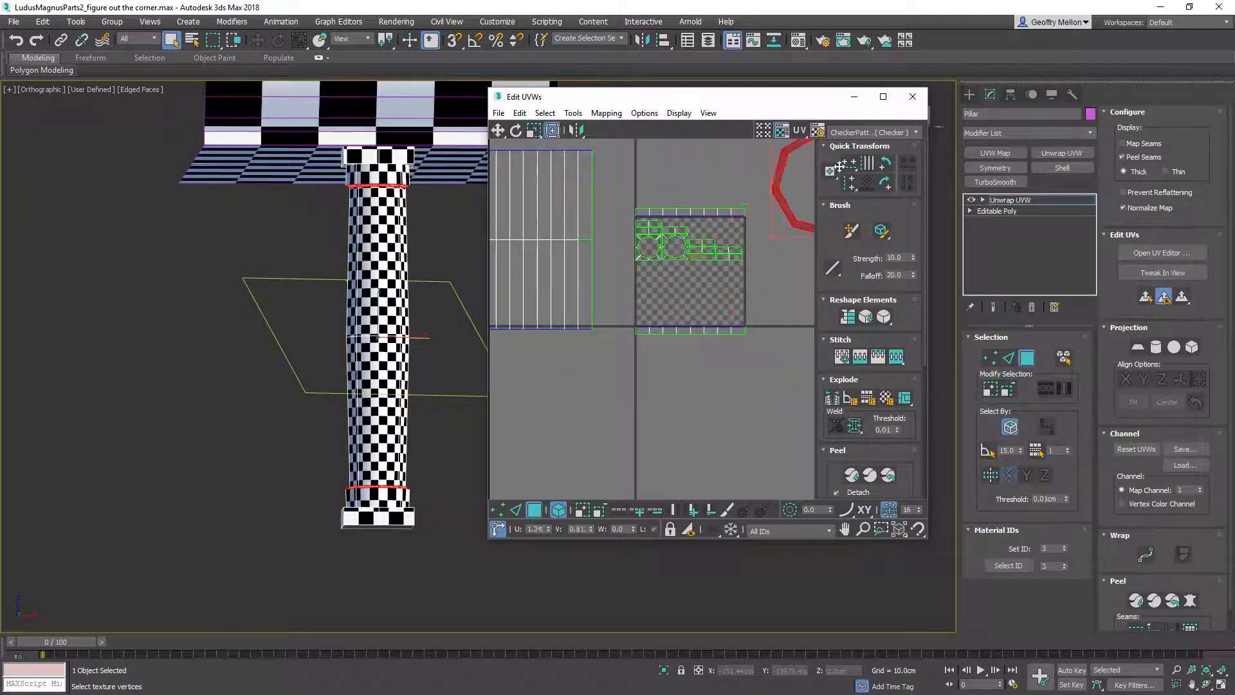
Select the rectangular slab-side pieces in the UV layout and examine where they lie on the pillar
scroll(685, 270, "up", 3)
left_click_drag(635, 249, 684, 374)
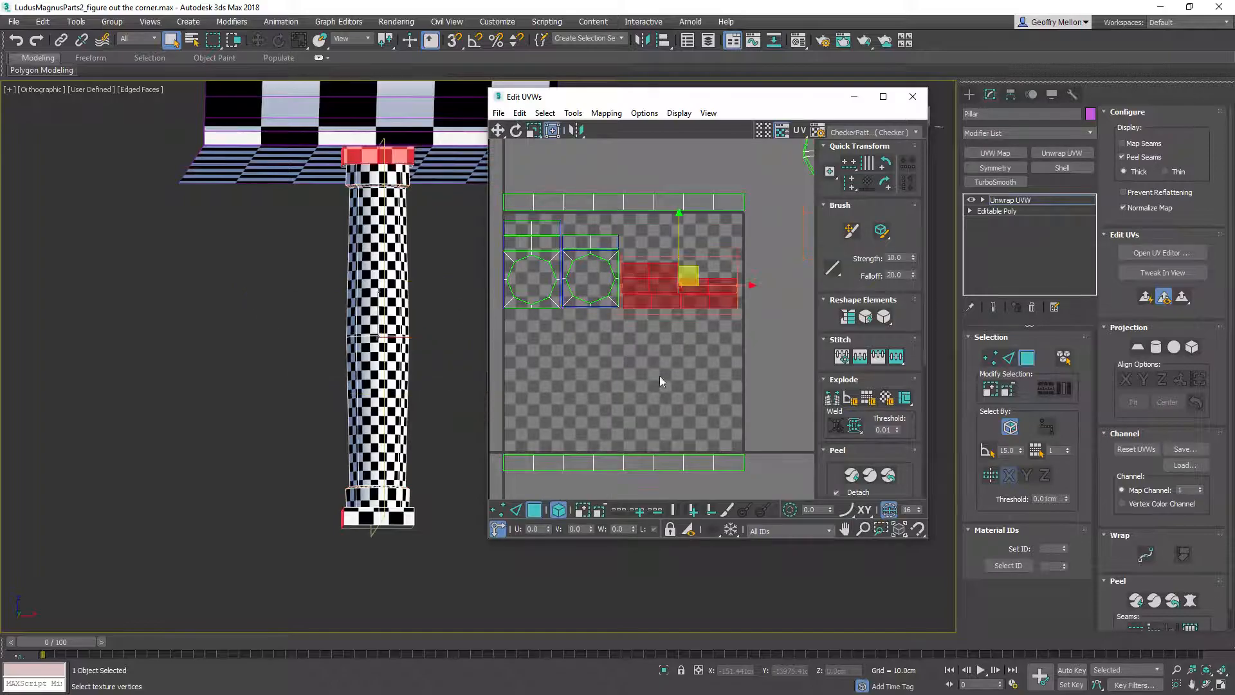
middle_click_drag(400, 255, 399, 304, "alt")
middle_click_drag(677, 359, 741, 317)
scroll(741, 318, "down", 4)
middle_click_drag(720, 249, 720, 249)
scroll(719, 250, "up", 2)
scroll(557, 219, "down", 2)
scroll(614, 255, "up", 2)
middle_click_drag(614, 258, 647, 221)
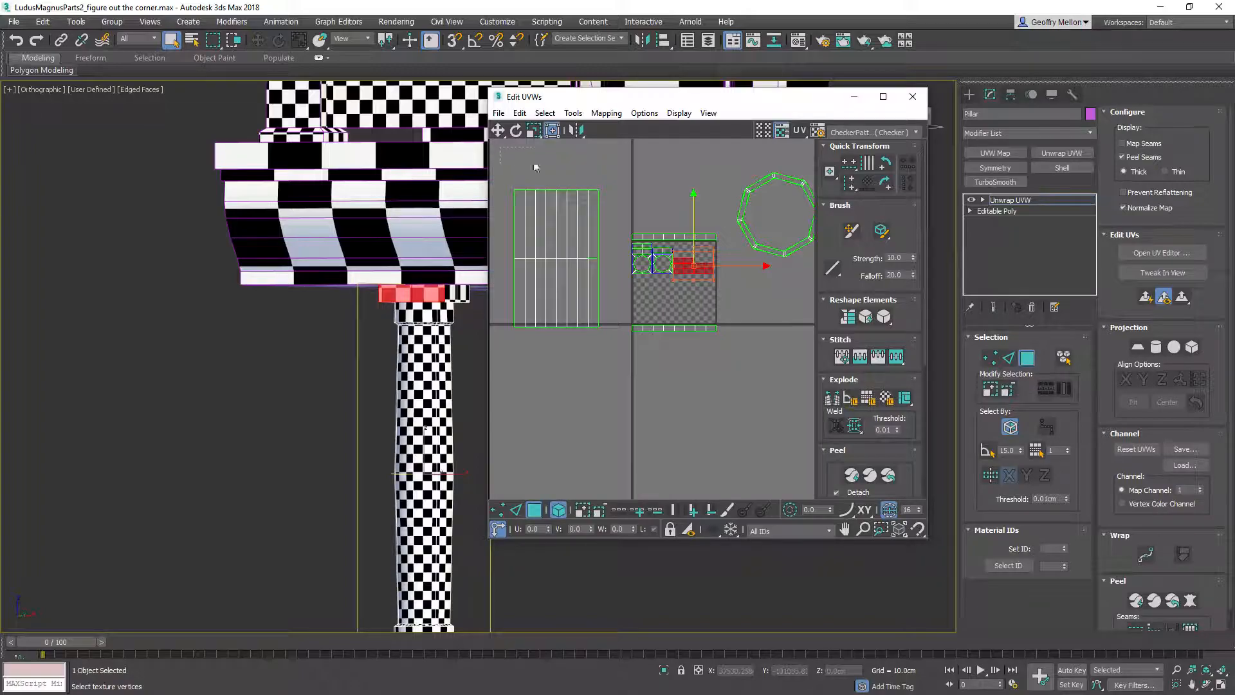
Pack all of the pillar's UV islands using Non-Convex, 0.001 padding, and normalized and rescaled clusters
key("ctrl+a")
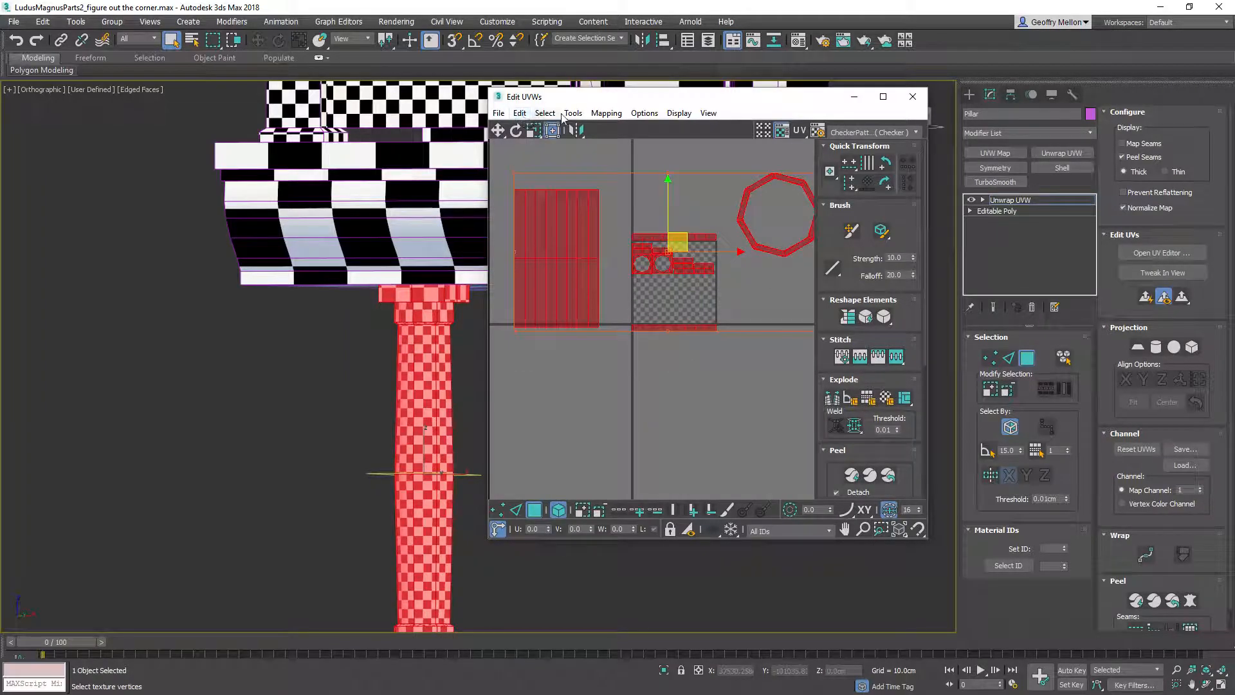
left_click(572, 113)
left_click(638, 275)
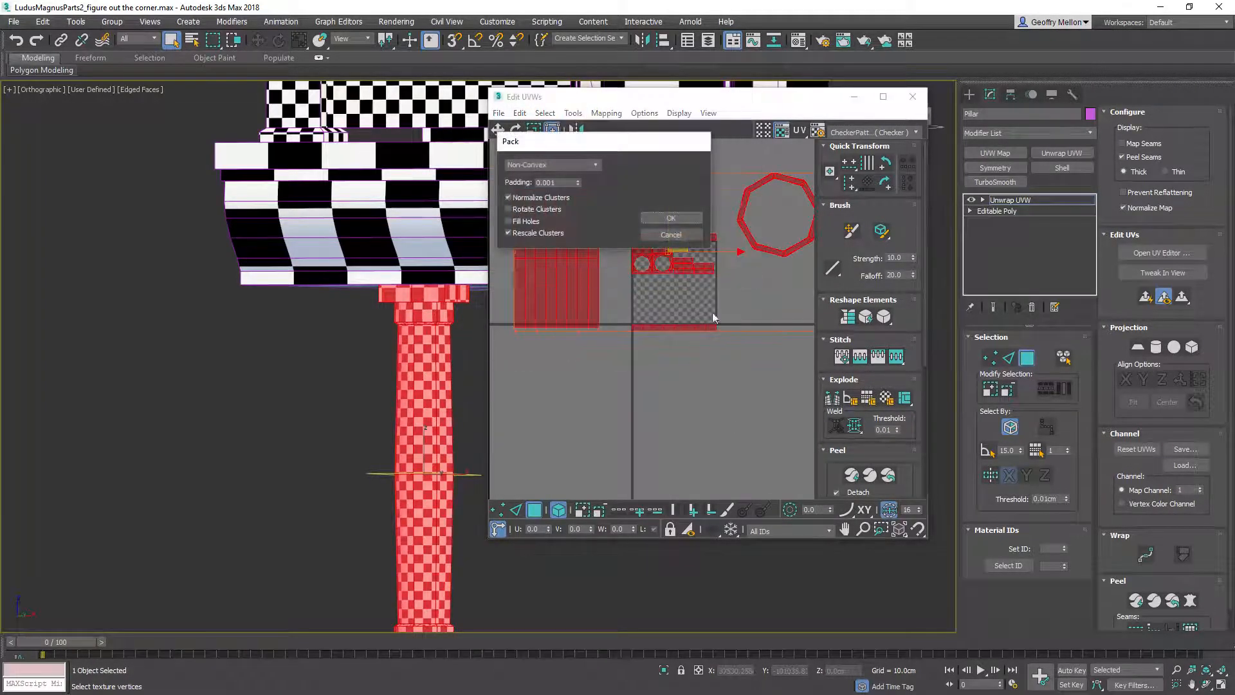
left_click(683, 218)
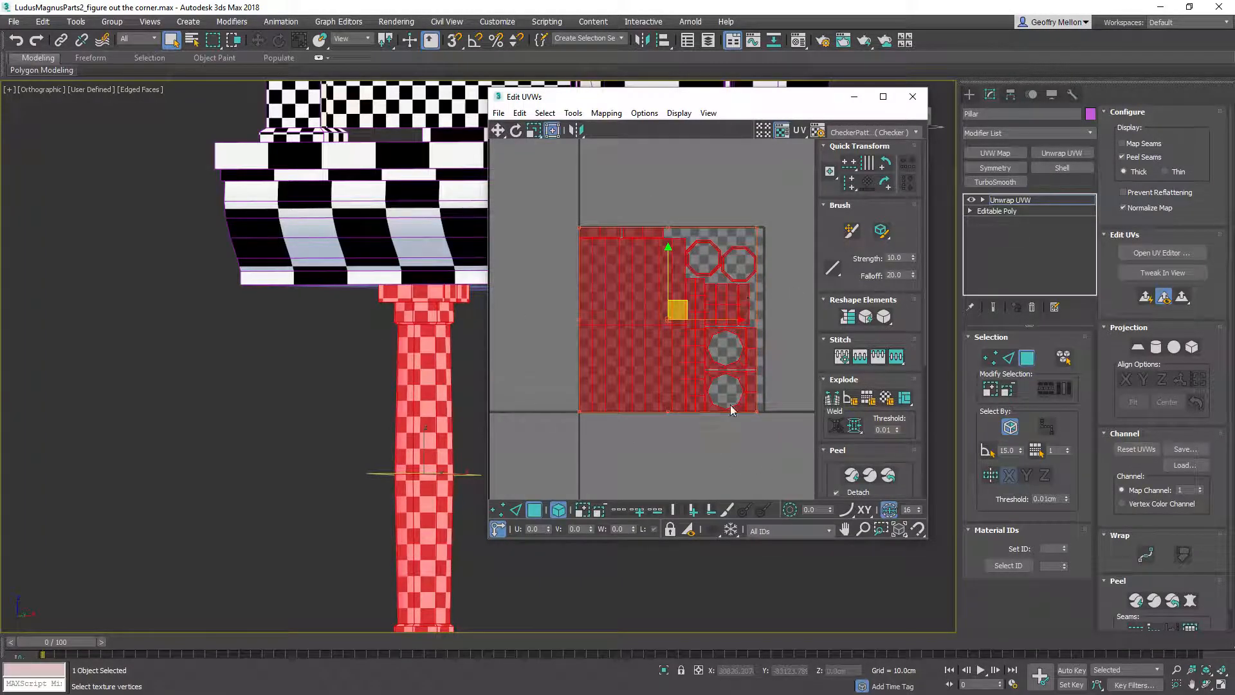
Compare the pillar's checker pattern with the surrounding building parts and close the UV editor
middle_click_drag(412, 426, 381, 327)
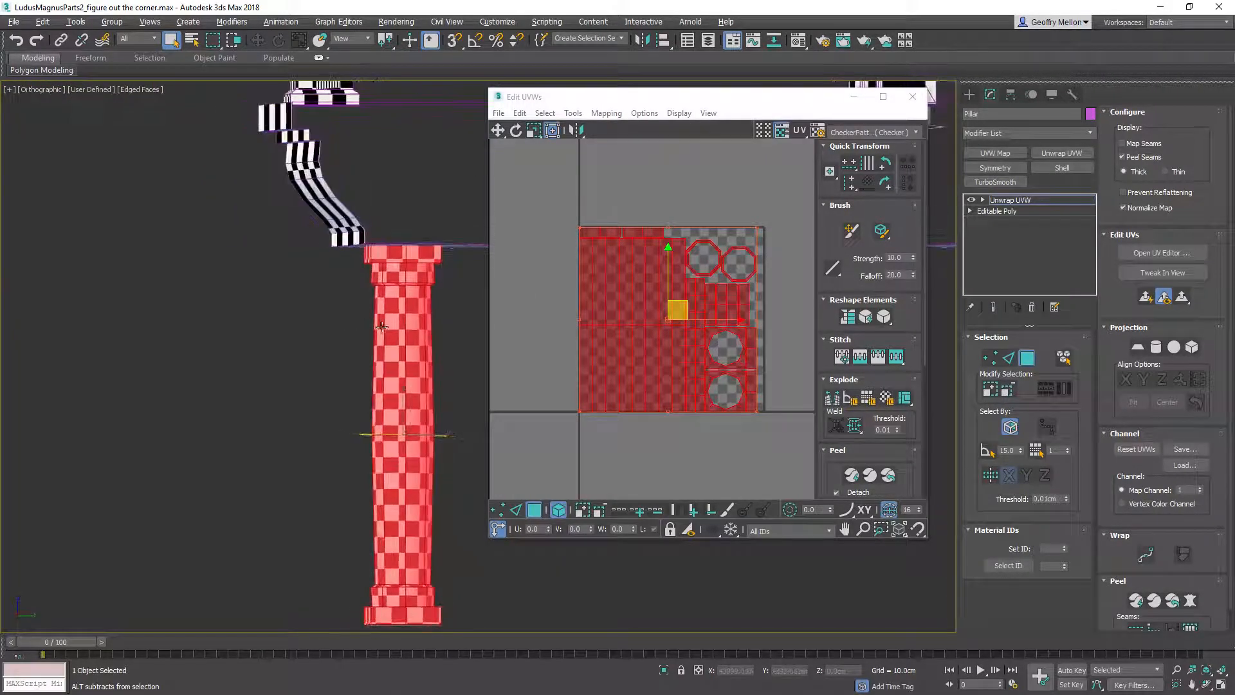
middle_click_drag(415, 409, 489, 328, "alt")
scroll(498, 323, "down", 3)
middle_click_drag(386, 347, 309, 321, "alt")
scroll(213, 271, "down", 4)
middle_click_drag(212, 270, 257, 276, "alt")
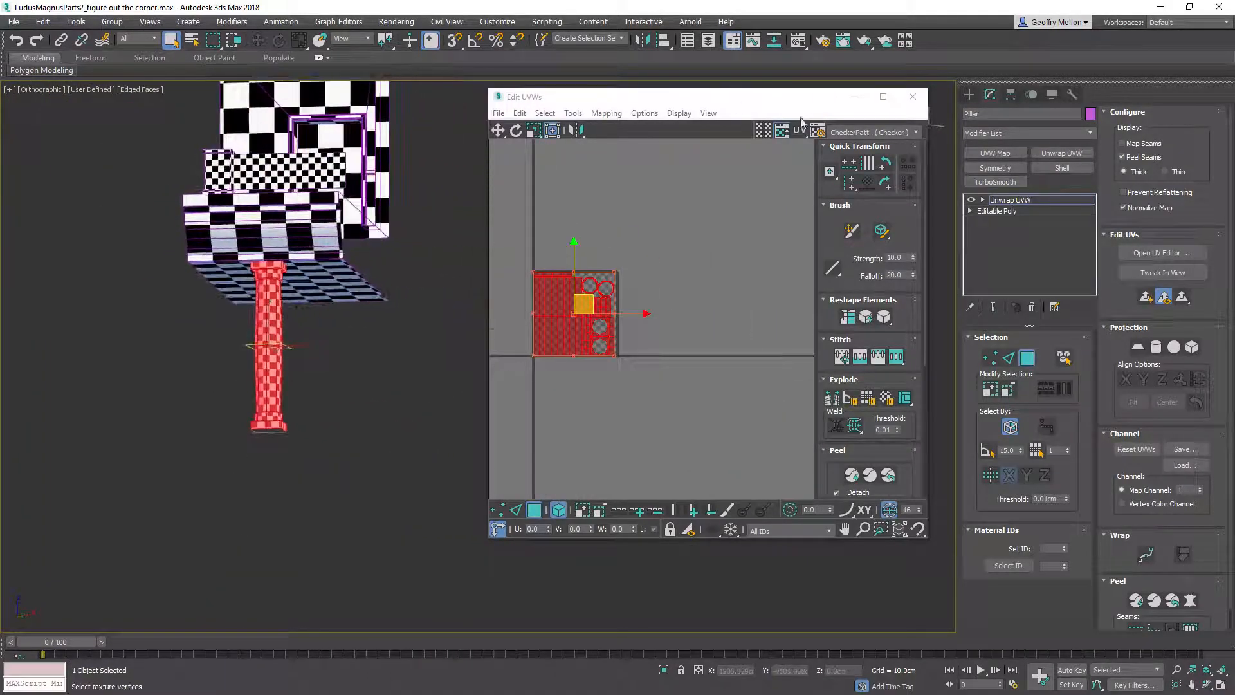
left_click(914, 97)
middle_click_drag(453, 299, 602, 409, "alt")
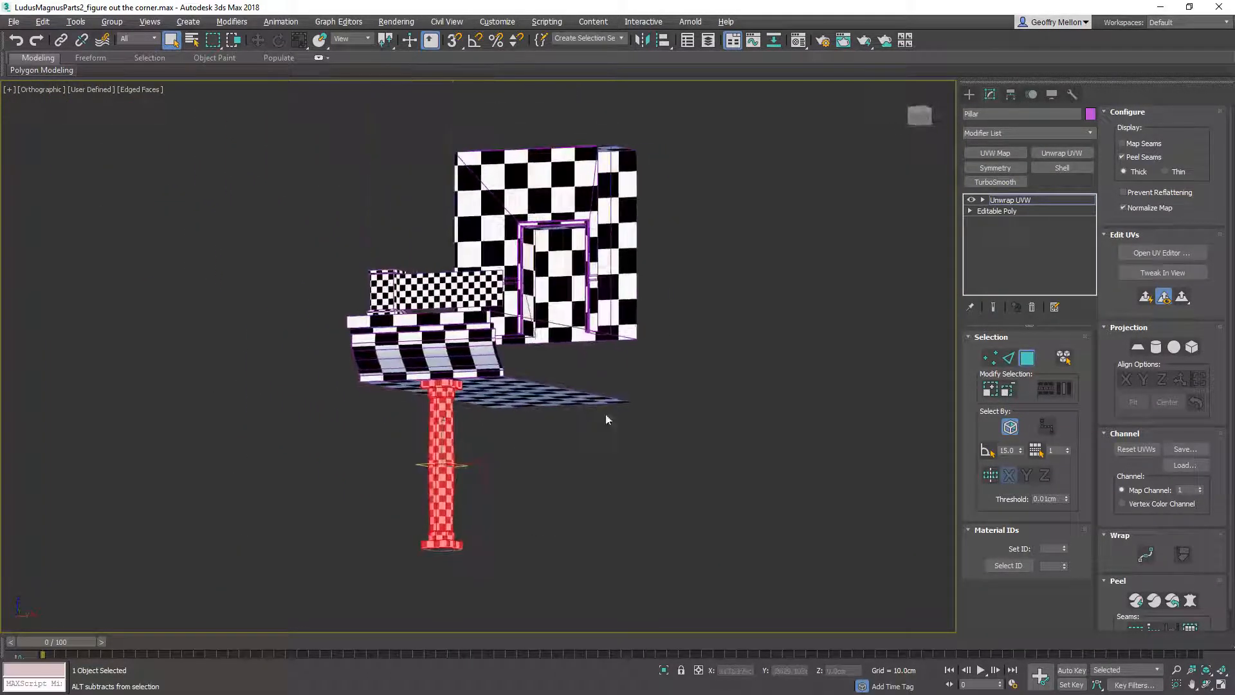
Convert the pillar to an Editable Poly to bake in its unwrapped UVs
right_click(688, 409)
mouse_move(743, 542)
left_click(843, 551)
middle_click_drag(772, 386, 618, 309, "alt")
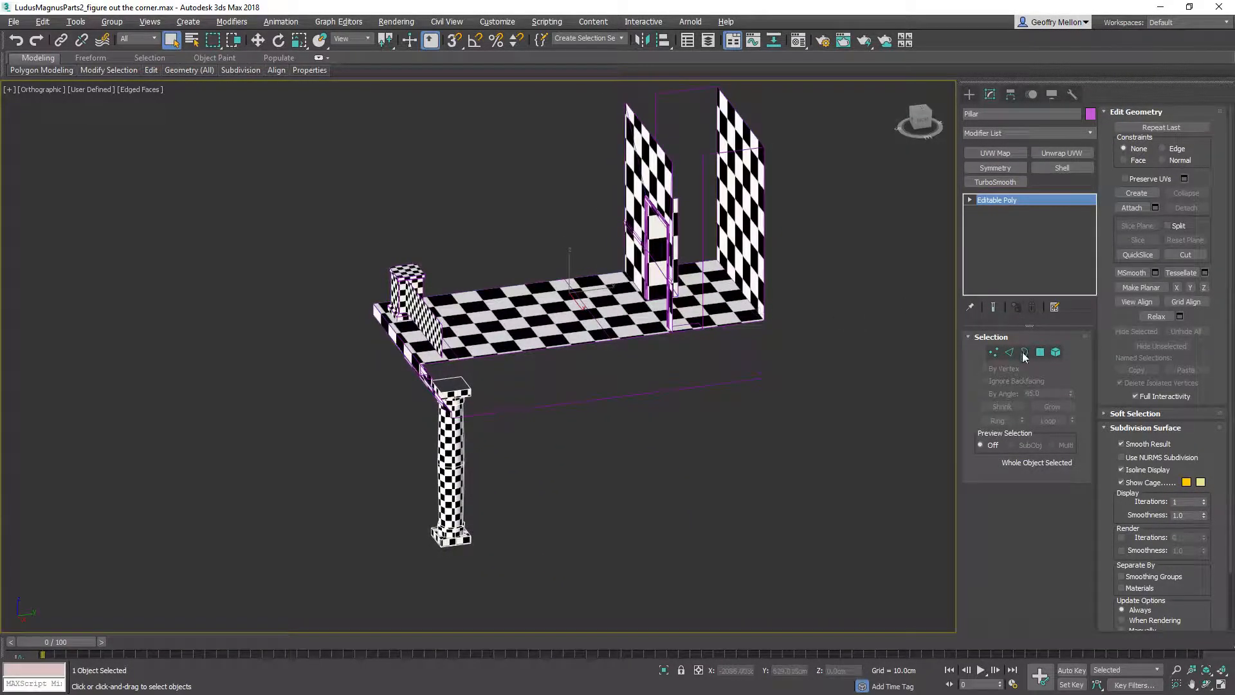